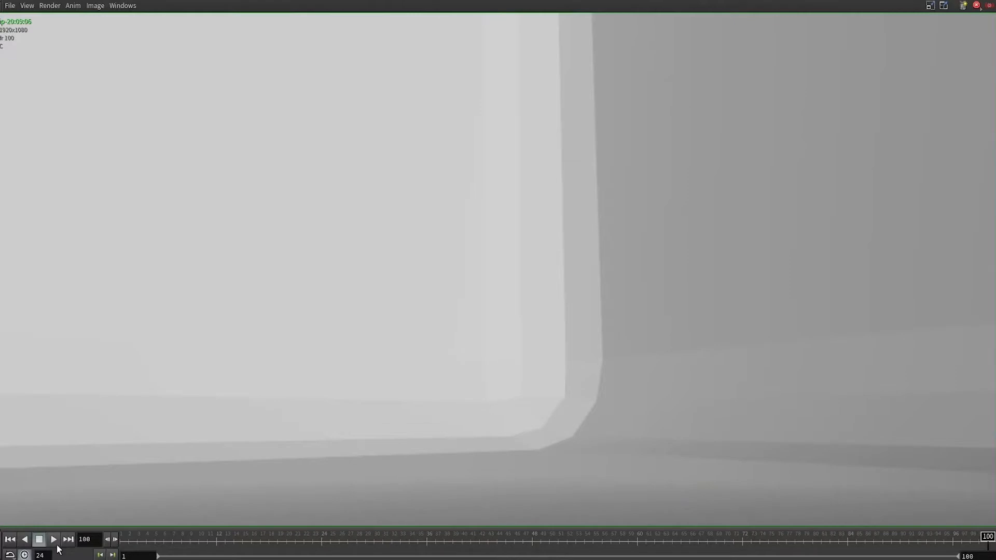
Play the rendered flipbook sequence.
{"action": "left_click", "coordinate": [54, 541]}
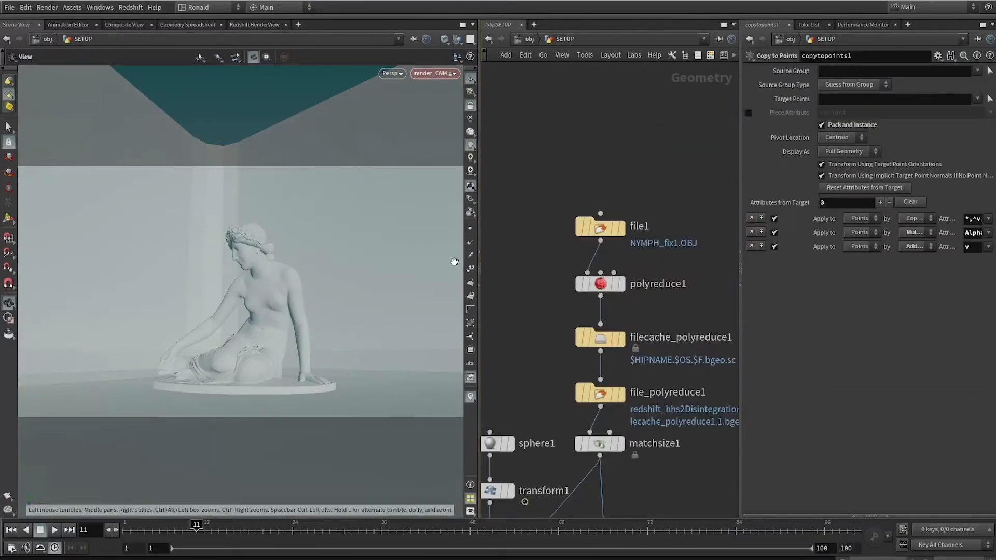
Hide the other objects in the viewport and display the sculpture imported by file1, inspecting it from several angles.
{"action": "left_click", "coordinate": [460, 39]}
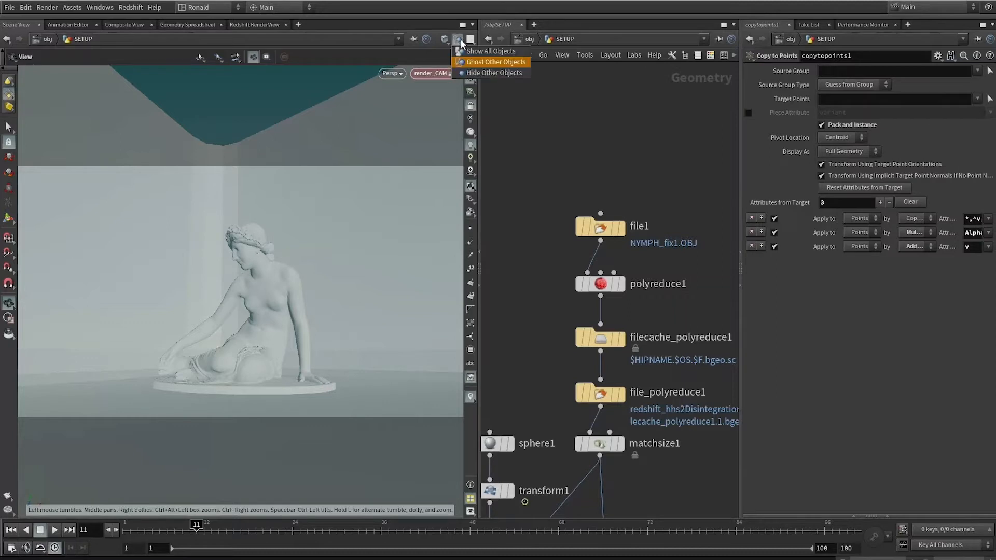
{"action": "left_click", "coordinate": [489, 74]}
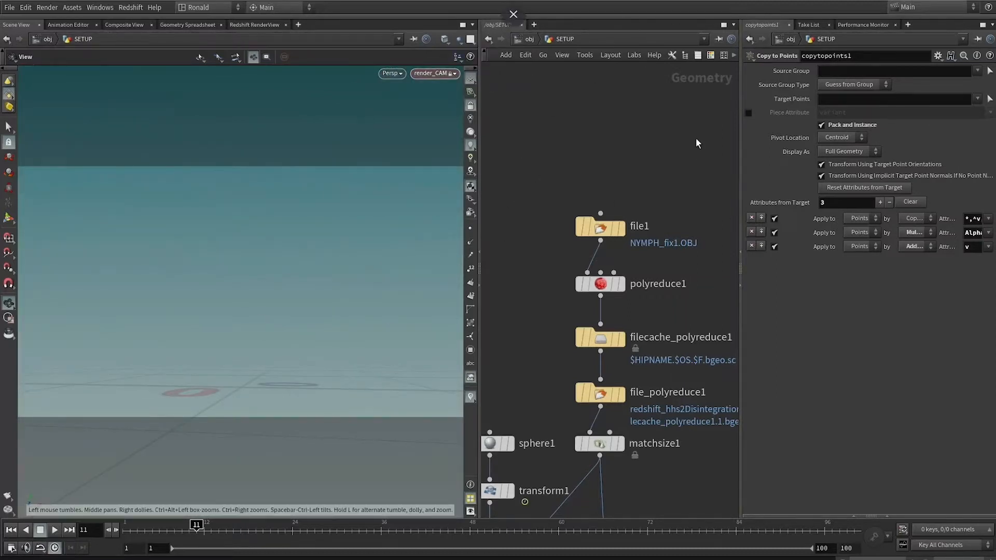
{"action": "scroll", "coordinate": [687, 283], "scroll_direction": "up", "scroll_amount": 3}
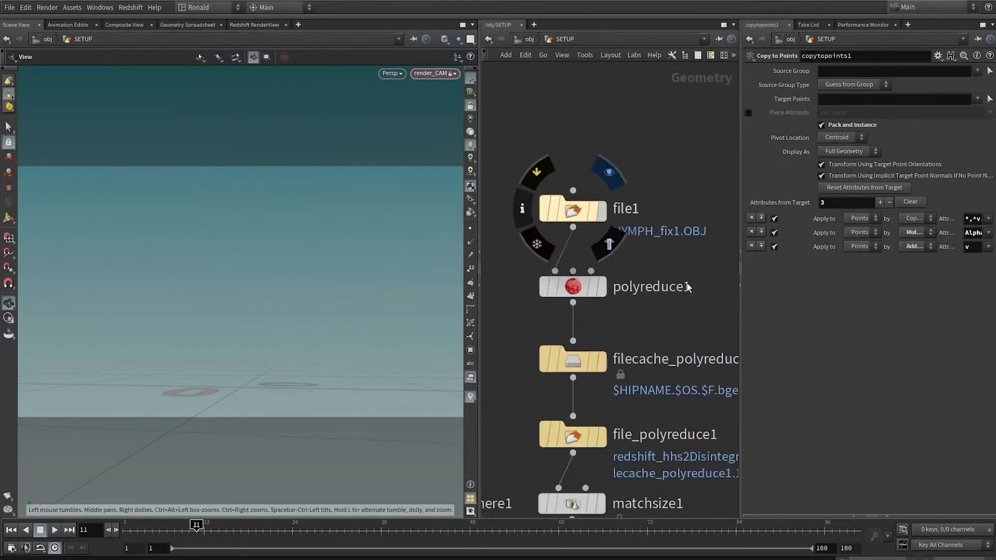
{"action": "left_click", "coordinate": [582, 207]}
{"action": "key", "text": "space+f"}
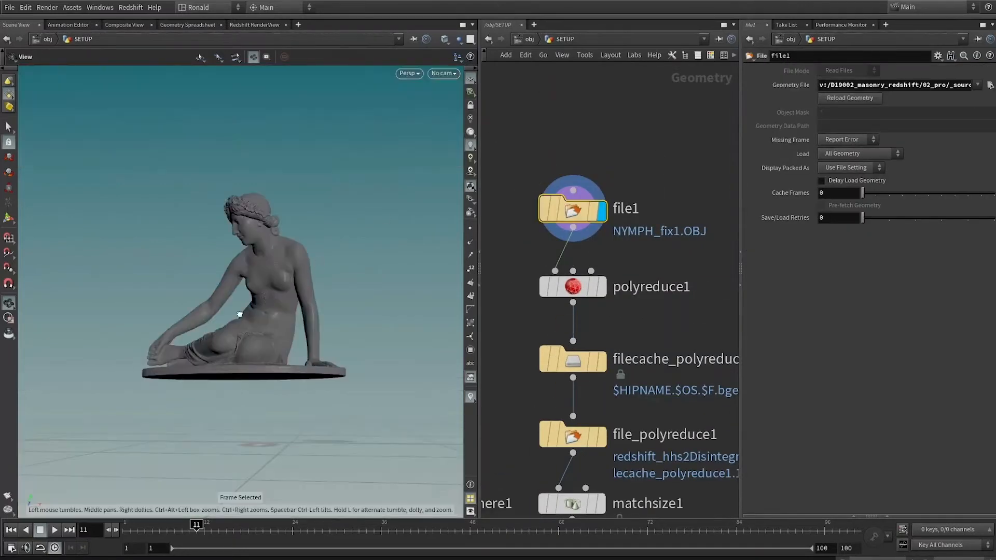
{"action": "left_click_drag", "start_coordinate": [240, 314], "coordinate": [316, 292]}
{"action": "right_click_drag", "start_coordinate": [316, 292], "coordinate": [262, 385]}
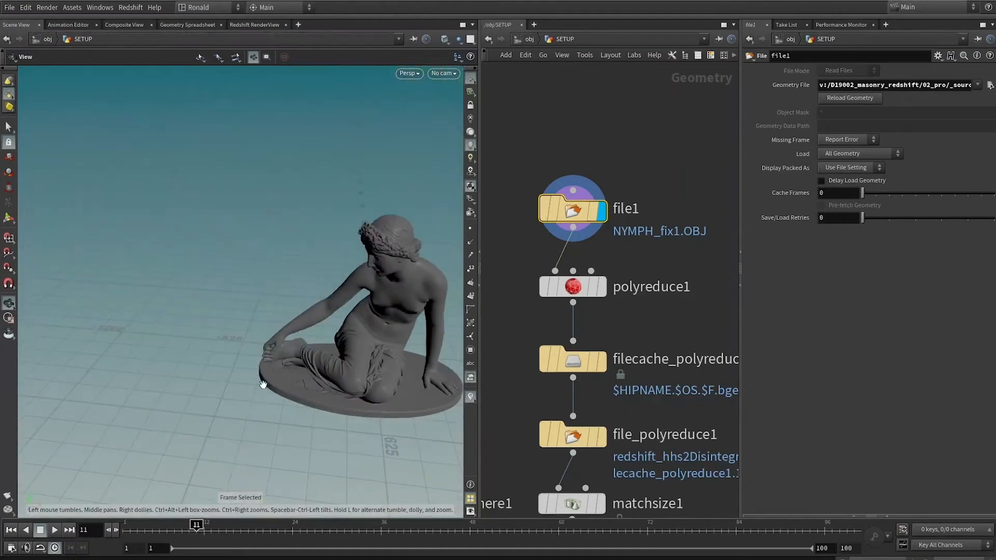
{"action": "left_click_drag", "start_coordinate": [263, 384], "coordinate": [344, 380]}
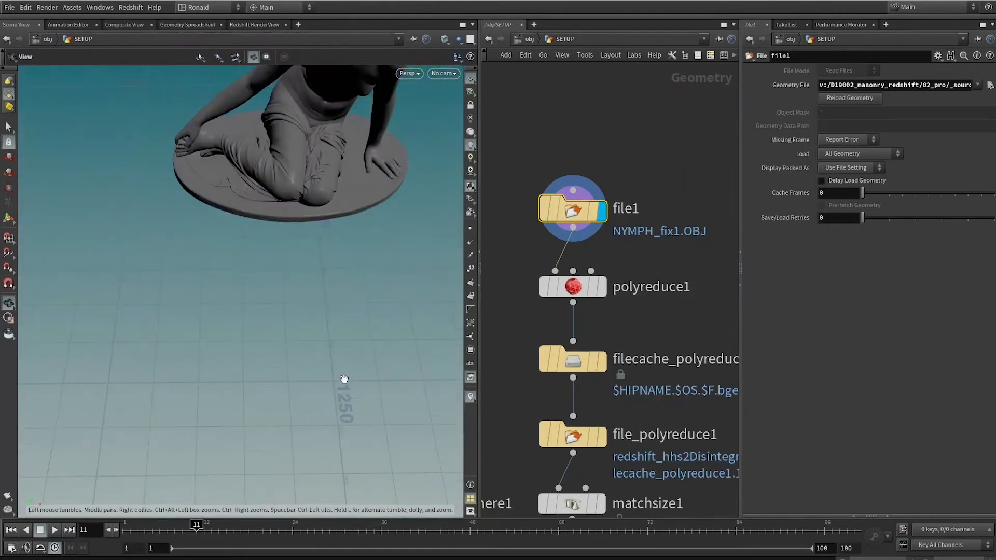
{"action": "right_click_drag", "start_coordinate": [345, 381], "coordinate": [303, 262]}
{"action": "left_click_drag", "start_coordinate": [303, 262], "coordinate": [351, 179]}
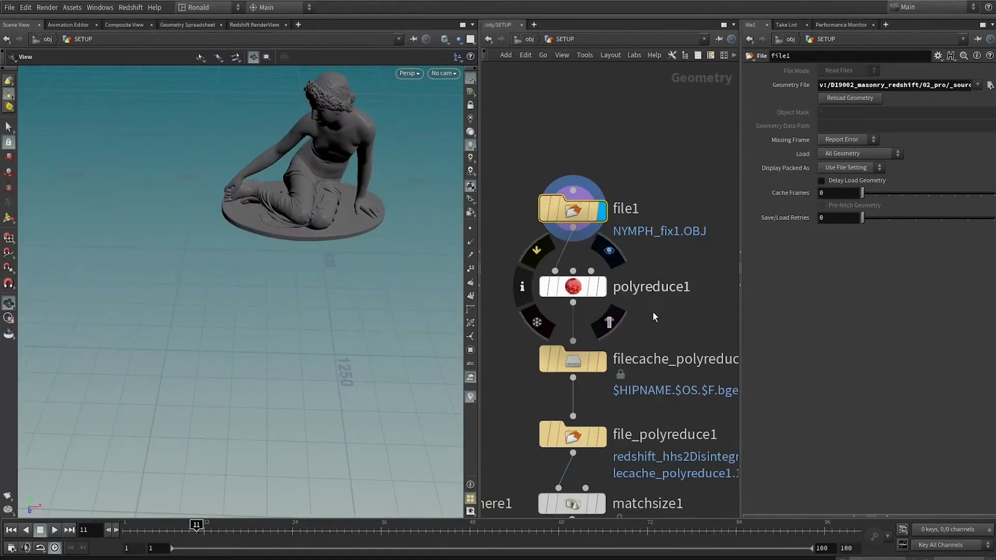
Display the reduced sculpture mesh loaded by file_polyreduce1 and frame it.
{"action": "middle_click_drag", "start_coordinate": [631, 327], "coordinate": [608, 172]}
{"action": "left_click", "coordinate": [579, 280]}
{"action": "key", "text": "space+f"}
{"action": "left_click_drag", "start_coordinate": [312, 290], "coordinate": [332, 280]}
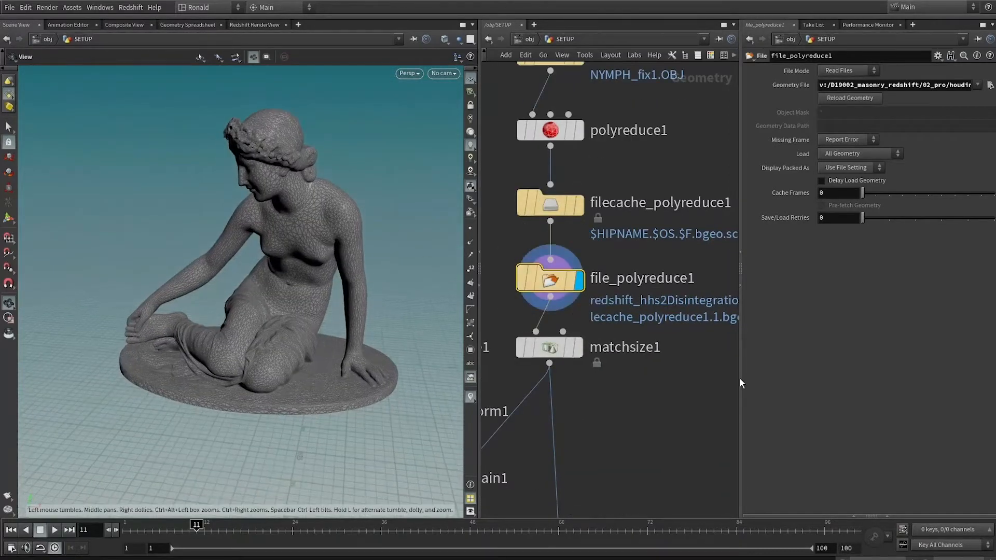
Display matchsize1 and inspect how the sculpture is centred and scaled on the grid.
{"action": "left_click", "coordinate": [577, 352]}
{"action": "key", "text": "space+f"}
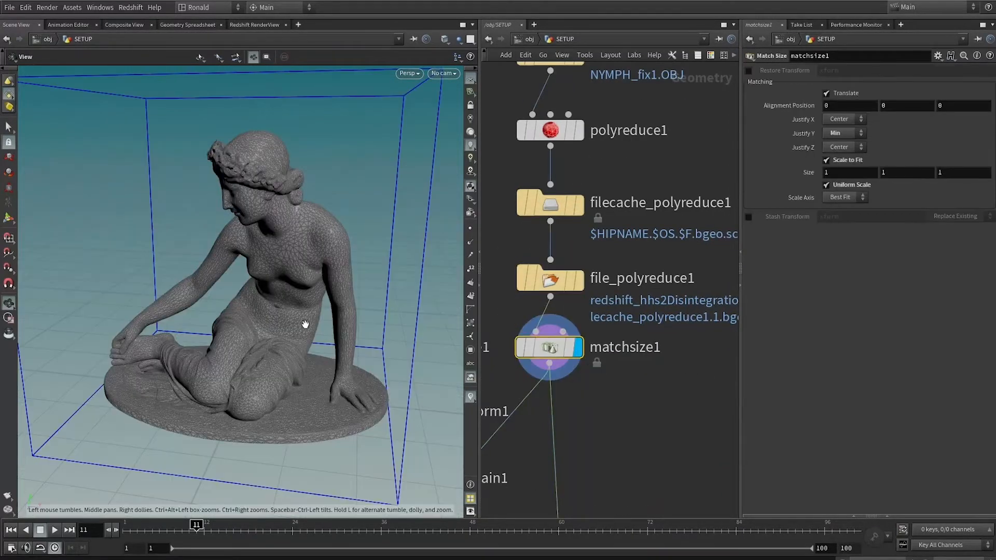
{"action": "left_click_drag", "start_coordinate": [304, 324], "coordinate": [166, 351]}
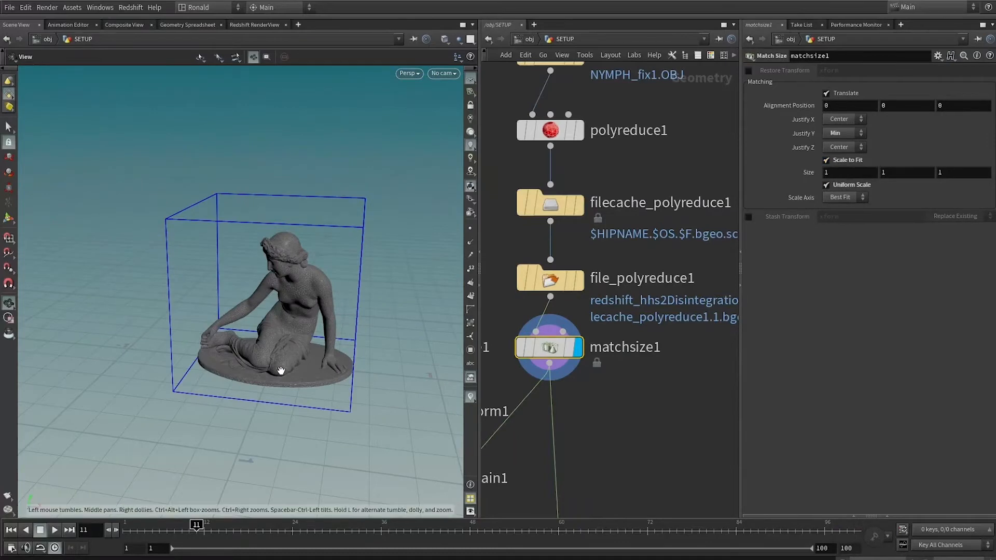
{"action": "left_click_drag", "start_coordinate": [281, 371], "coordinate": [333, 362]}
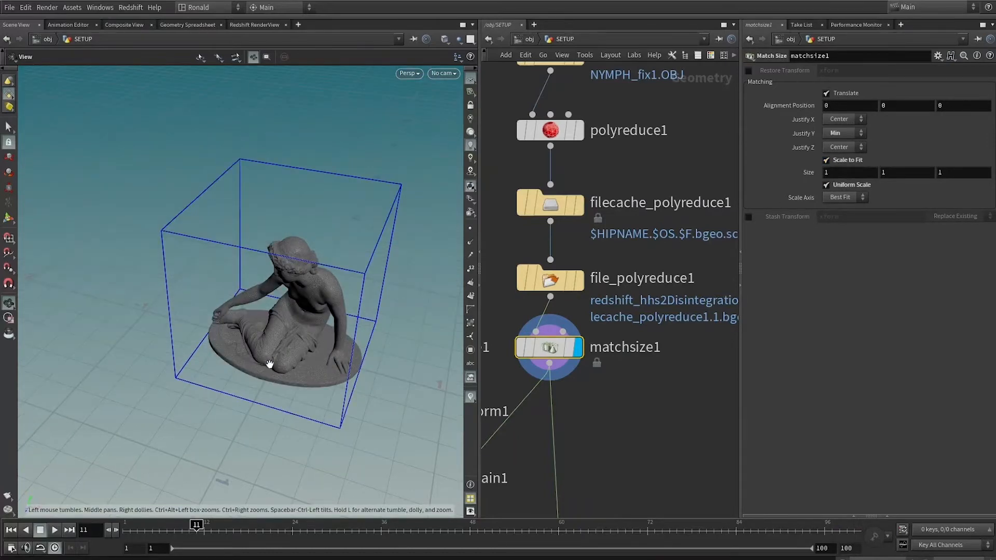
{"action": "left_click_drag", "start_coordinate": [331, 307], "coordinate": [363, 280]}
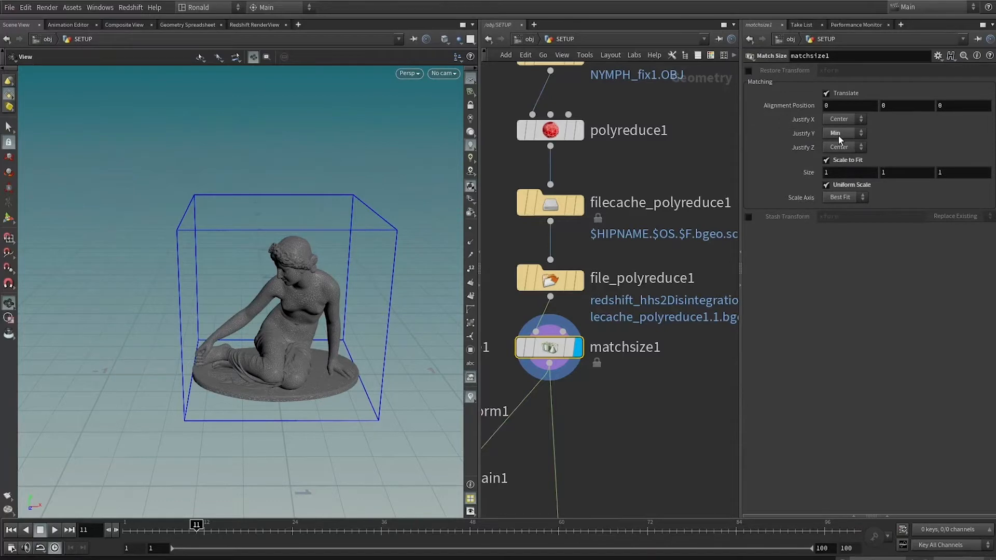
{"action": "left_click_drag", "start_coordinate": [417, 317], "coordinate": [282, 370]}
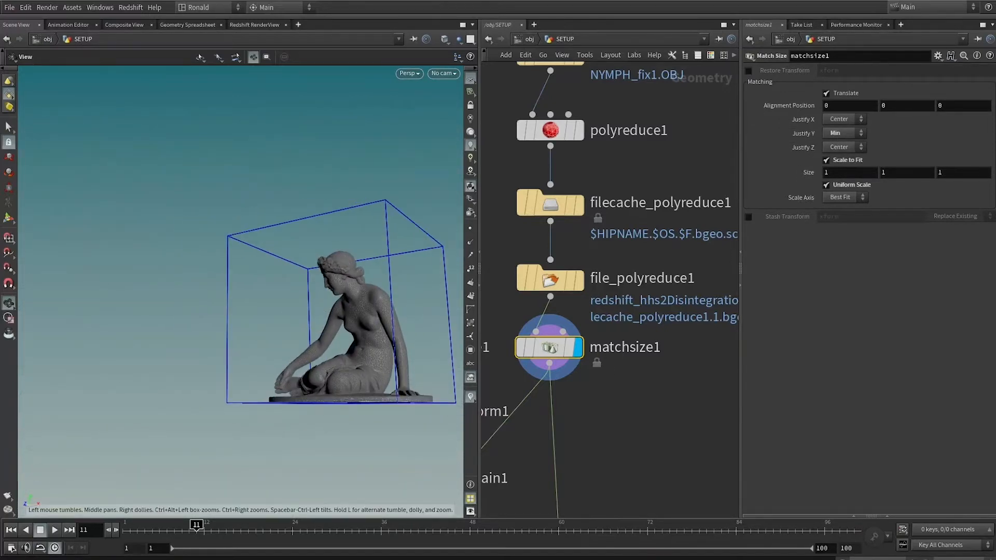
{"action": "left_click_drag", "start_coordinate": [433, 242], "coordinate": [258, 284]}
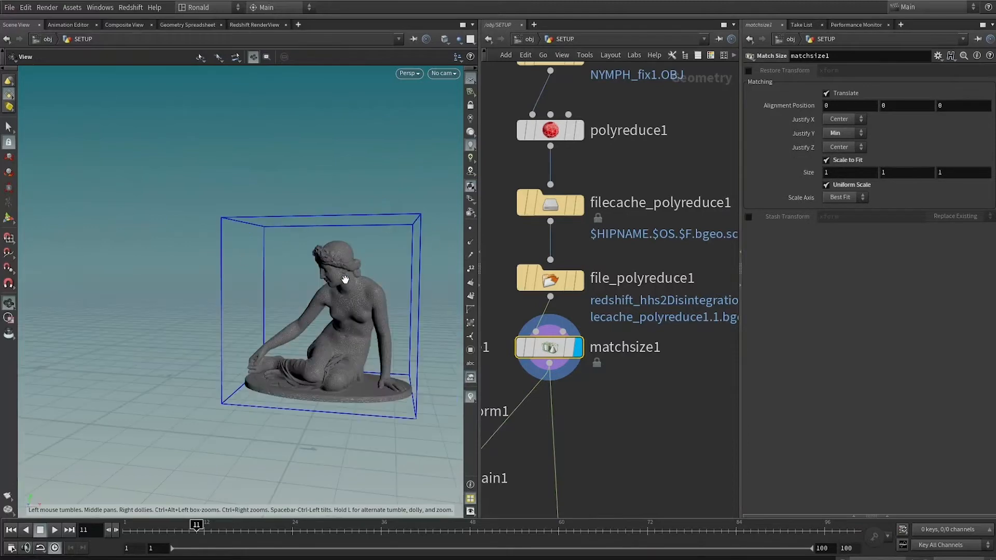
Display the sphere1 node's geometry and open its parameters.
{"action": "scroll", "coordinate": [649, 303], "scroll_direction": "down", "scroll_amount": 6}
{"action": "scroll", "coordinate": [649, 303], "scroll_direction": "up", "scroll_amount": 3}
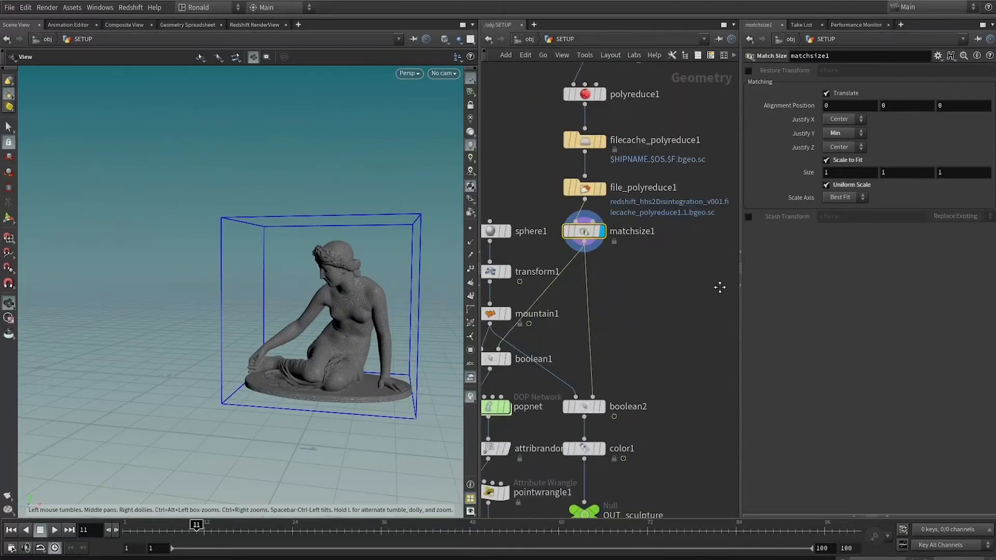
{"action": "scroll", "coordinate": [686, 251], "scroll_direction": "up", "scroll_amount": 2}
{"action": "middle_click_drag", "start_coordinate": [612, 295], "coordinate": [651, 312]}
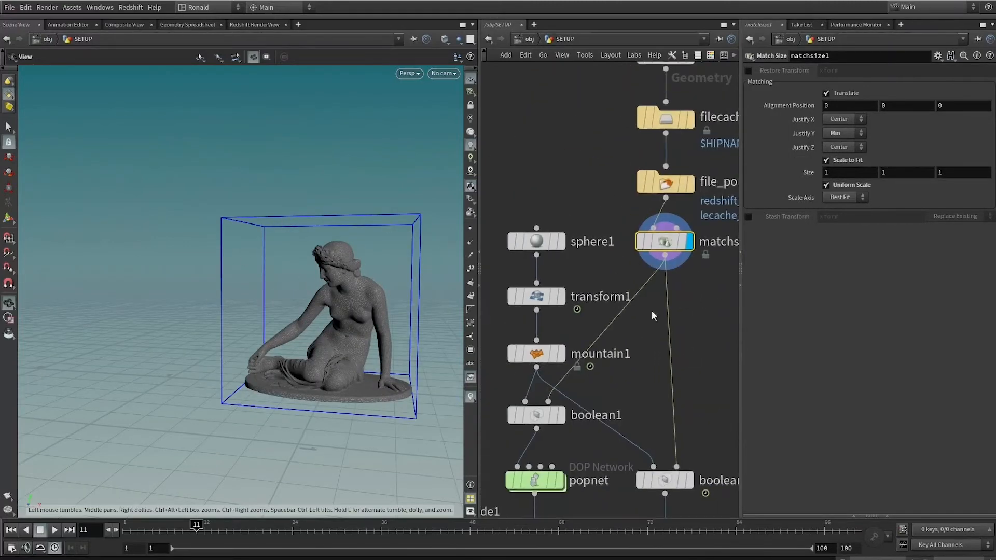
{"action": "left_click", "coordinate": [562, 242]}
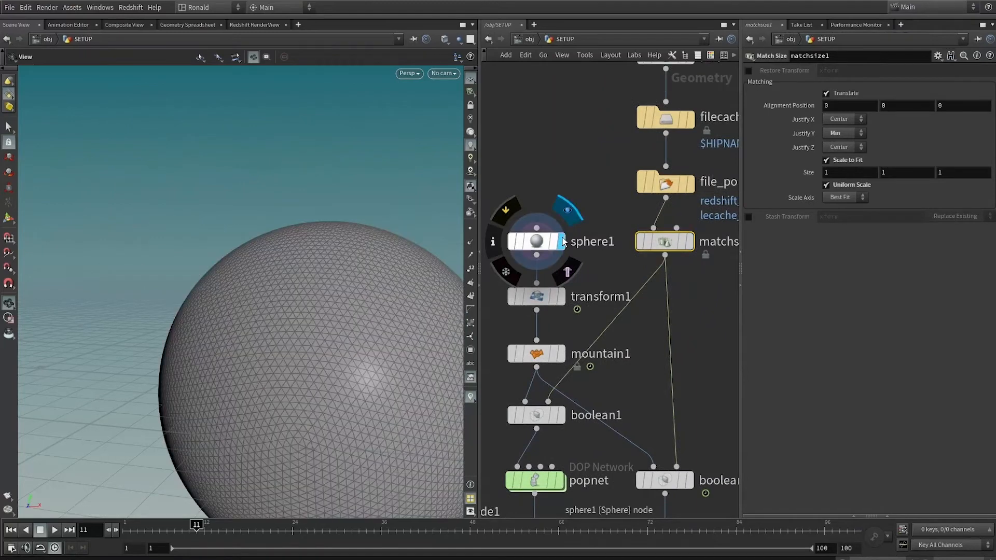
{"action": "left_click", "coordinate": [536, 242]}
Display transform1 with its parameters and scrub through the sphere's animated translation and scale.
{"action": "left_click", "coordinate": [562, 297]}
{"action": "left_click", "coordinate": [534, 297]}
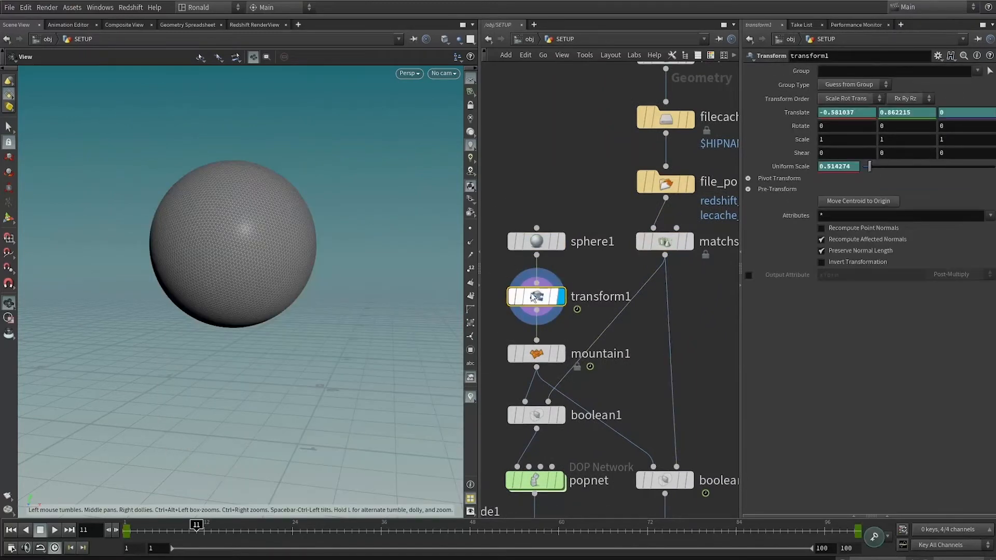
{"action": "left_click_drag", "start_coordinate": [185, 536], "coordinate": [177, 541]}
{"action": "left_click_drag", "start_coordinate": [246, 542], "coordinate": [888, 525]}
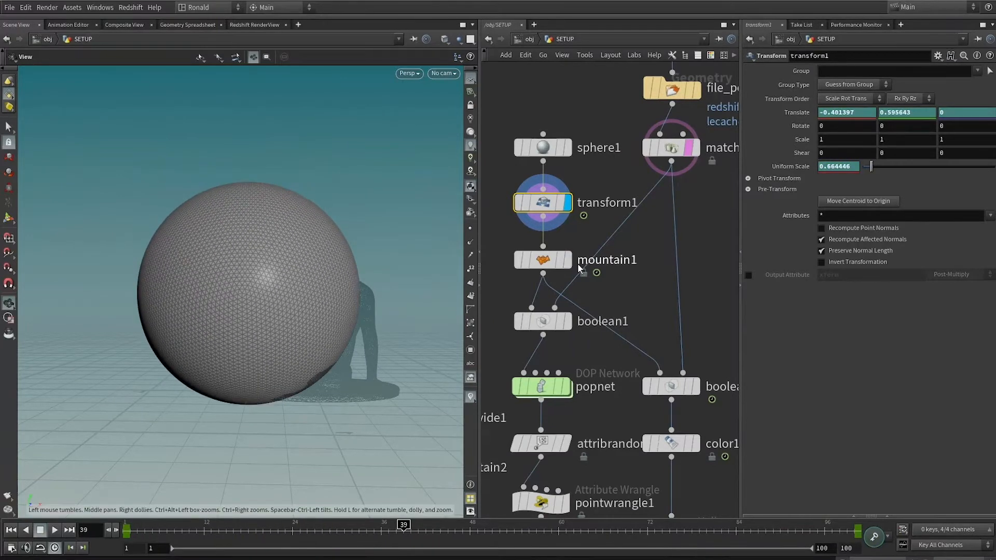
Display mountain1 with its noise parameters and scrub through the displaced sphere's animation.
{"action": "left_click", "coordinate": [568, 322]}
{"action": "left_click", "coordinate": [568, 261]}
{"action": "left_click", "coordinate": [543, 260]}
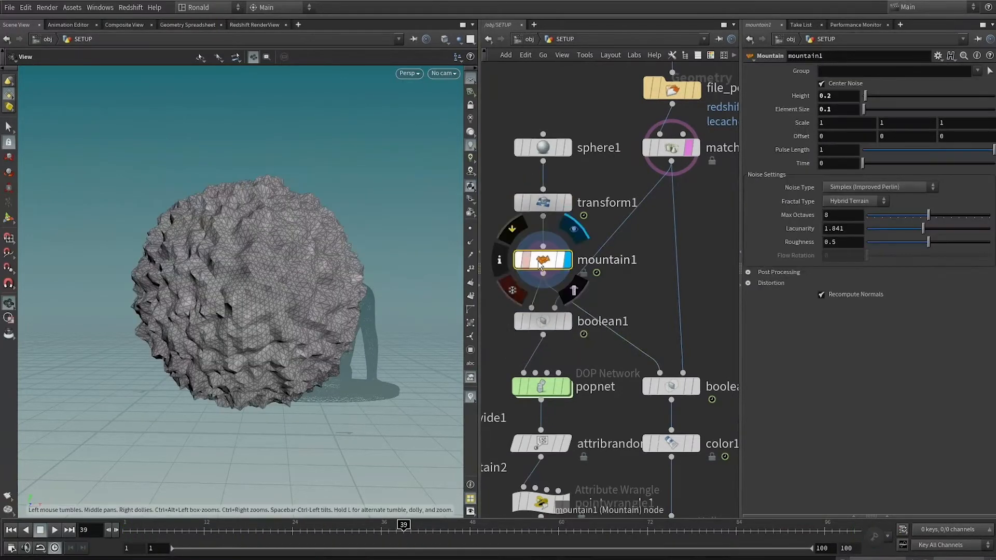
{"action": "left_click_drag", "start_coordinate": [142, 530], "coordinate": [359, 531]}
Display boolean1 and scrub the timeline to review the seam between the displaced sphere and the sculpture.
{"action": "left_click", "coordinate": [569, 323]}
{"action": "left_click_drag", "start_coordinate": [301, 319], "coordinate": [337, 347]}
{"action": "right_click_drag", "start_coordinate": [335, 288], "coordinate": [390, 403]}
{"action": "left_click_drag", "start_coordinate": [151, 525], "coordinate": [685, 523]}
Move the boolean2 node up so that it sits level with boolean1.
{"action": "middle_click_drag", "start_coordinate": [670, 359], "coordinate": [657, 336]}
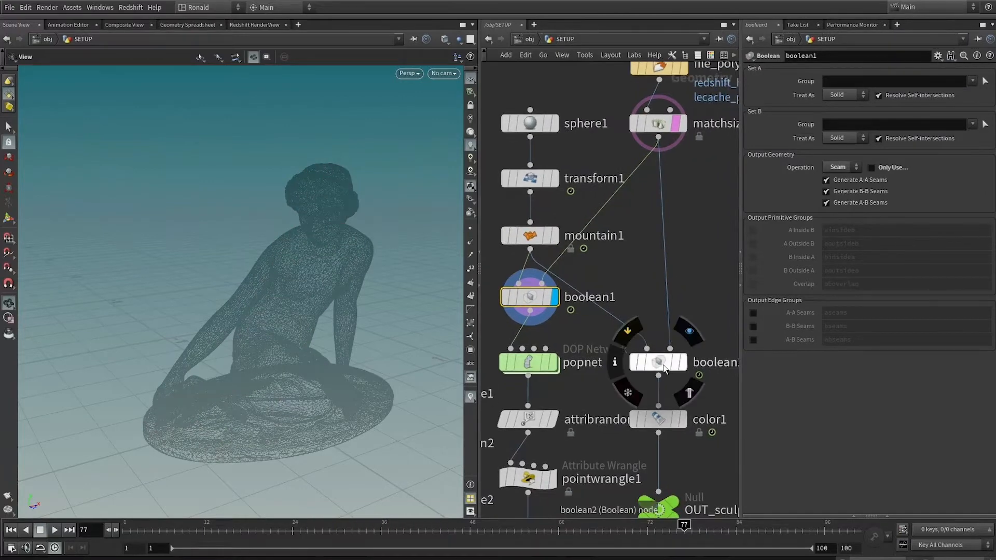
{"action": "left_click_drag", "start_coordinate": [665, 368], "coordinate": [665, 307]}
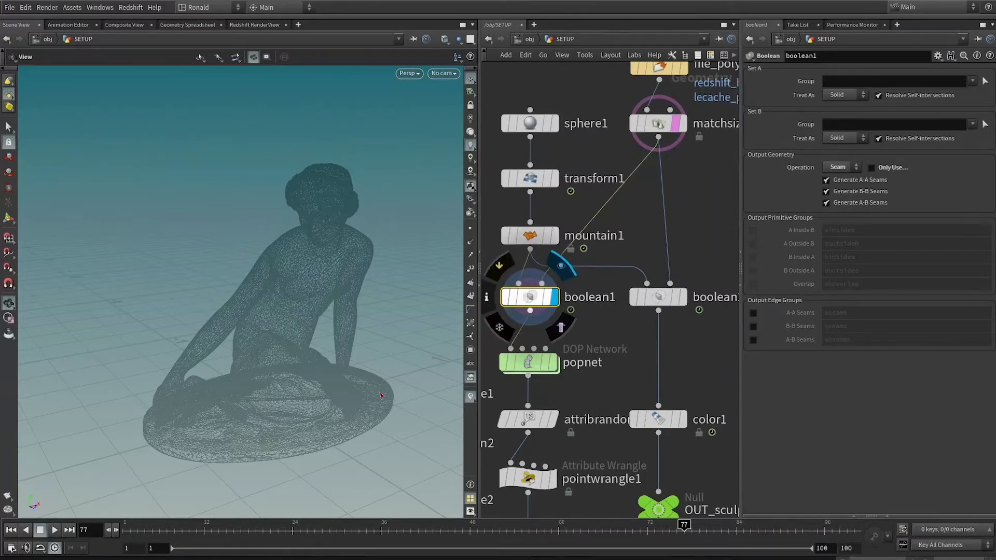
Scrub to frame 33 and turn off the template display of matchsize1 to isolate the boolean1 result.
{"action": "left_click", "coordinate": [181, 530]}
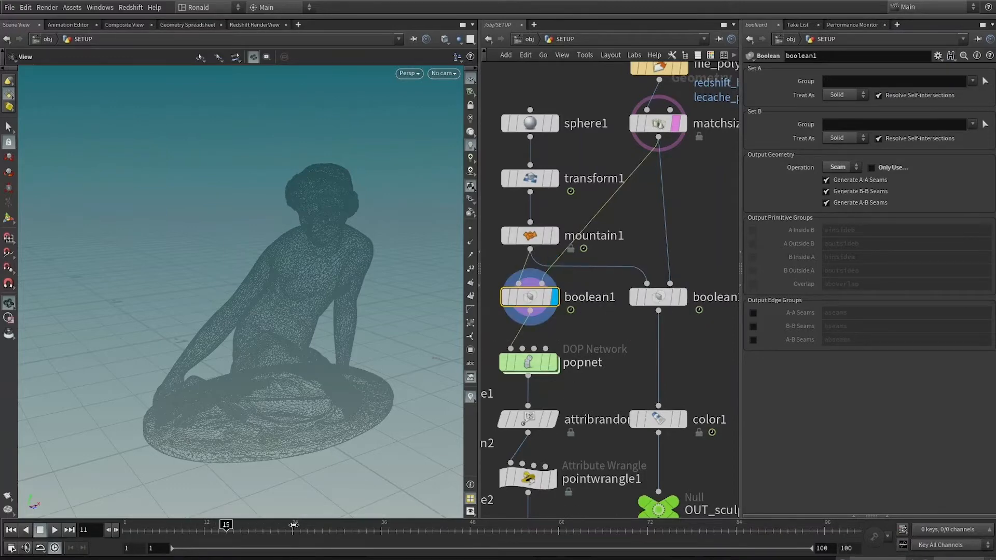
{"action": "left_click", "coordinate": [675, 130]}
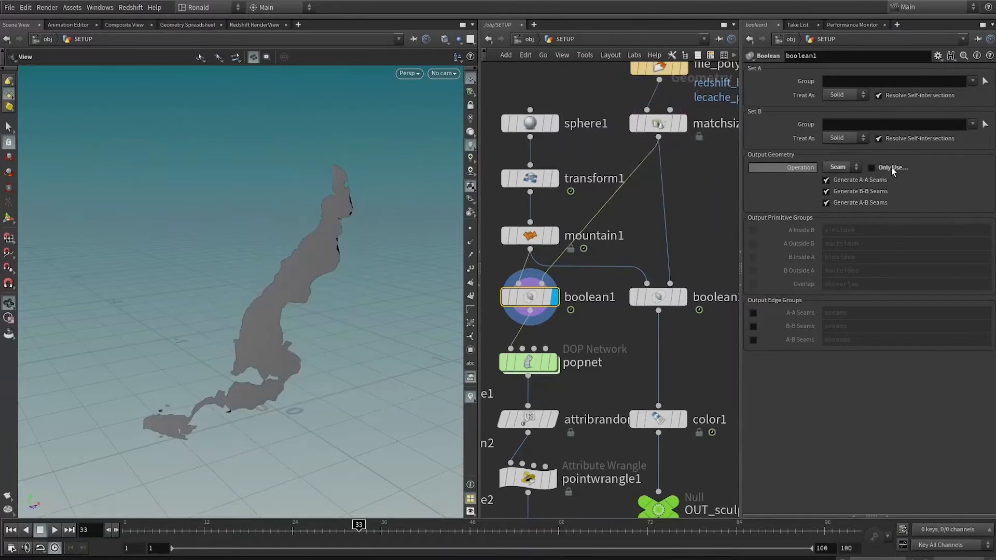
Review the popnet particle simulation and play the cached particles from file_OUT_particles.
{"action": "mouse_move", "coordinate": [554, 367]}
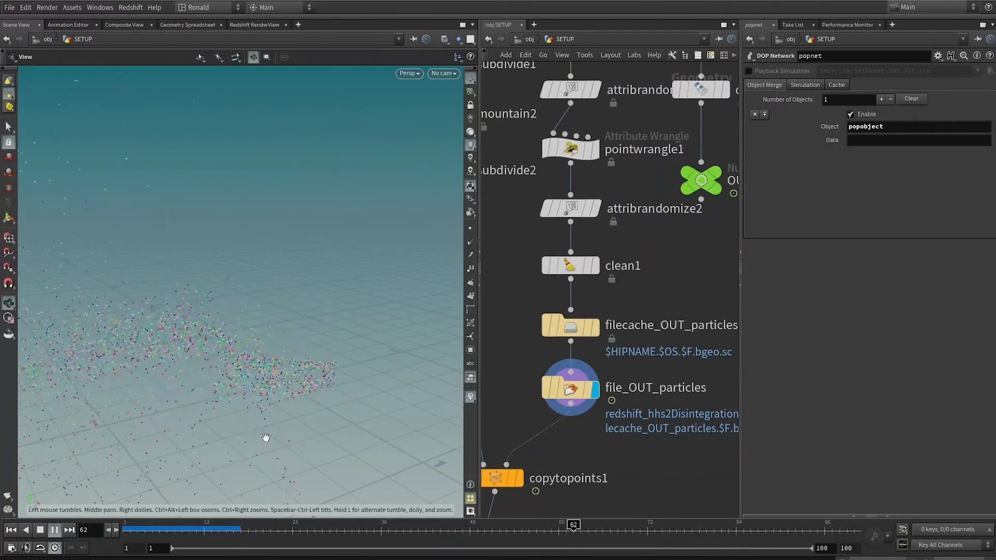
{"action": "middle_click_drag", "start_coordinate": [534, 334], "coordinate": [637, 233]}
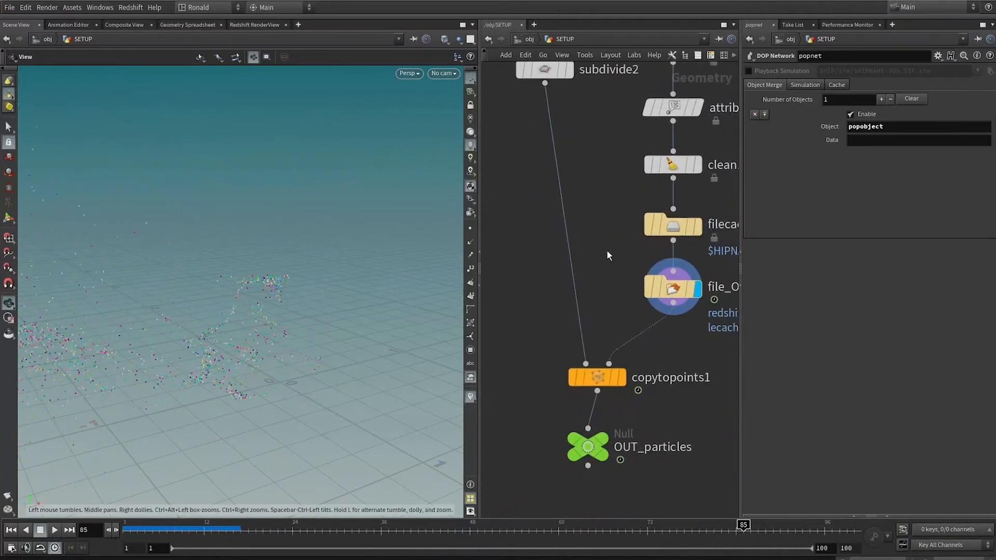
Display box1, subdivide1, mountain2 and subdivide2 in turn to review how the debris piece is built.
{"action": "middle_click_drag", "start_coordinate": [609, 200], "coordinate": [596, 406]}
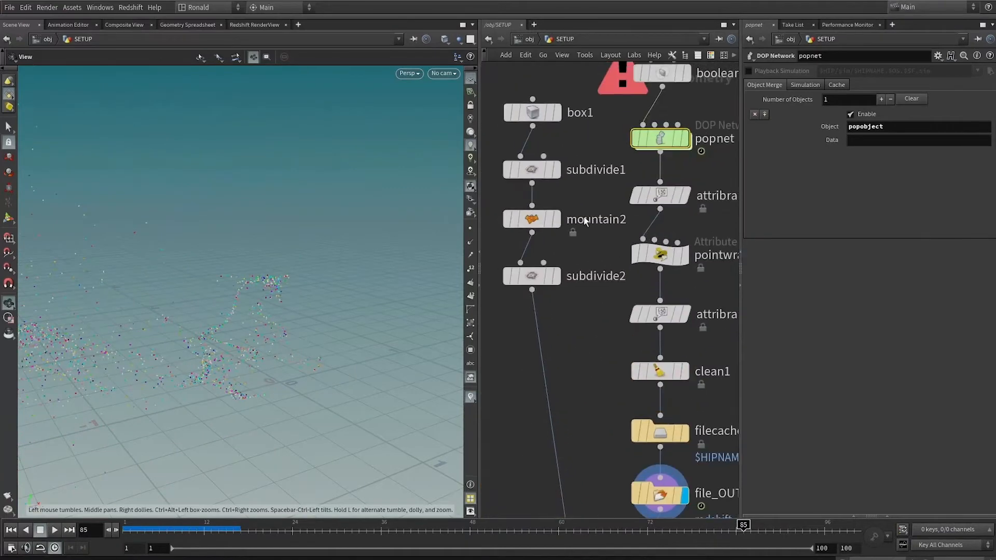
{"action": "left_click", "coordinate": [558, 114]}
{"action": "left_click", "coordinate": [557, 169]}
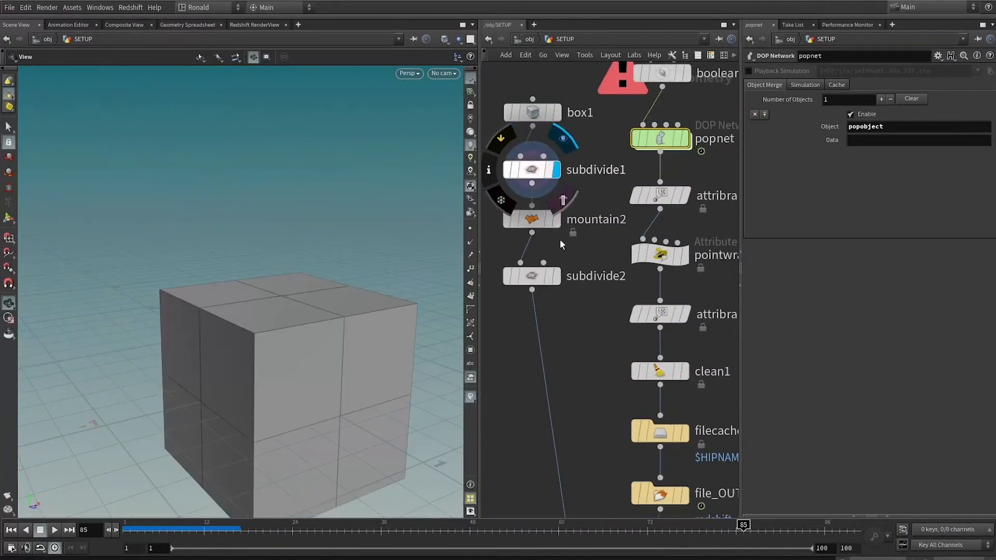
{"action": "left_click", "coordinate": [558, 219]}
{"action": "left_click", "coordinate": [557, 275]}
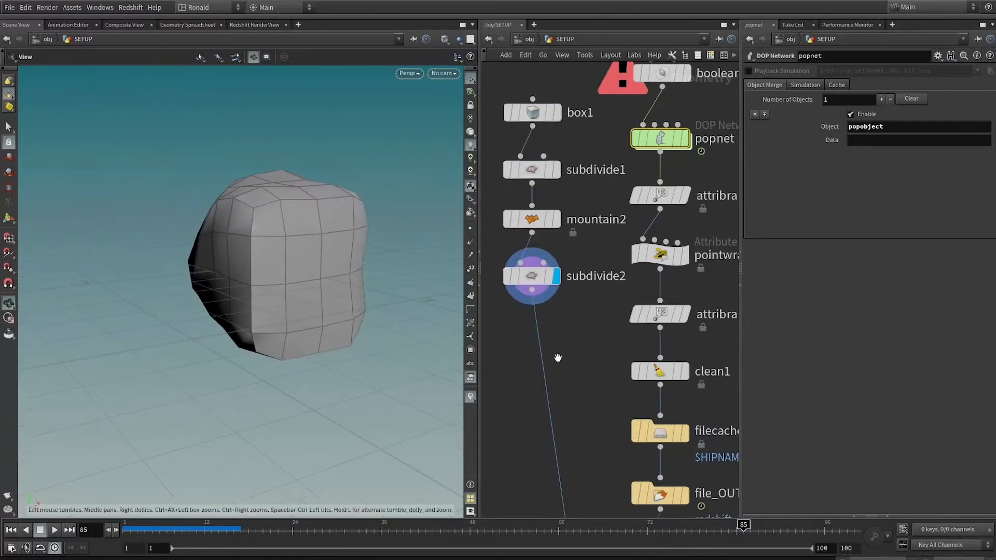
Display copytopoints1 through render_CAM and scrub the timeline to review the debris pieces copied onto the particles.
{"action": "middle_click_drag", "start_coordinate": [617, 508], "coordinate": [602, 211]}
{"action": "left_click", "coordinate": [601, 290]}
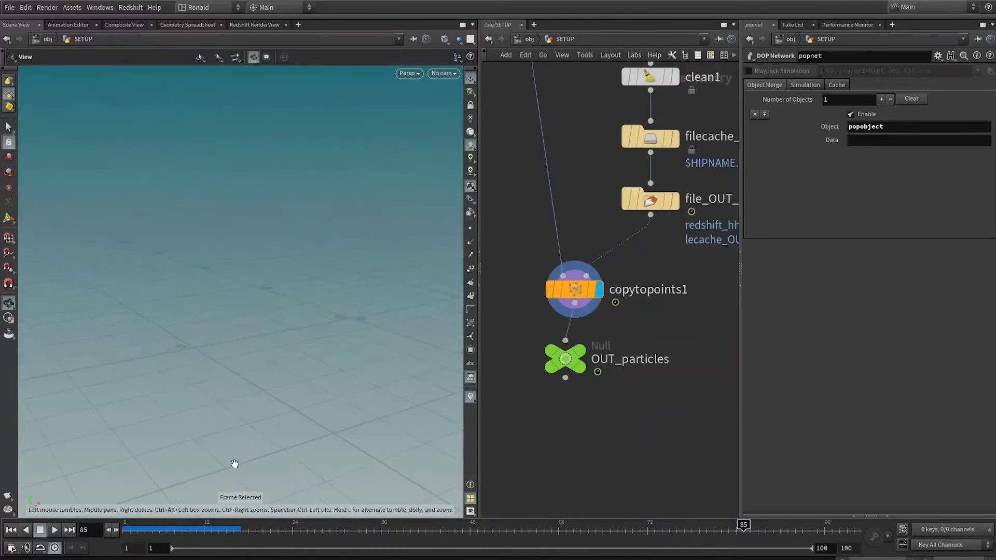
{"action": "left_click", "coordinate": [227, 530]}
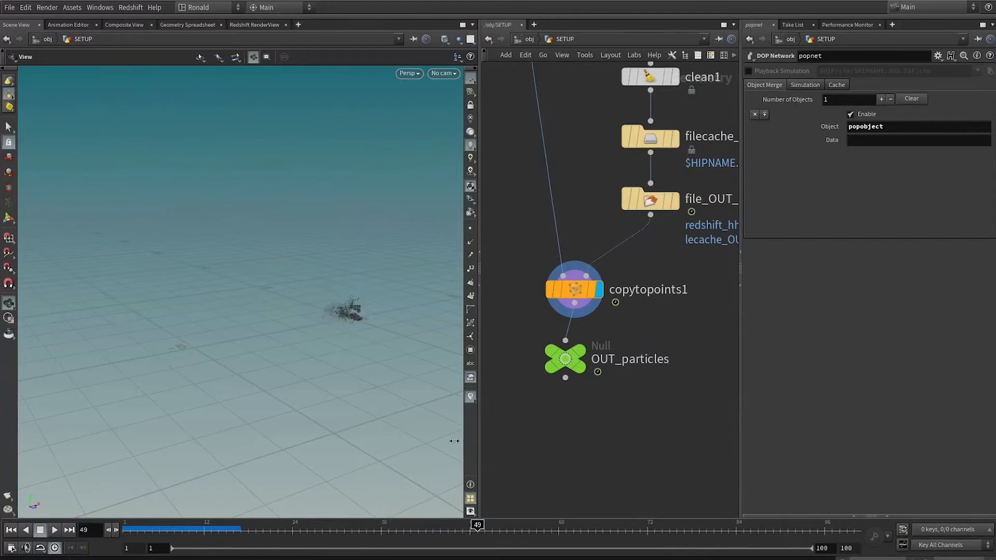
{"action": "key", "text": "f"}
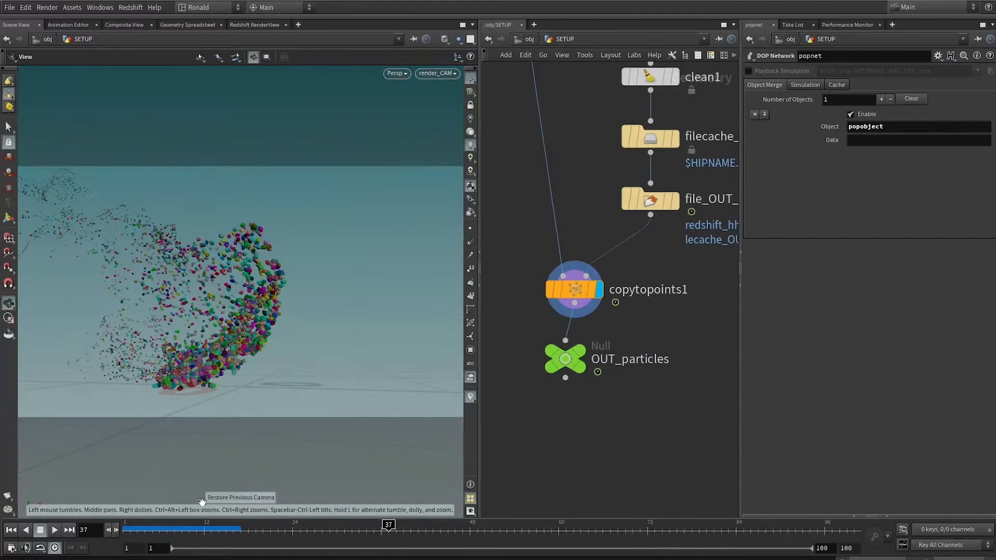
{"action": "left_click_drag", "start_coordinate": [174, 531], "coordinate": [184, 530]}
{"action": "left_click_drag", "start_coordinate": [346, 519], "coordinate": [685, 337]}
Display boolean2 with its parameters and scrub to frame 32 to review the sphere being subtracted from the sculpture.
{"action": "middle_click_drag", "start_coordinate": [682, 230], "coordinate": [538, 410]}
{"action": "scroll", "coordinate": [539, 410], "scroll_direction": "down", "scroll_amount": 6}
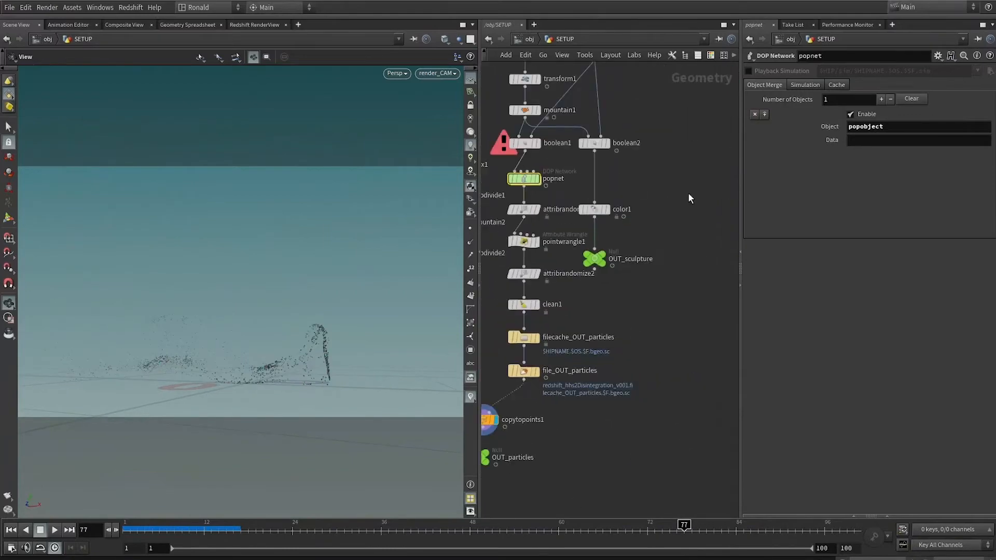
{"action": "left_click", "coordinate": [606, 143]}
{"action": "scroll", "coordinate": [607, 143], "scroll_direction": "up", "scroll_amount": 3}
{"action": "middle_click_drag", "start_coordinate": [576, 87], "coordinate": [608, 290]}
{"action": "middle_click_drag", "start_coordinate": [706, 260], "coordinate": [709, 242]}
{"action": "scroll", "coordinate": [685, 246], "scroll_direction": "up", "scroll_amount": 3}
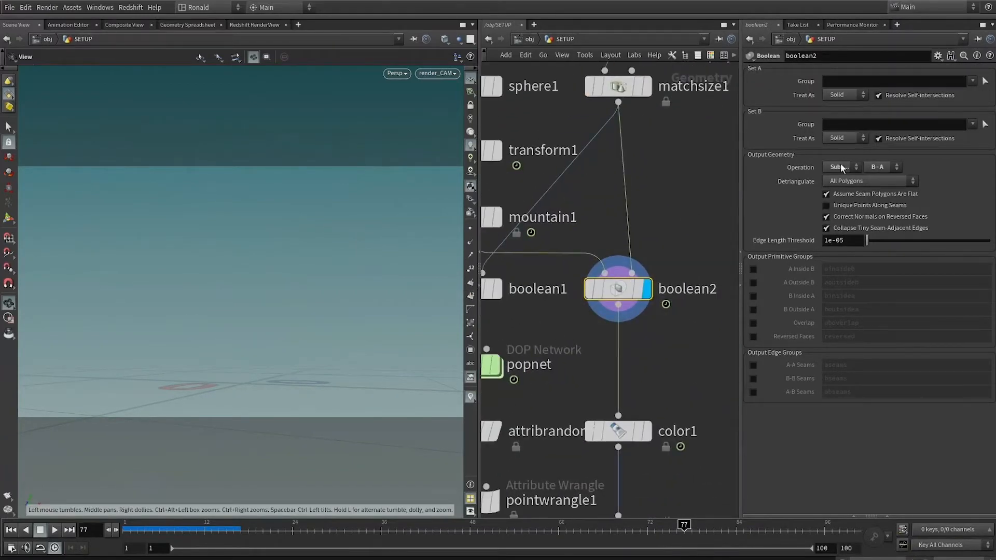
{"action": "left_click_drag", "start_coordinate": [204, 526], "coordinate": [279, 524]}
{"action": "left_click_drag", "start_coordinate": [348, 518], "coordinate": [349, 519]}
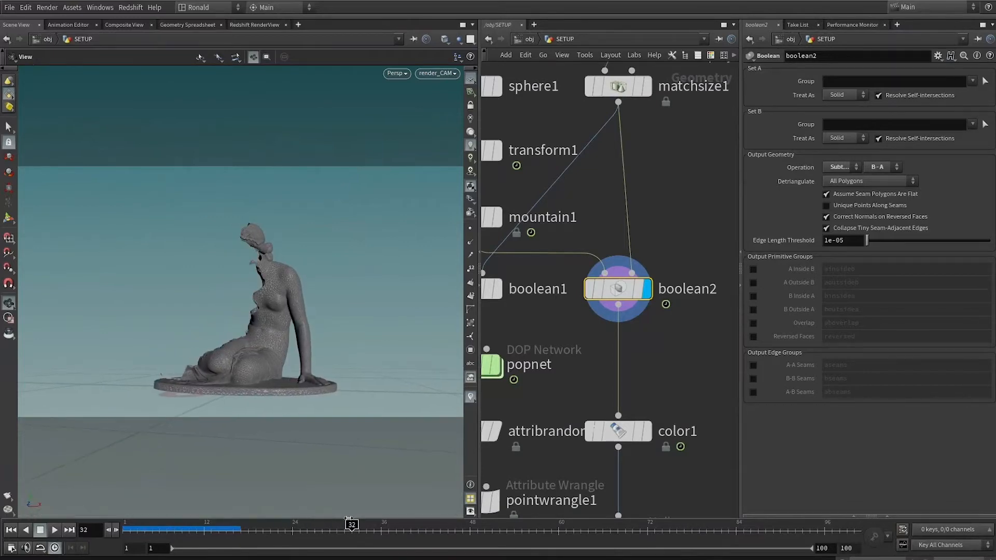
Examine the broken edge of the eroded sculpture from several angles outside the render camera at frame 32.
{"action": "scroll", "coordinate": [219, 304], "scroll_direction": "down", "scroll_amount": 3}
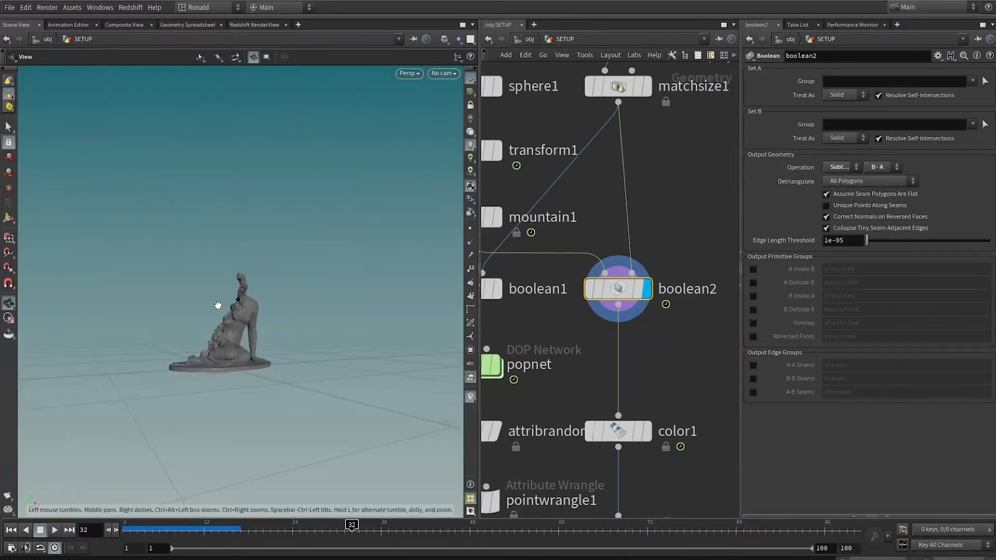
{"action": "right_click_drag", "start_coordinate": [218, 305], "coordinate": [340, 343]}
{"action": "left_click_drag", "start_coordinate": [340, 344], "coordinate": [283, 234]}
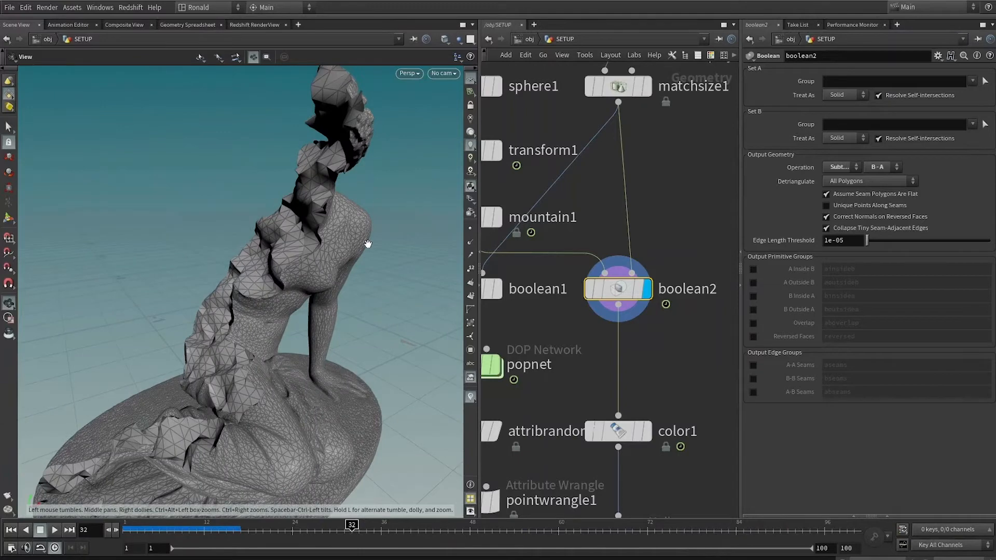
{"action": "left_click_drag", "start_coordinate": [291, 399], "coordinate": [244, 293]}
{"action": "left_click_drag", "start_coordinate": [283, 263], "coordinate": [277, 179]}
{"action": "scroll", "coordinate": [620, 364], "scroll_direction": "down", "scroll_amount": 4}
Inspect the OUT_particles null, then go up to object level and review the sculpture and debris particles together.
{"action": "middle_click_drag", "start_coordinate": [671, 290], "coordinate": [726, 147]}
{"action": "left_click", "coordinate": [563, 413]}
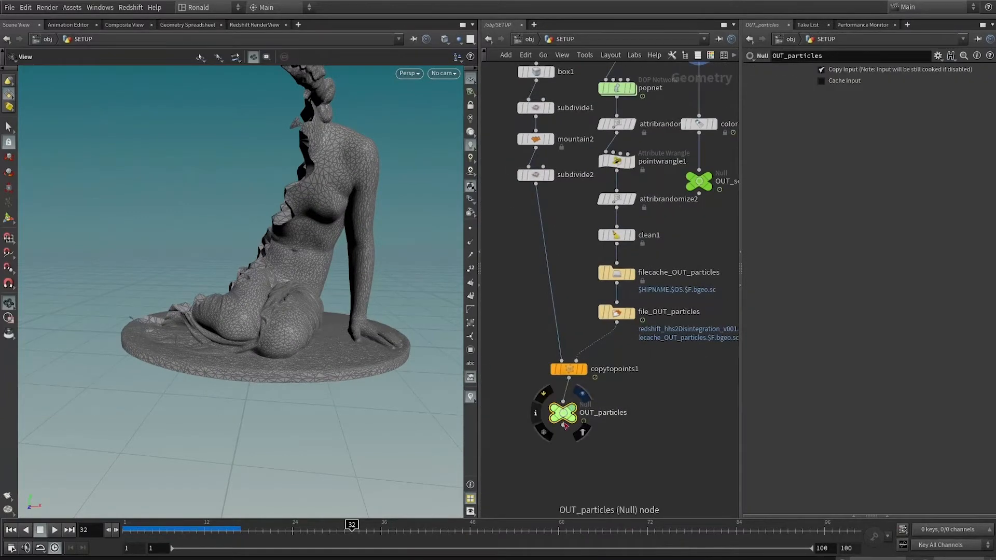
{"action": "key", "text": "u"}
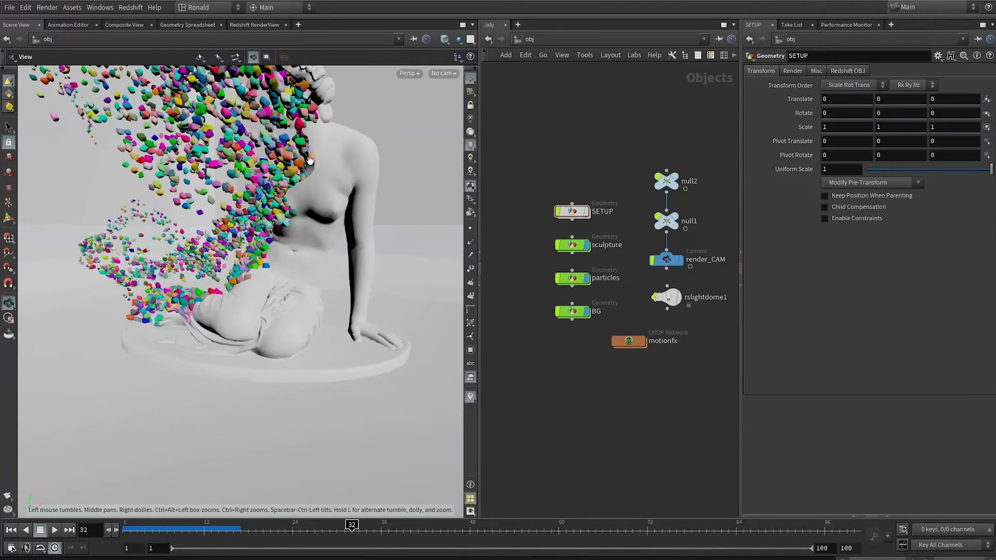
{"action": "left_click_drag", "start_coordinate": [310, 160], "coordinate": [395, 310]}
{"action": "left_click", "coordinate": [182, 529]}
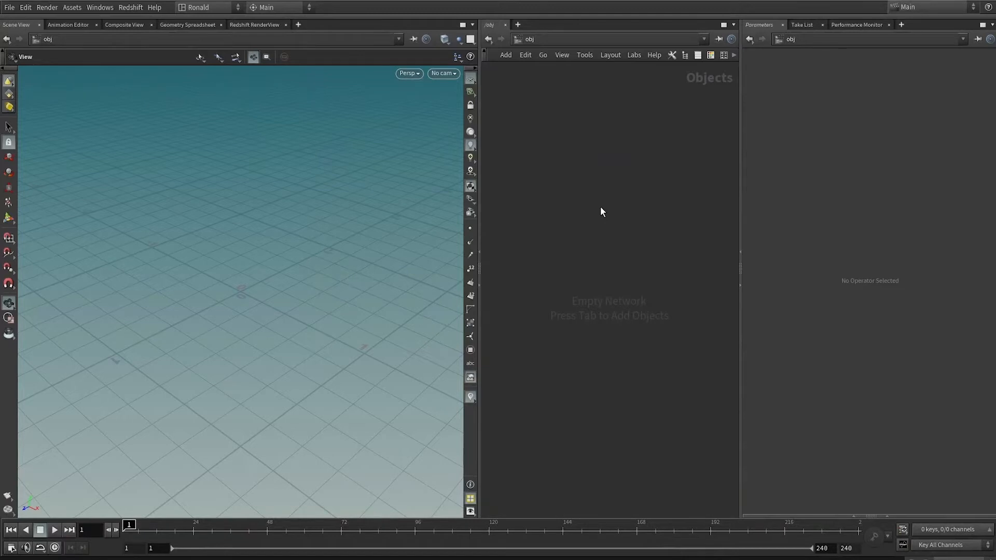
In the empty scene, create a Geometry object, name it SETUP and go inside it.
{"action": "key", "text": "Tab"}
{"action": "type", "text": "geo"}
{"action": "key", "text": "Return"}
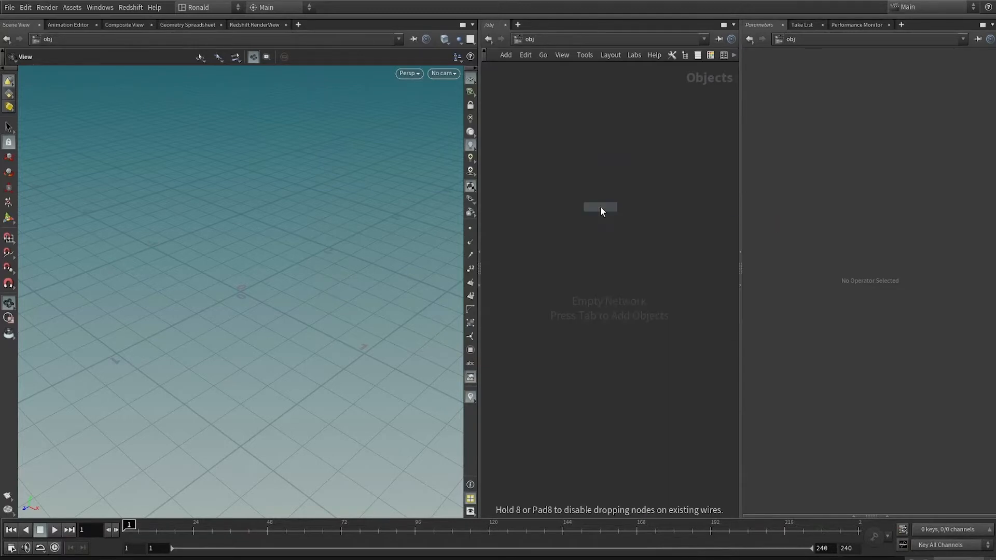
{"action": "left_click", "coordinate": [600, 206]}
{"action": "key", "text": "ctrl+a"}
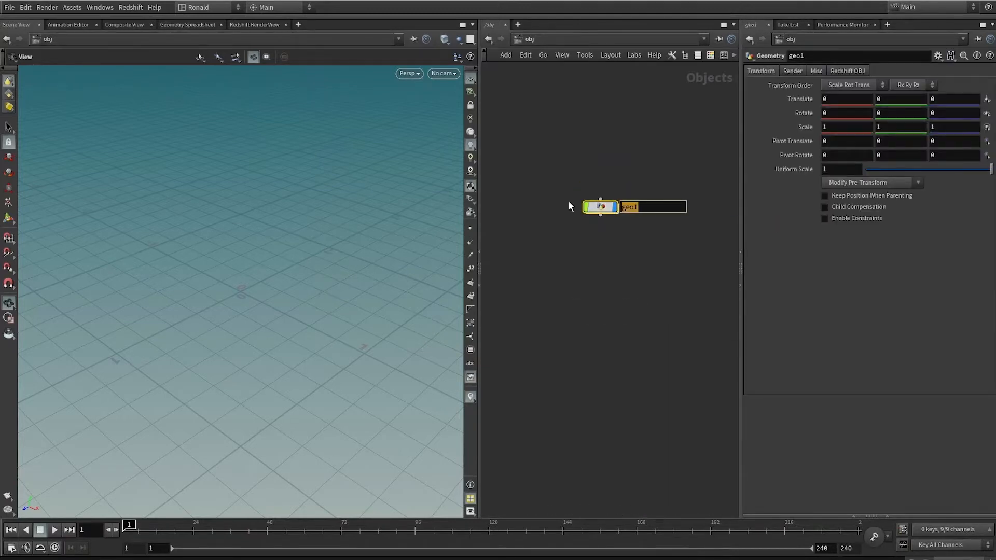
{"action": "type", "text": "SETUP"}
{"action": "key", "text": "Return"}
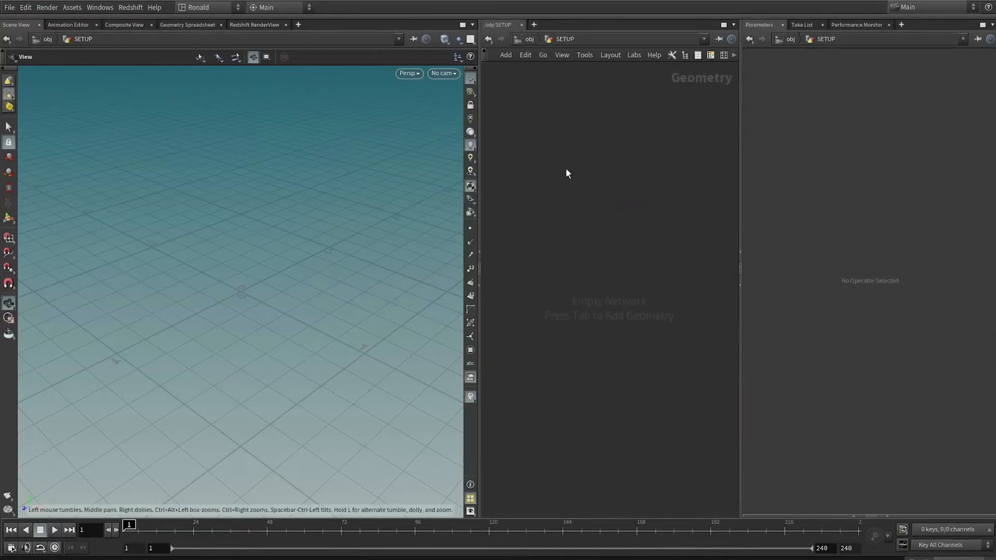
Add a File node inside SETUP and load the sculpture mesh NYMPH_fix1.OBJ into it.
{"action": "key", "text": "Tab"}
{"action": "type", "text": "file"}
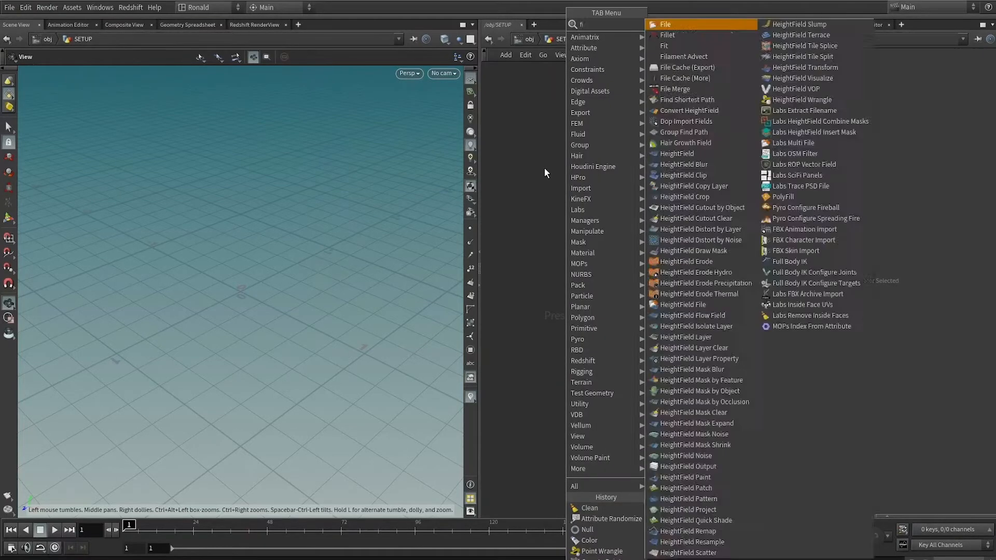
{"action": "key", "text": "Return"}
{"action": "left_click", "coordinate": [544, 168]}
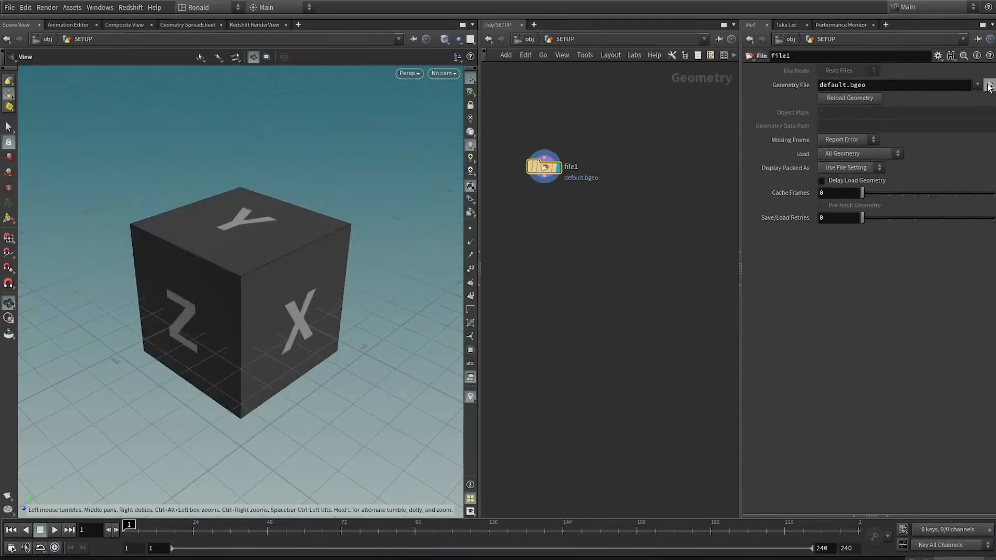
{"action": "left_click", "coordinate": [990, 84]}
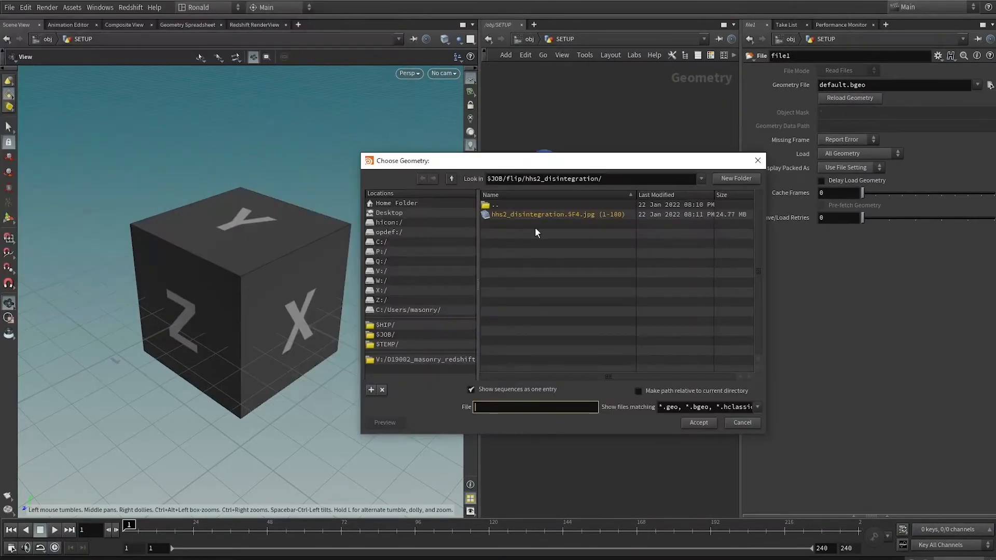
{"action": "double_click", "coordinate": [528, 204]}
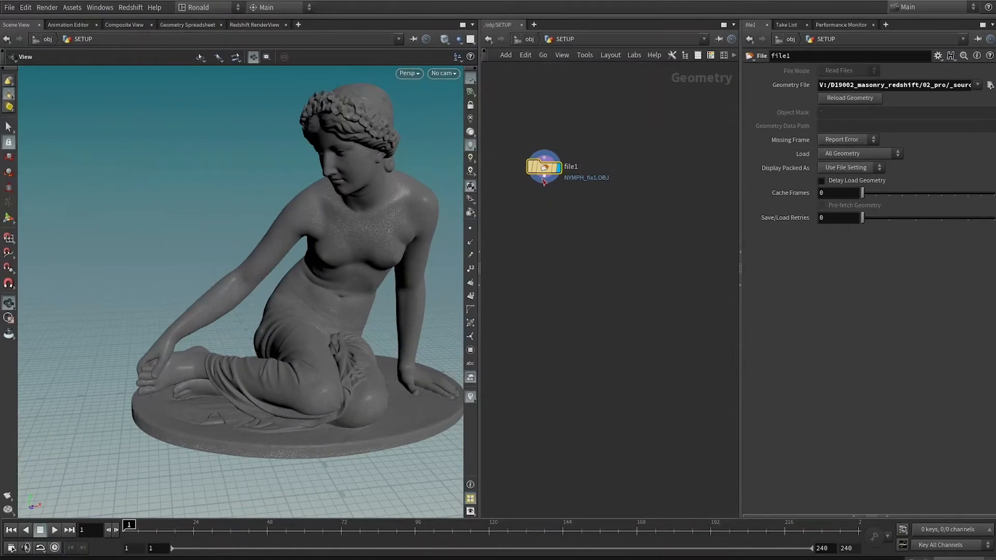
Add a PolyReduce node after file1, set Percent To Keep to 5 and display it.
{"action": "key", "text": "Tab"}
{"action": "type", "text": "polyr"}
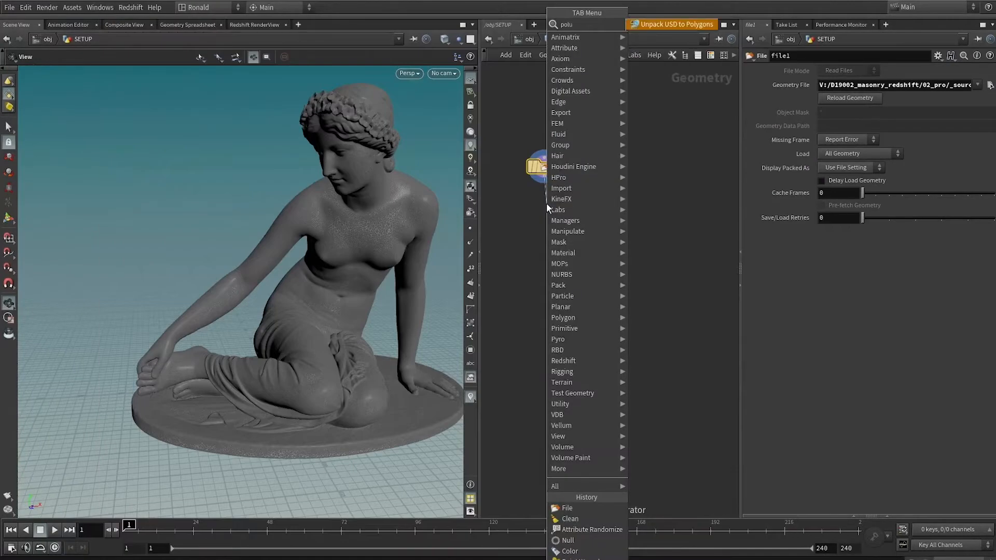
{"action": "key", "text": "Return"}
{"action": "left_click", "coordinate": [547, 203]}
{"action": "double_click", "coordinate": [828, 109]}
{"action": "type", "text": "5"}
{"action": "key", "text": "Return"}
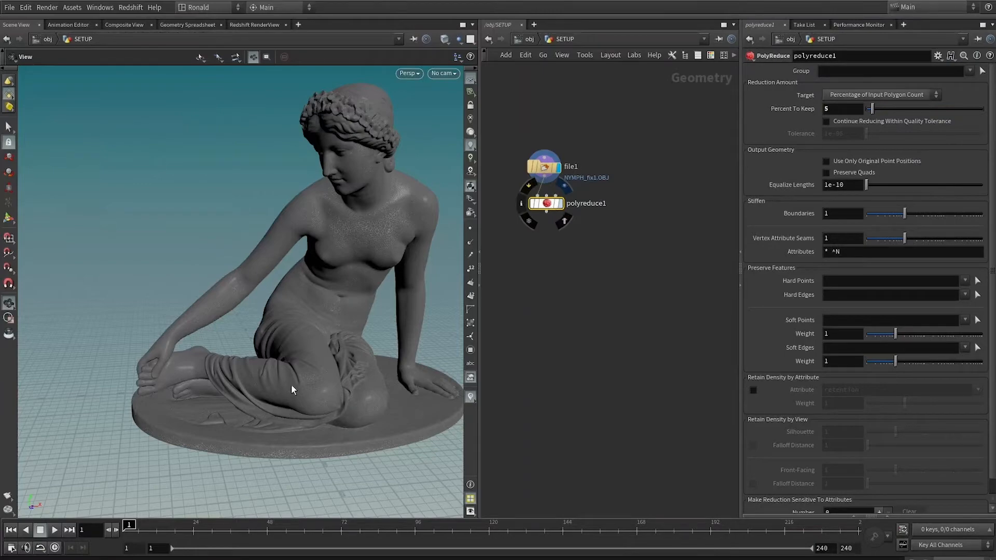
{"action": "left_click", "coordinate": [561, 203]}
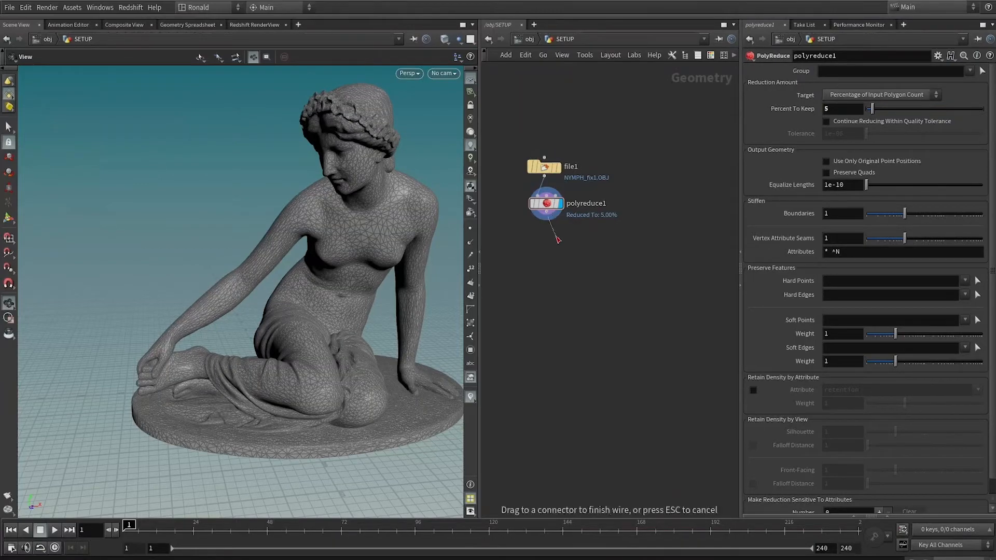
Add a File Cache node after polyreduce1, set its valid frame range to Save Current Frame and display it.
{"action": "key", "text": "Tab"}
{"action": "type", "text": "filecache"}
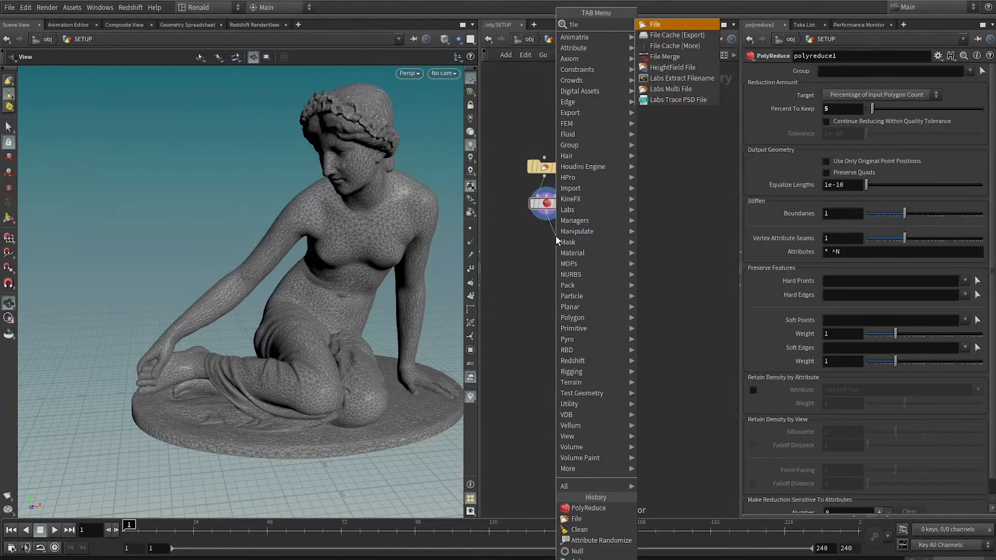
{"action": "key", "text": "Return"}
{"action": "left_click", "coordinate": [556, 238]}
{"action": "left_click", "coordinate": [877, 142]}
{"action": "left_click", "coordinate": [877, 152]}
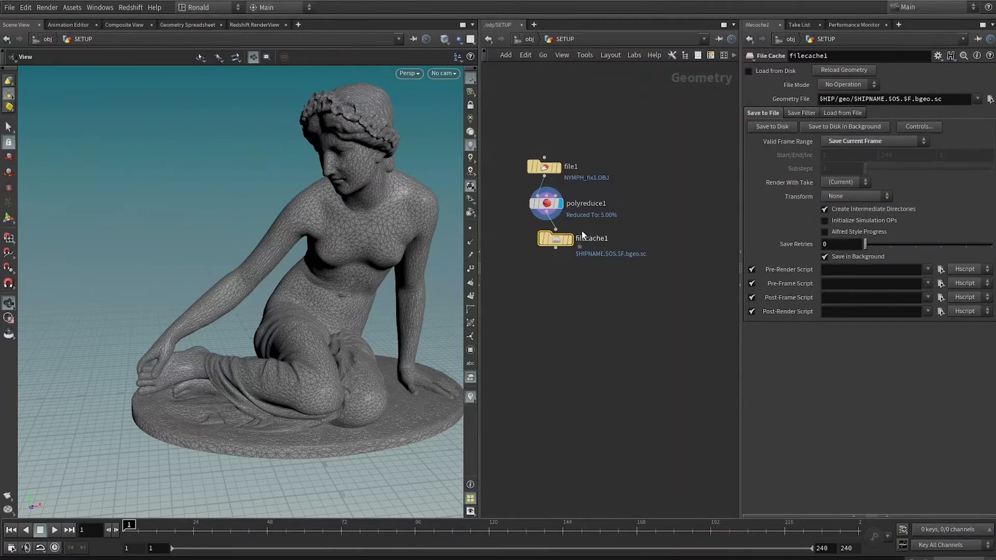
{"action": "left_click", "coordinate": [571, 239]}
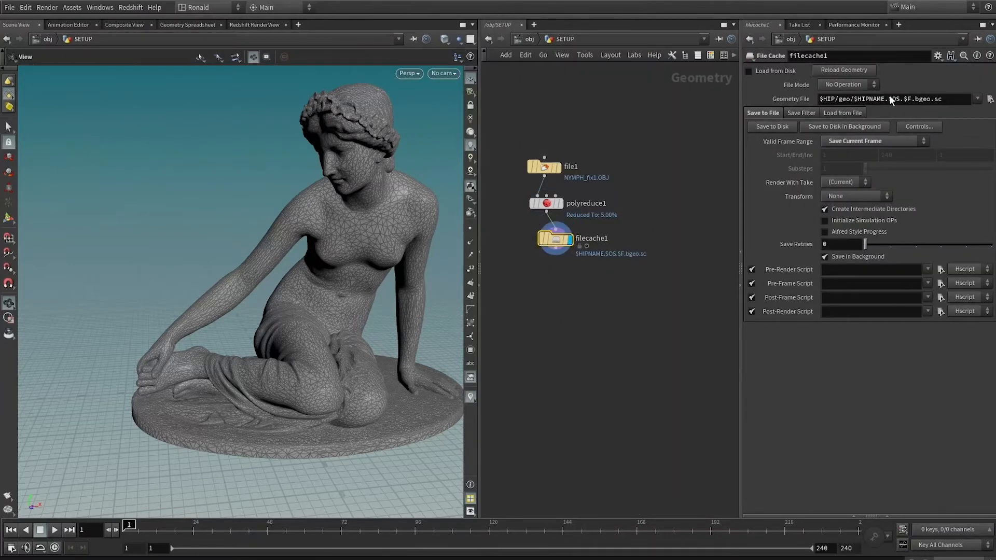
Rename the file cache node filecache_reduced and save the reduced mesh to disk.
{"action": "double_click", "coordinate": [602, 238]}
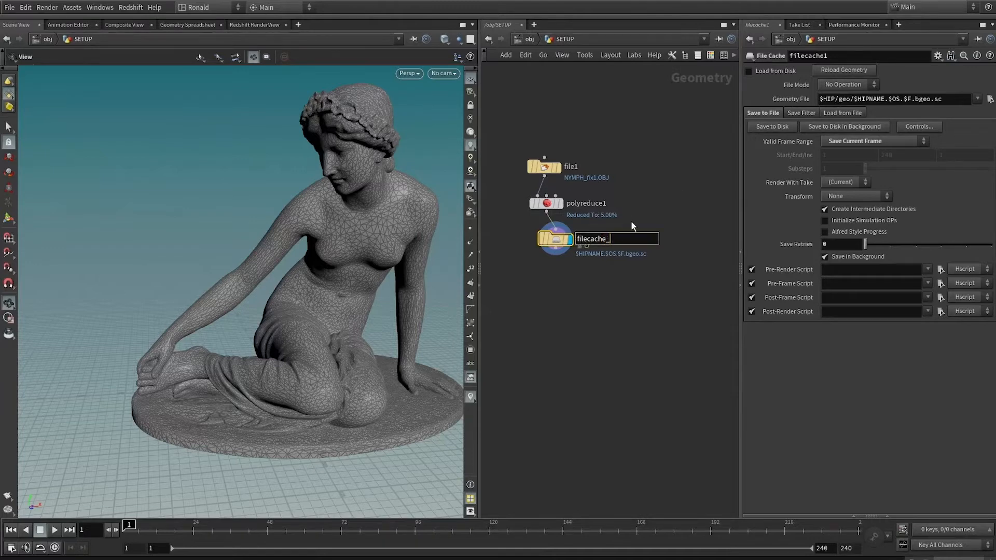
{"action": "key", "text": "BackSpace"}
{"action": "type", "text": "educed"}
{"action": "key", "text": "Return"}
{"action": "left_click", "coordinate": [772, 126]}
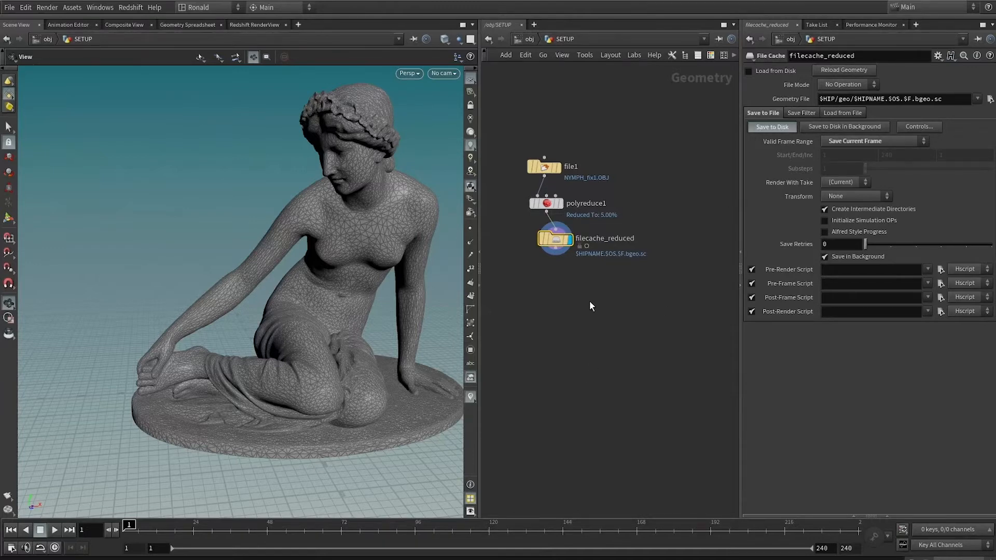
Add a second File node below filecache_reduced, load the cached filecache_reduced.1.bgeo.sc file and display it.
{"action": "left_click", "coordinate": [556, 248]}
{"action": "key", "text": "Tab"}
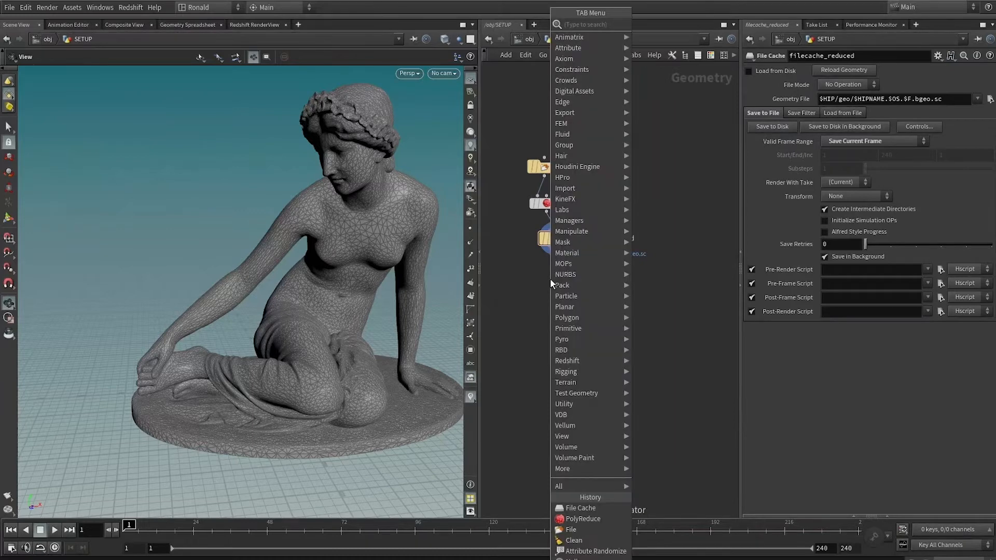
{"action": "type", "text": "file"}
{"action": "key", "text": "Return"}
{"action": "left_click", "coordinate": [550, 279]}
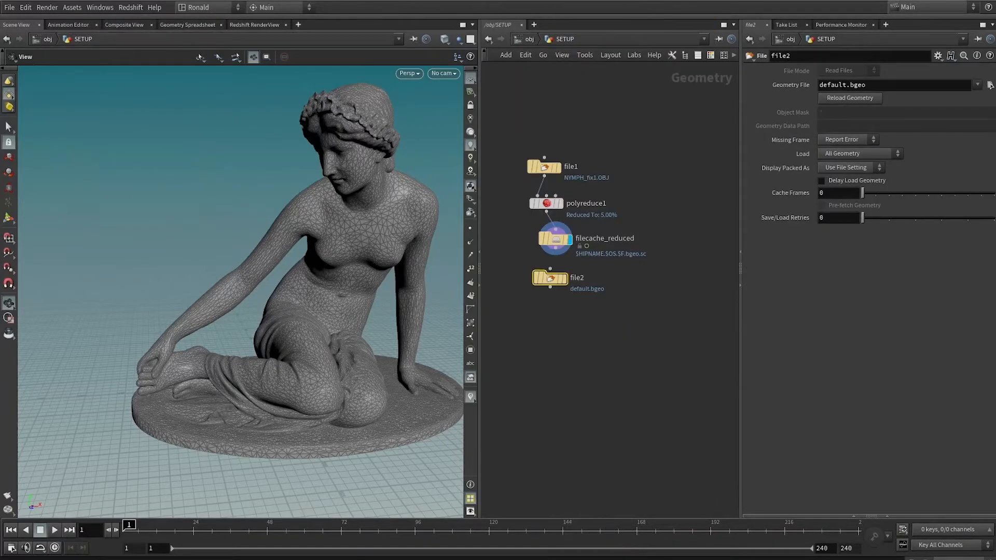
{"action": "left_click", "coordinate": [990, 85]}
{"action": "left_click", "coordinate": [647, 529]}
{"action": "left_click", "coordinate": [544, 237]}
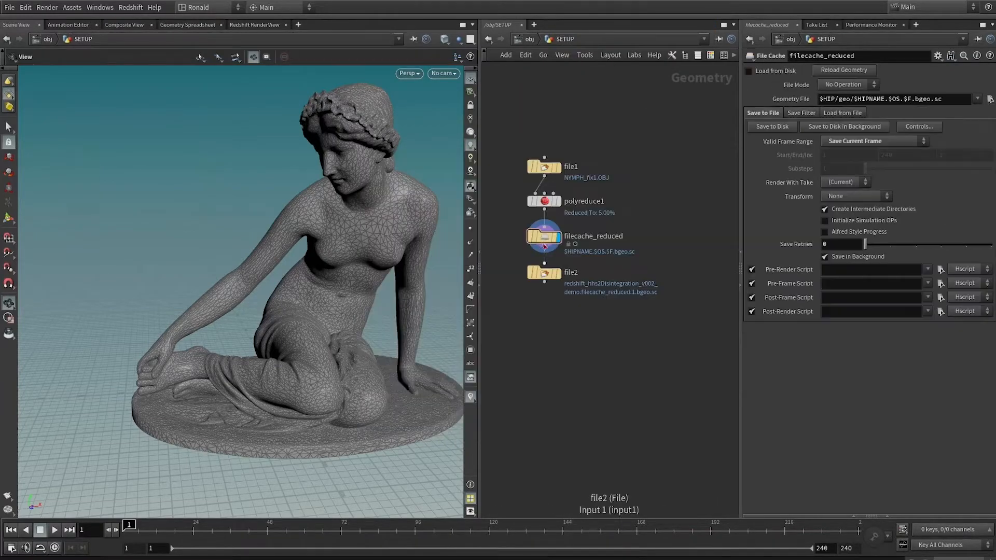
{"action": "left_click", "coordinate": [559, 274]}
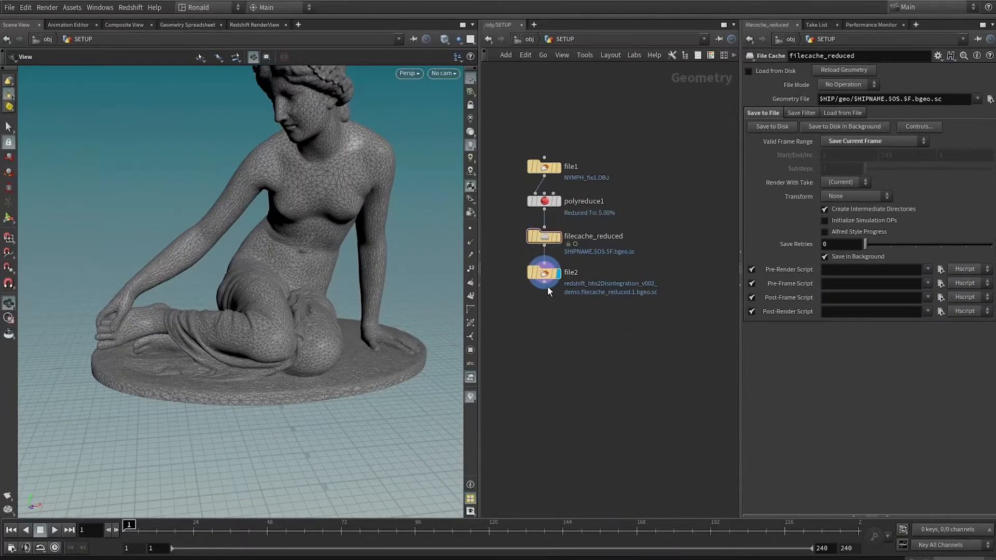
Add a Match Size node after file2 and display the sculpture centred at the origin.
{"action": "left_click_drag", "start_coordinate": [548, 287], "coordinate": [549, 317]}
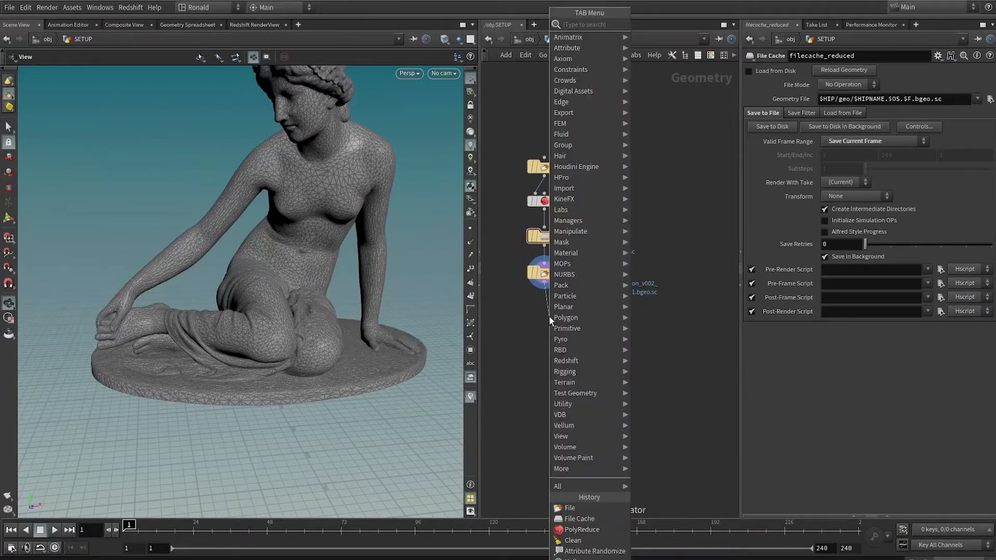
{"action": "type", "text": "match"}
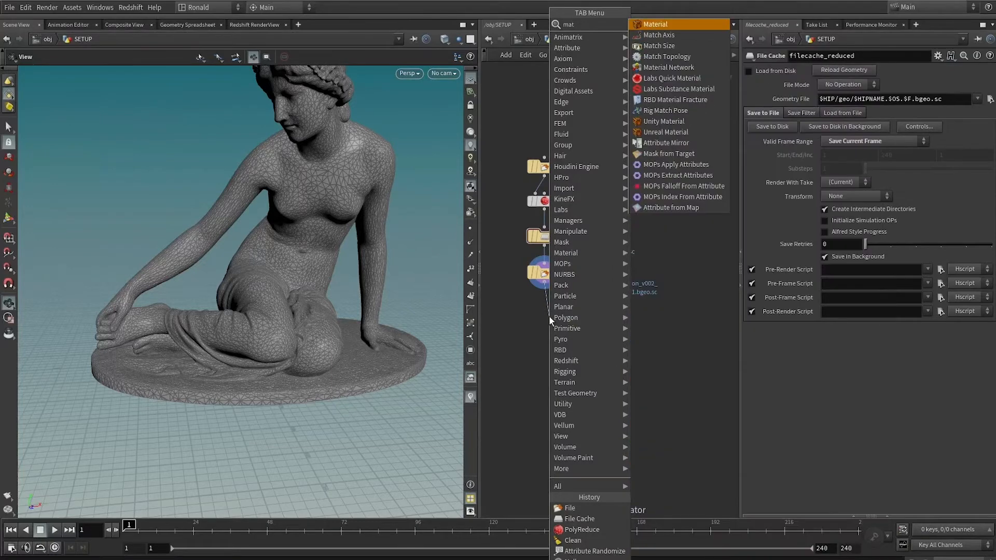
{"action": "key", "text": "Return"}
{"action": "left_click", "coordinate": [556, 318]}
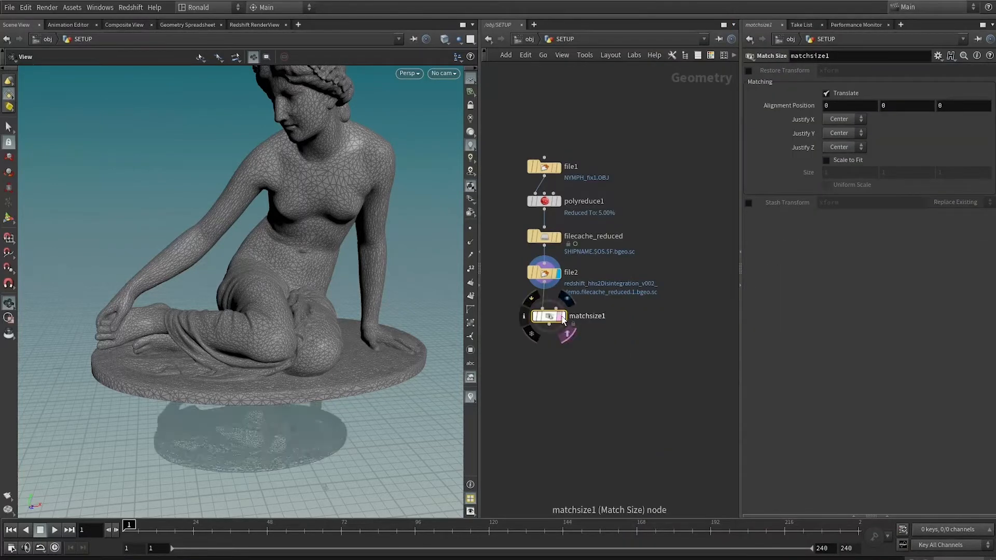
{"action": "left_click_drag", "start_coordinate": [179, 439], "coordinate": [62, 410]}
Set the Match Size node's Justify Y to Min and enable Scale to Fit with Uniform Scale at size 1.
{"action": "left_click", "coordinate": [834, 136]}
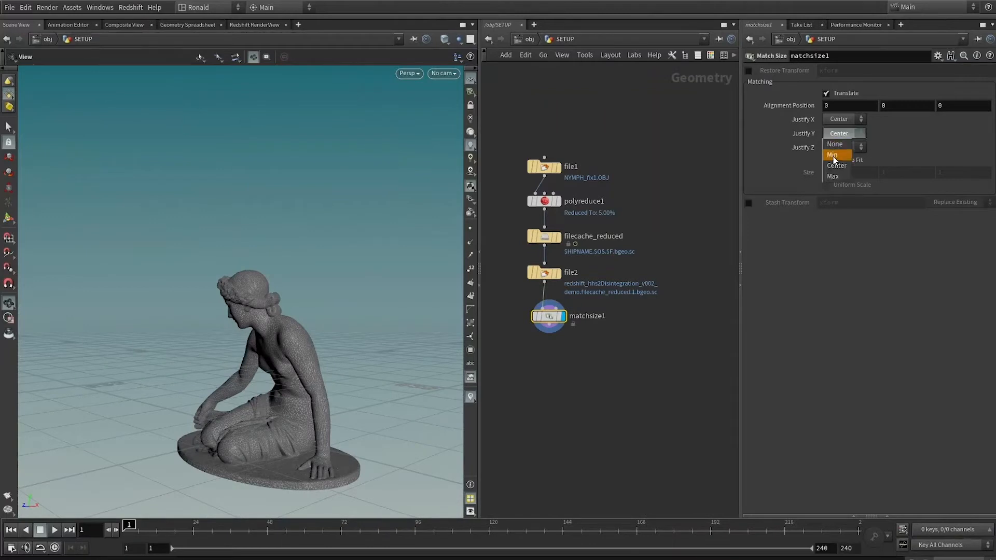
{"action": "left_click", "coordinate": [833, 155]}
{"action": "left_click_drag", "start_coordinate": [270, 353], "coordinate": [159, 354]}
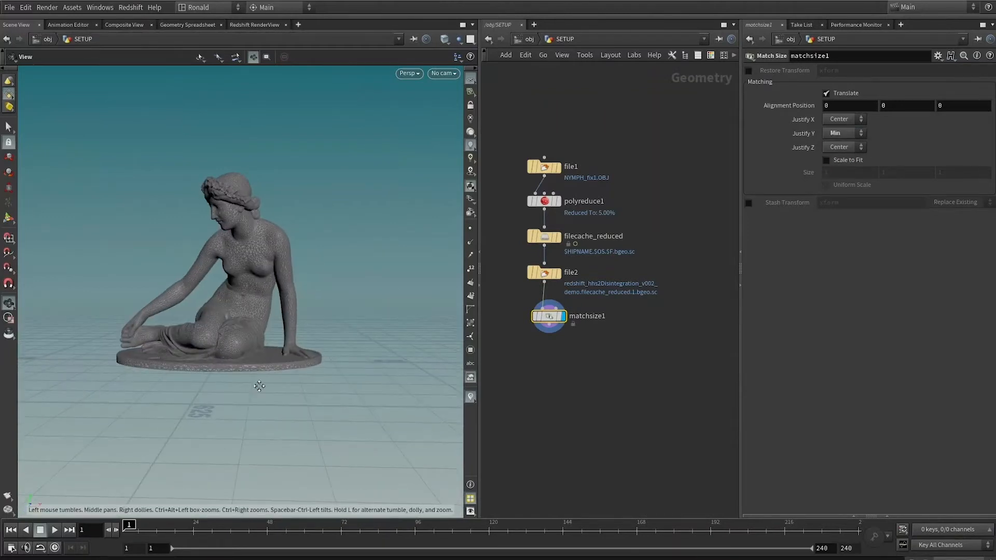
{"action": "left_click_drag", "start_coordinate": [260, 386], "coordinate": [48, 373]}
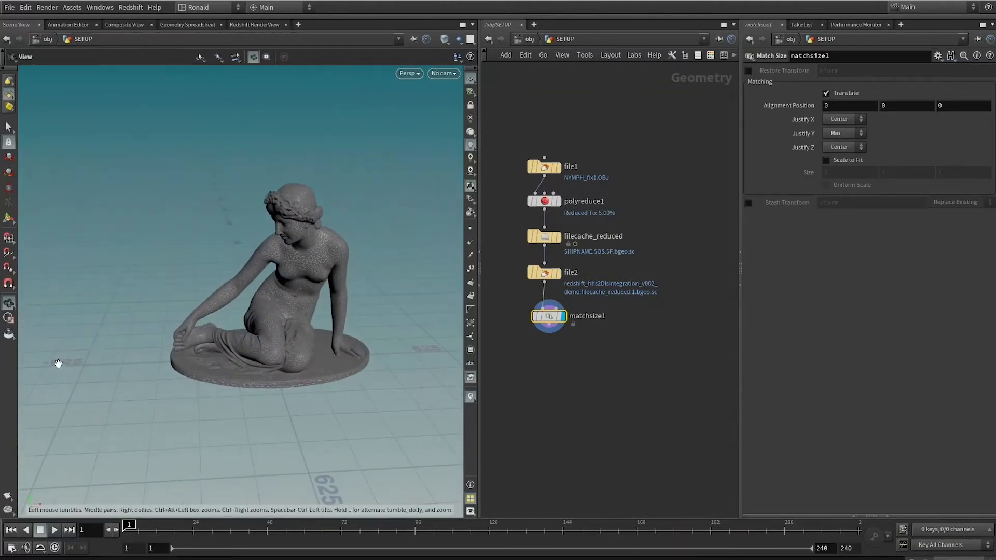
{"action": "left_click", "coordinate": [851, 160]}
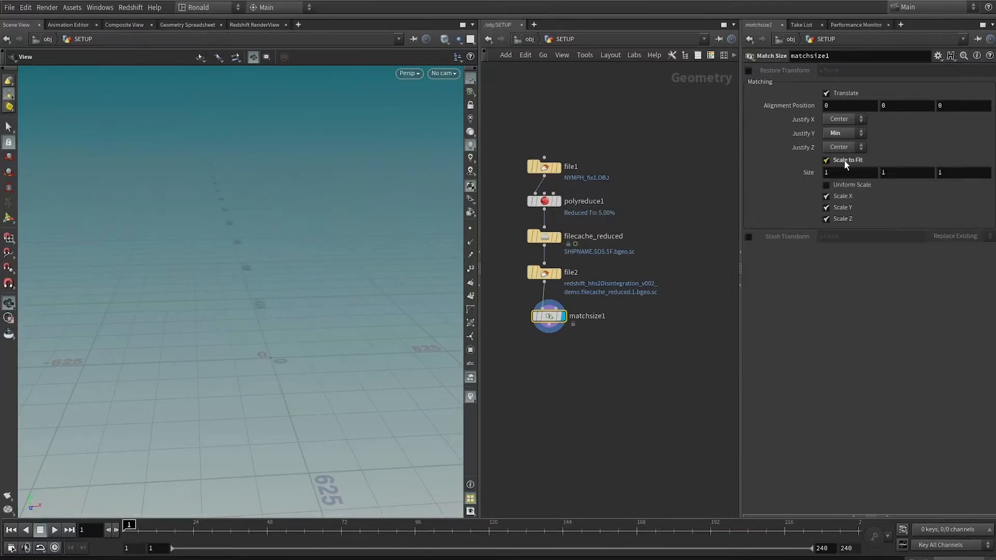
{"action": "left_click", "coordinate": [837, 189]}
{"action": "key", "text": "f"}
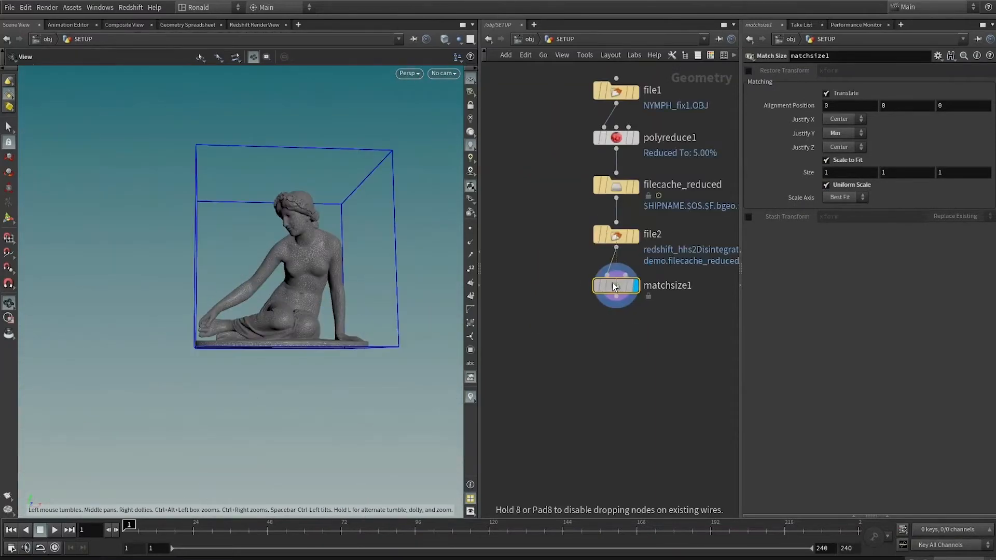
Add a Sphere node next to the sculpture chain, displayed as a Polygon sphere with Frequency 32.
{"action": "middle_click_drag", "start_coordinate": [547, 370], "coordinate": [550, 380]}
{"action": "key", "text": "Tab"}
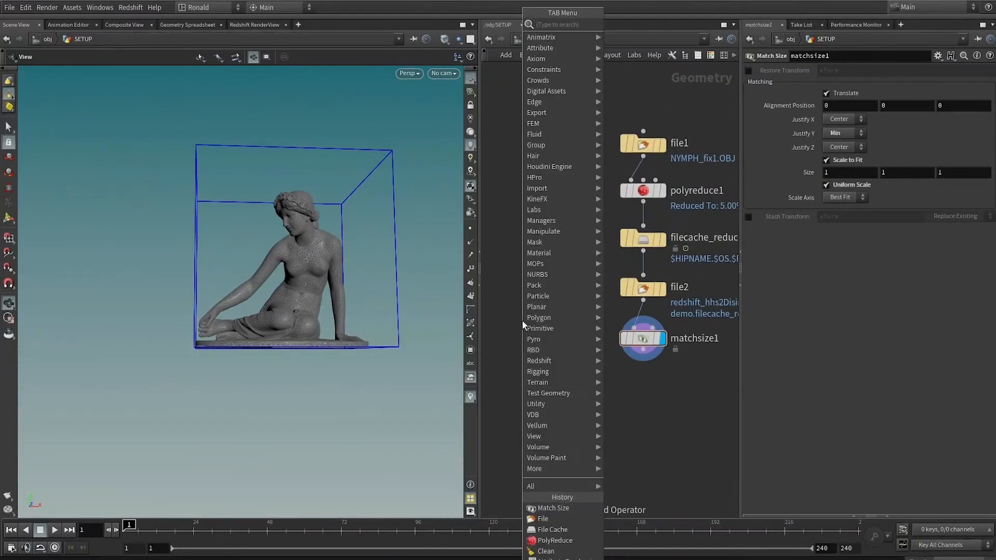
{"action": "type", "text": "sphere"}
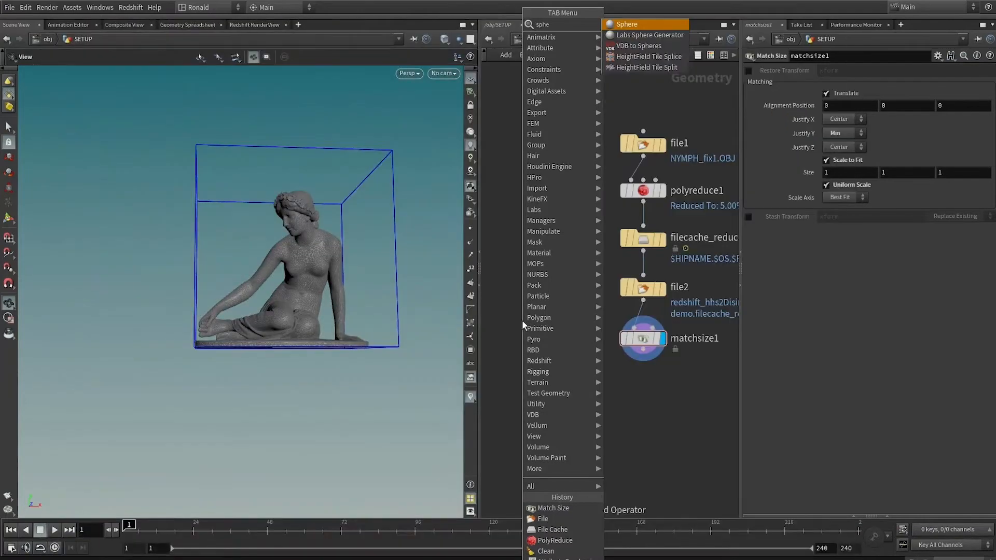
{"action": "key", "text": "Return"}
{"action": "left_click", "coordinate": [522, 320]}
{"action": "left_click", "coordinate": [854, 67]}
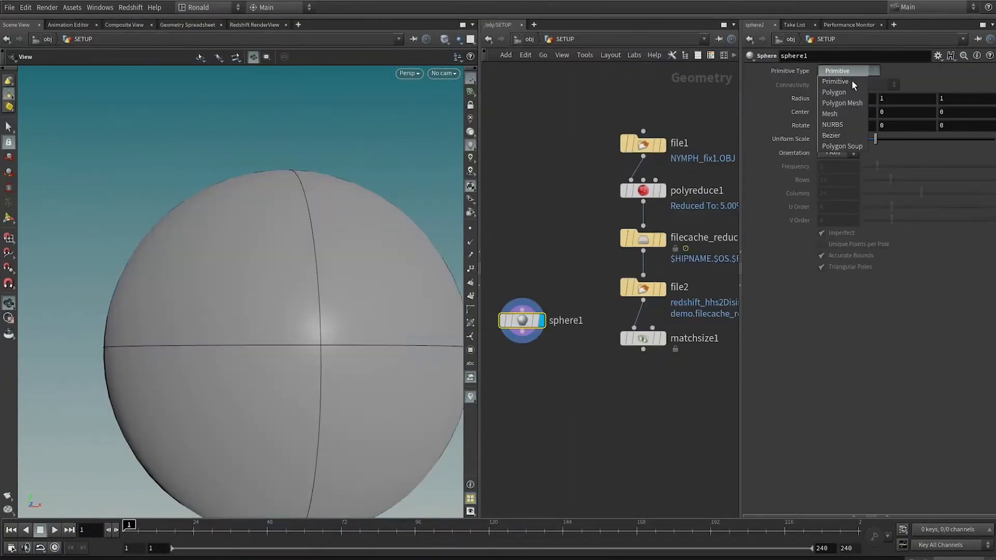
{"action": "left_click", "coordinate": [852, 80]}
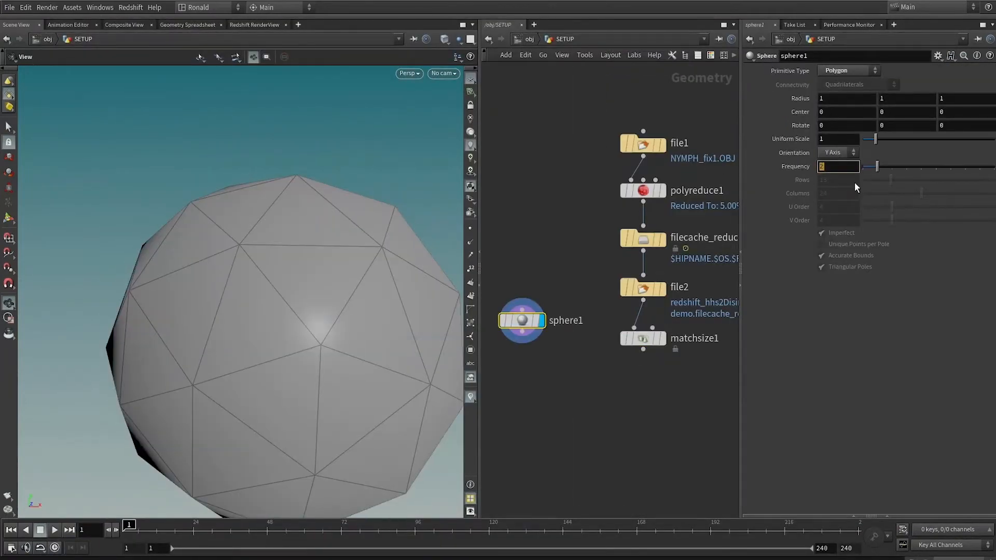
{"action": "type", "text": "32"}
{"action": "key", "text": "Return"}
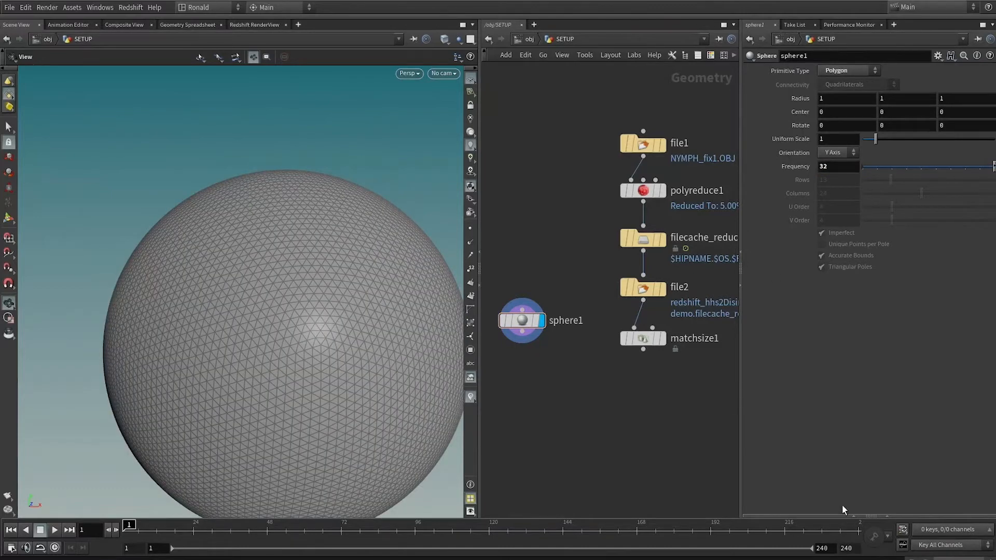
Set the global animation end frame to 100 and toggle real-time playback.
{"action": "double_click", "coordinate": [847, 548]}
{"action": "type", "text": "100"}
{"action": "key", "text": "Return"}
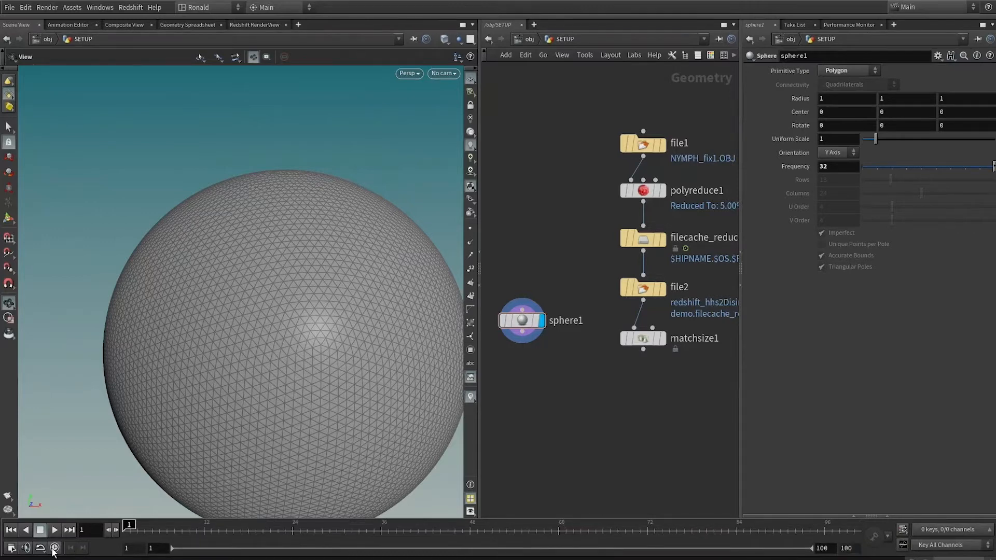
{"action": "left_click", "coordinate": [54, 549]}
Add and display a Boolean node with sphere1 in its first input and matchsize1 in its second.
{"action": "left_click_drag", "start_coordinate": [544, 309], "coordinate": [549, 363]}
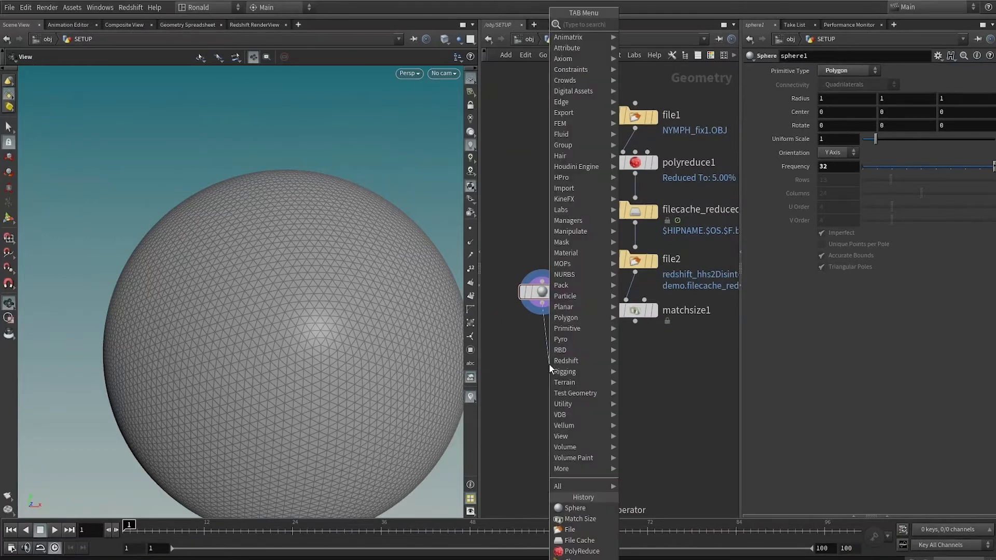
{"action": "type", "text": "bo"}
{"action": "key", "text": "Return"}
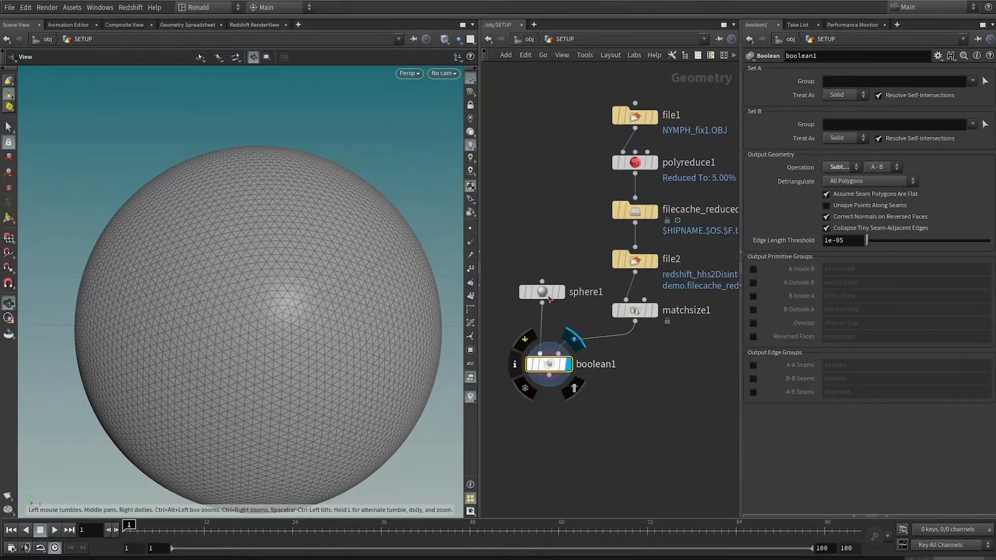
Insert a Transform node between sphere1 and boolean1, moving sphere1 up to make room.
{"action": "left_click_drag", "start_coordinate": [549, 298], "coordinate": [545, 253]}
{"action": "key", "text": "Tab"}
{"action": "type", "text": "tra"}
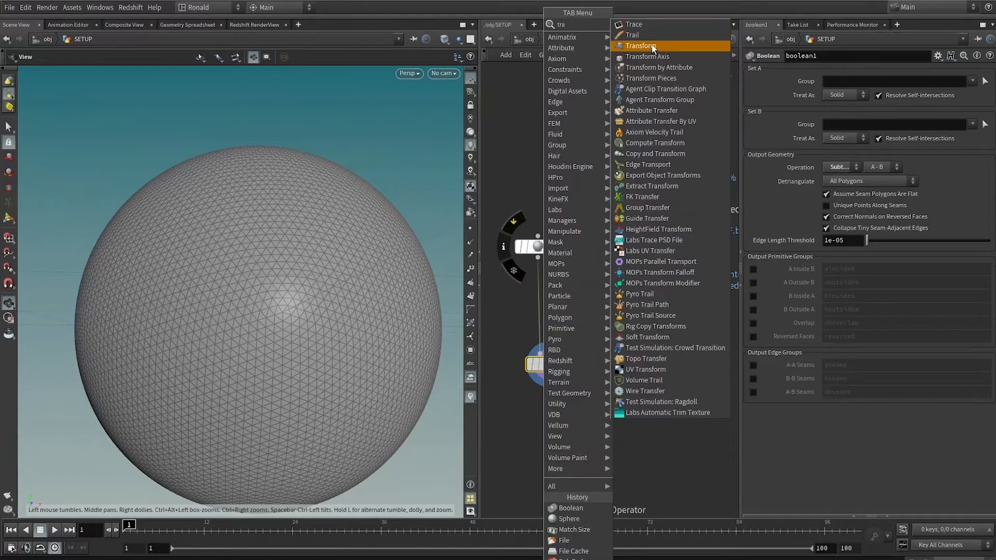
{"action": "left_click", "coordinate": [652, 46]}
{"action": "left_click", "coordinate": [540, 289]}
{"action": "key", "text": "Return"}
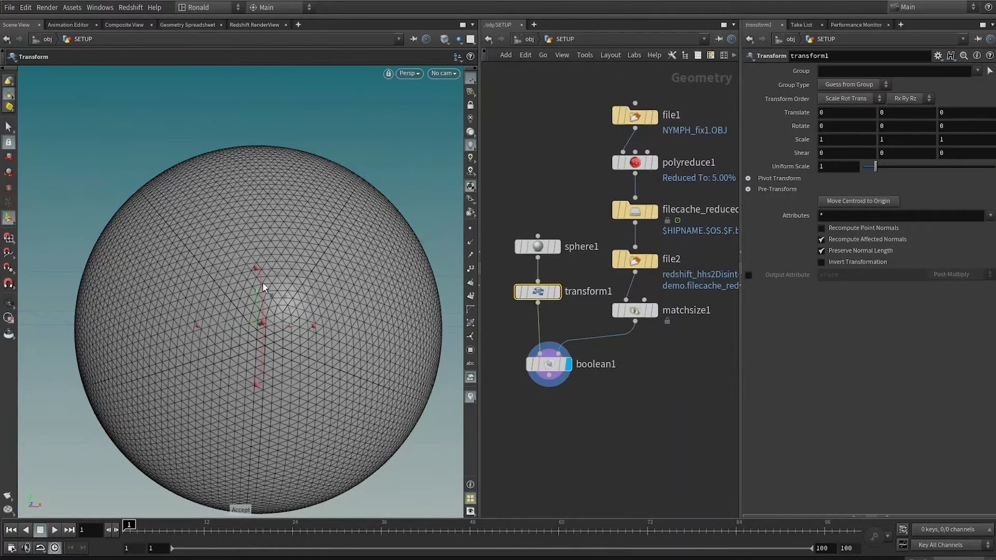
Offset the sphere with transform1 to about -0.61 in X and 0.91 in Y, using matchsize1 as a template reference.
{"action": "left_click_drag", "start_coordinate": [254, 303], "coordinate": [157, 146]}
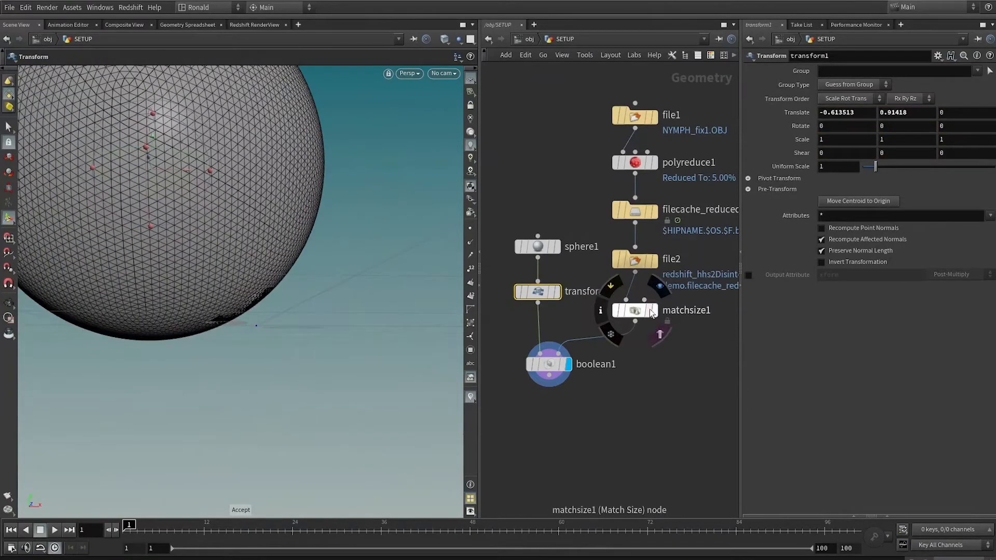
{"action": "left_click", "coordinate": [660, 334]}
{"action": "scroll", "coordinate": [309, 285], "scroll_direction": "down", "scroll_amount": 1}
{"action": "middle_click_drag", "start_coordinate": [291, 283], "coordinate": [299, 367], "text": "alt"}
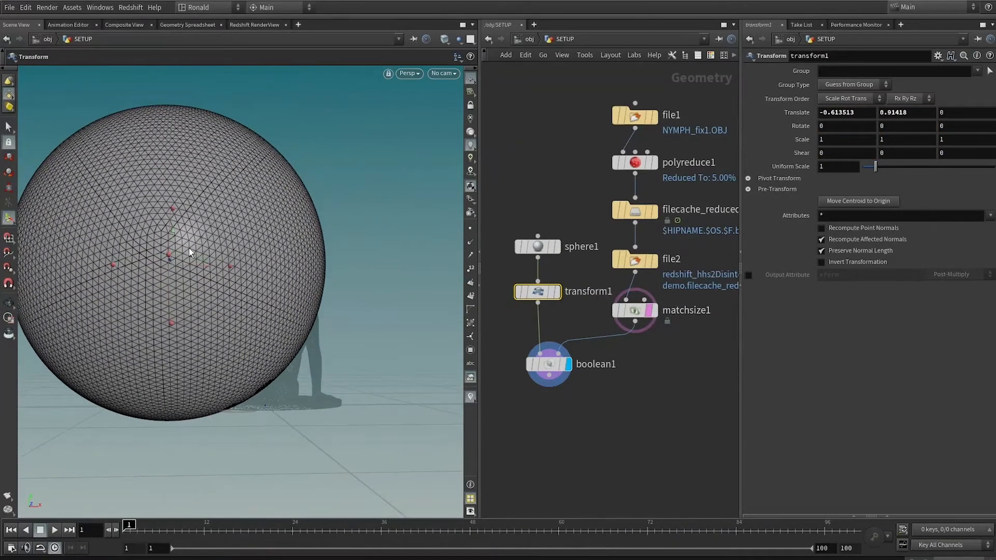
{"action": "left_click_drag", "start_coordinate": [189, 253], "coordinate": [168, 228]}
Set boolean1's Operation to Seam and turn off the template display of matchsize1.
{"action": "left_click", "coordinate": [549, 365]}
{"action": "left_click_drag", "start_coordinate": [220, 305], "coordinate": [334, 282], "text": "alt"}
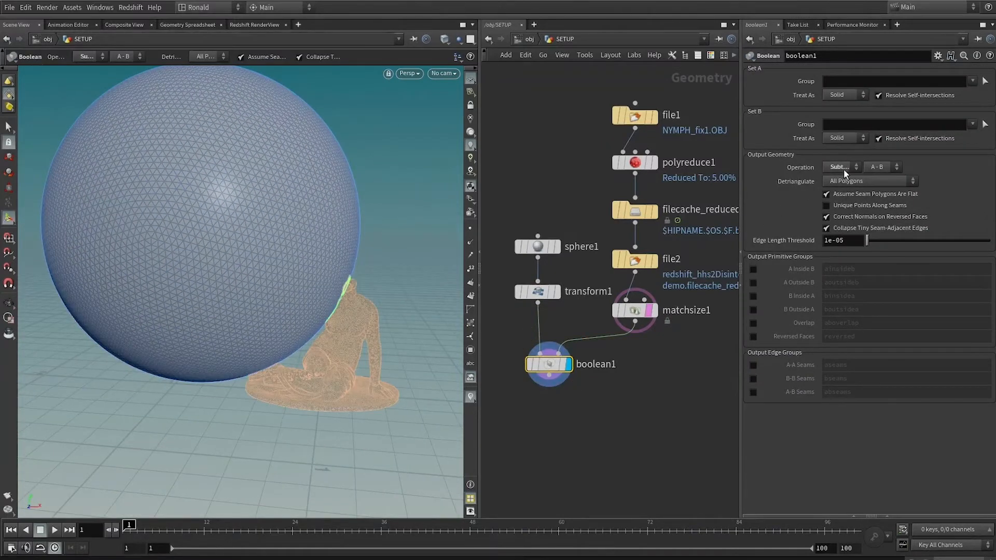
{"action": "left_click", "coordinate": [842, 167]}
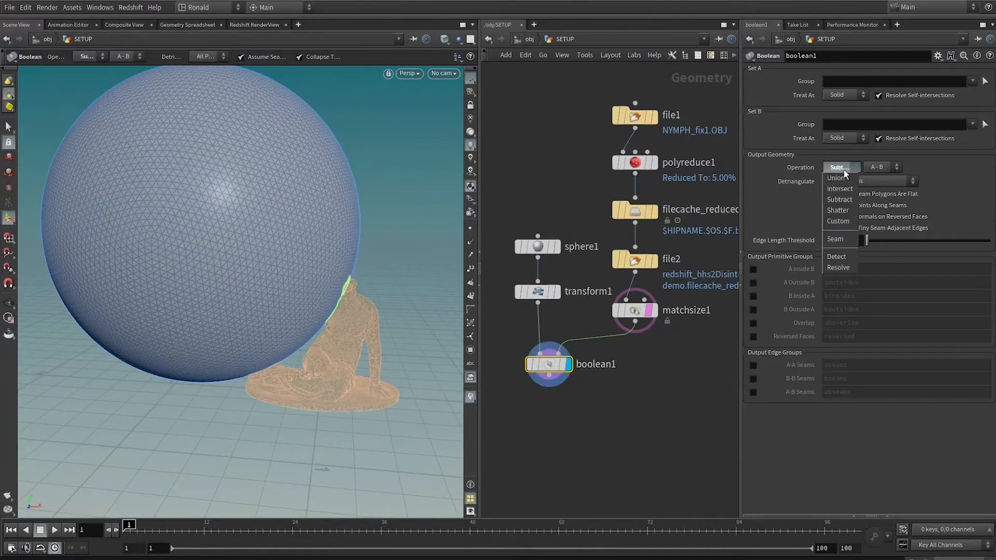
{"action": "left_click", "coordinate": [837, 238]}
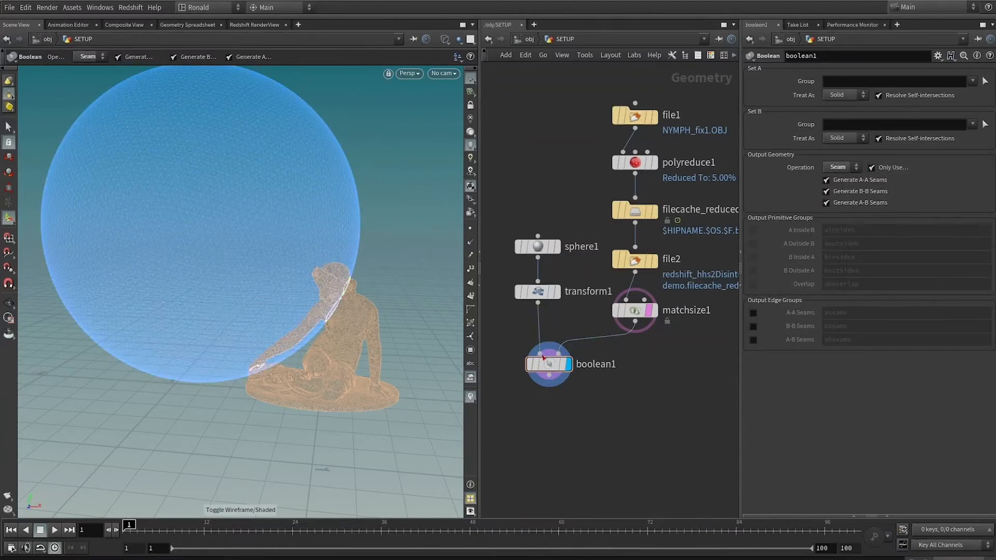
{"action": "left_click", "coordinate": [654, 311]}
{"action": "left_click", "coordinate": [570, 364]}
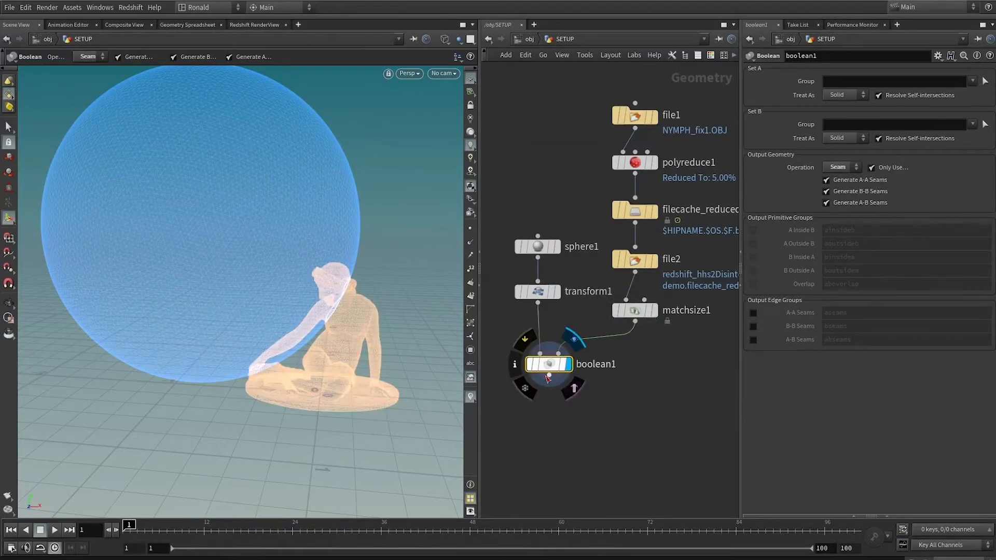
Turn off Only Use Open Curves on boolean1 and scrub the timeline to frame 33 to check the intersection surface.
{"action": "left_click_drag", "start_coordinate": [548, 376], "coordinate": [552, 414]}
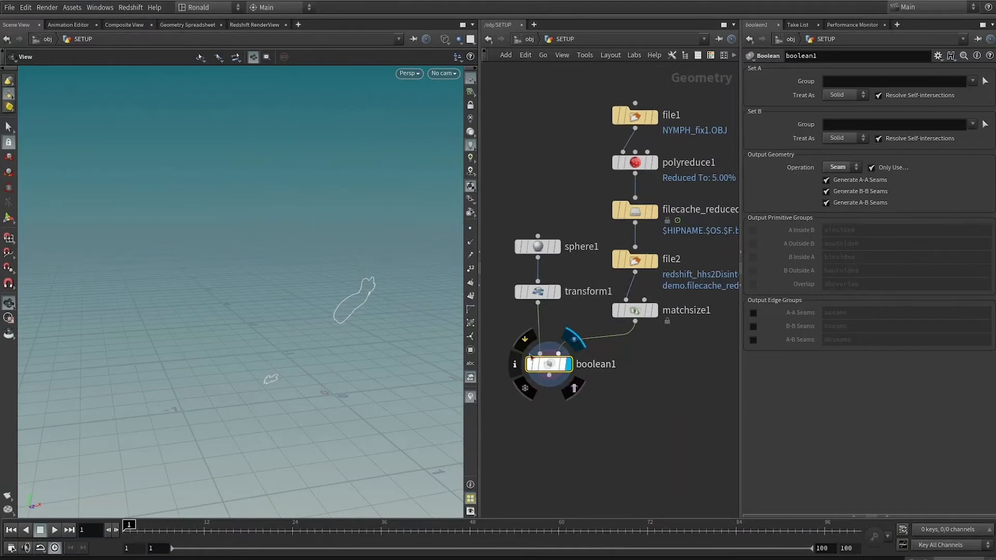
{"action": "left_click_drag", "start_coordinate": [407, 265], "coordinate": [333, 273]}
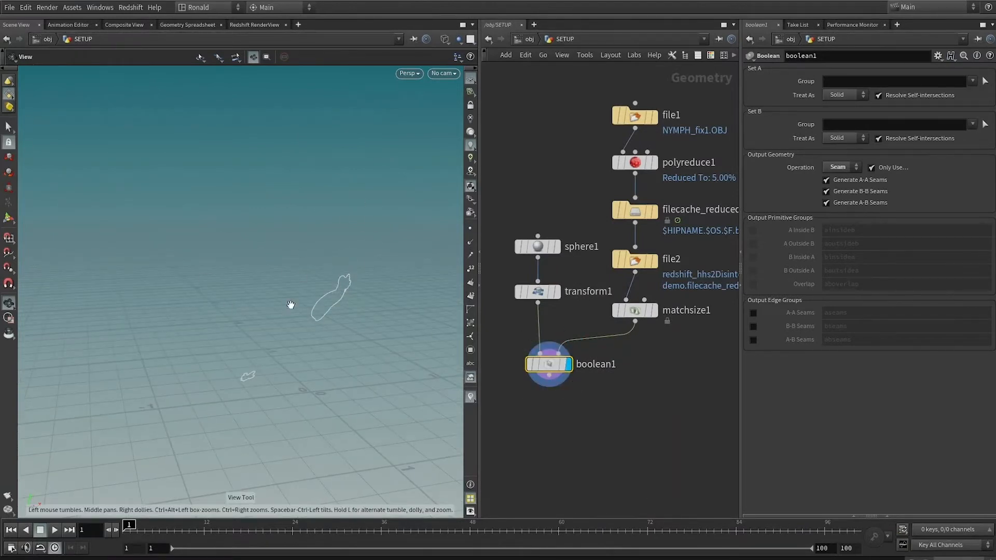
{"action": "key", "text": "f"}
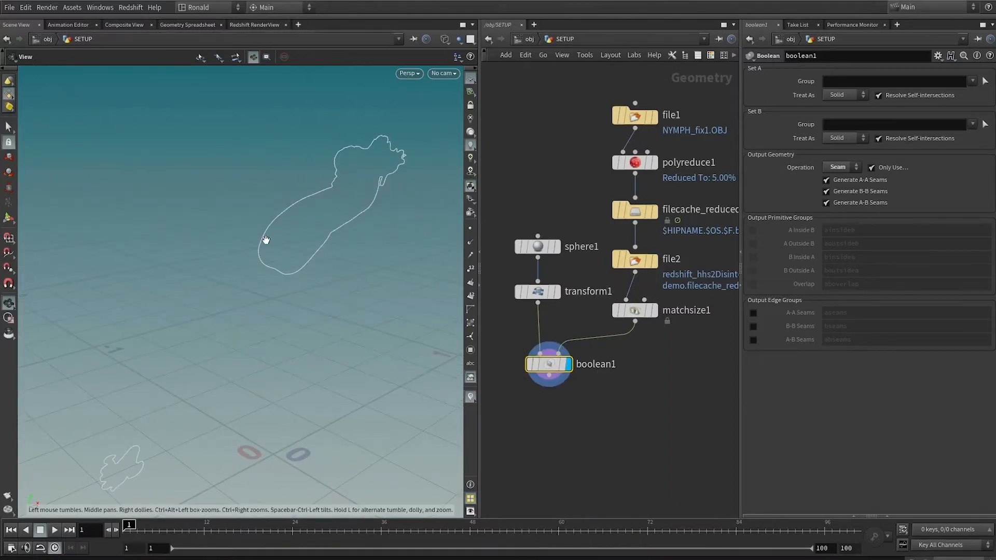
{"action": "left_click", "coordinate": [872, 168]}
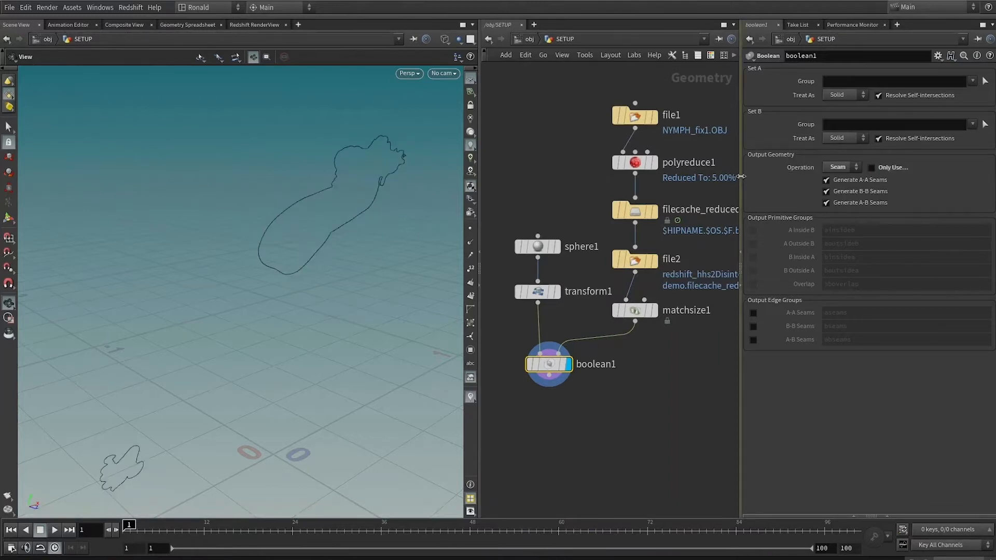
{"action": "left_click_drag", "start_coordinate": [741, 177], "coordinate": [724, 178]}
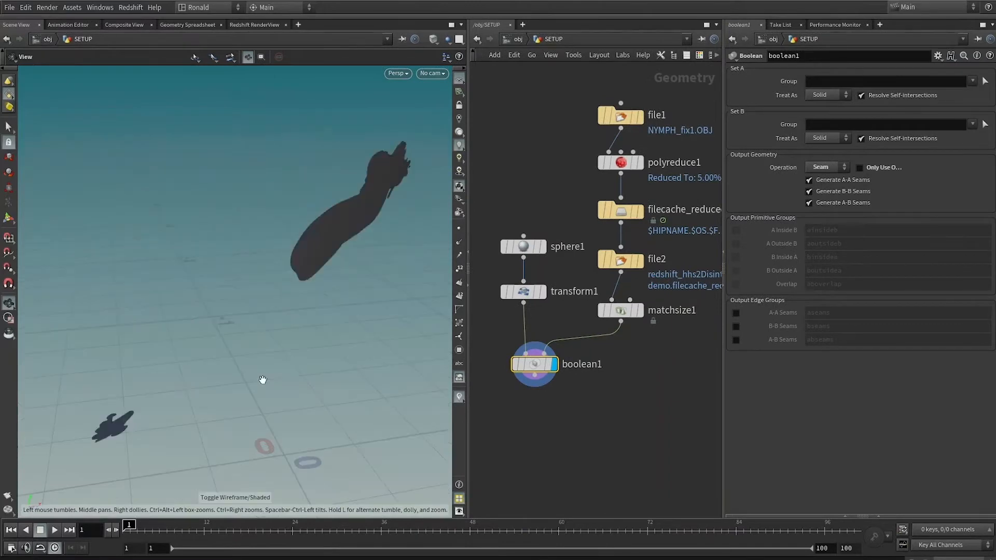
{"action": "left_click_drag", "start_coordinate": [169, 525], "coordinate": [359, 524]}
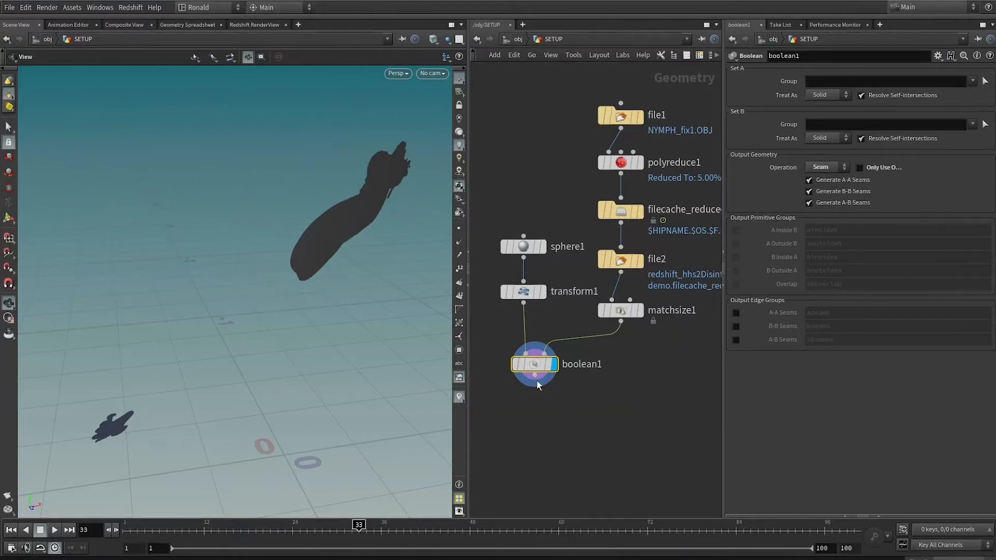
Add a POP Network below boolean1, display it and scrub the timeline to check the emitted particles.
{"action": "left_click_drag", "start_coordinate": [535, 375], "coordinate": [541, 410]}
{"action": "type", "text": "popnet"}
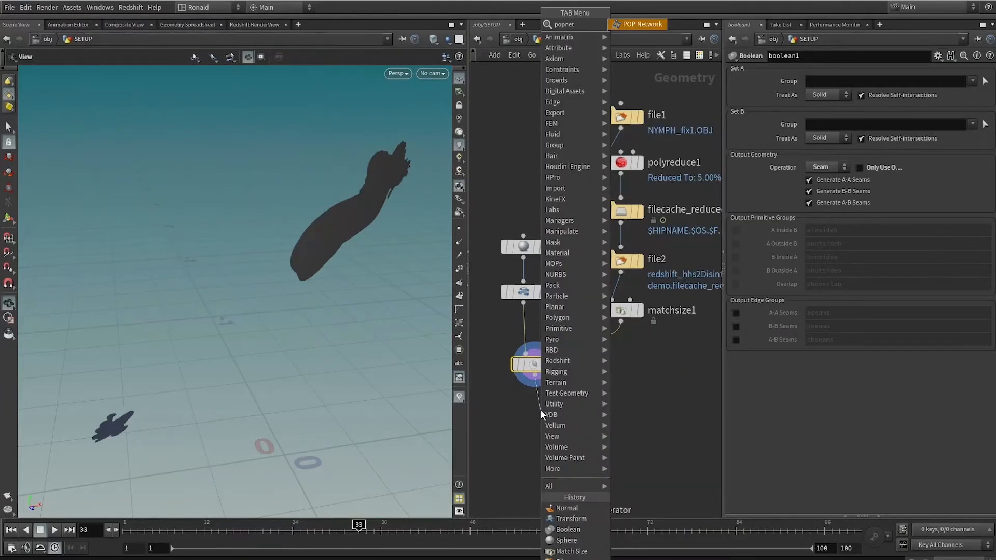
{"action": "key", "text": "Return"}
{"action": "left_click", "coordinate": [541, 410]}
{"action": "left_click", "coordinate": [561, 411]}
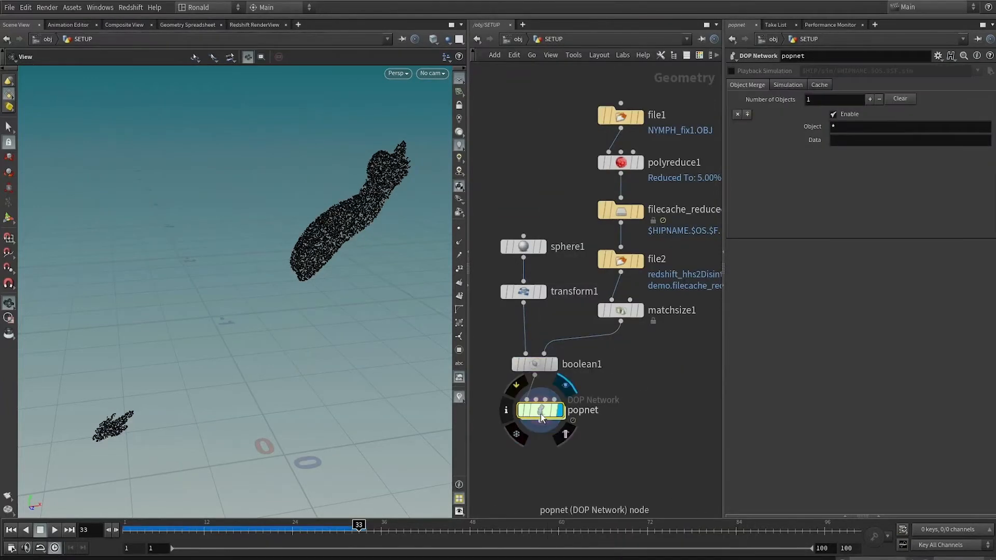
{"action": "left_click", "coordinate": [140, 532]}
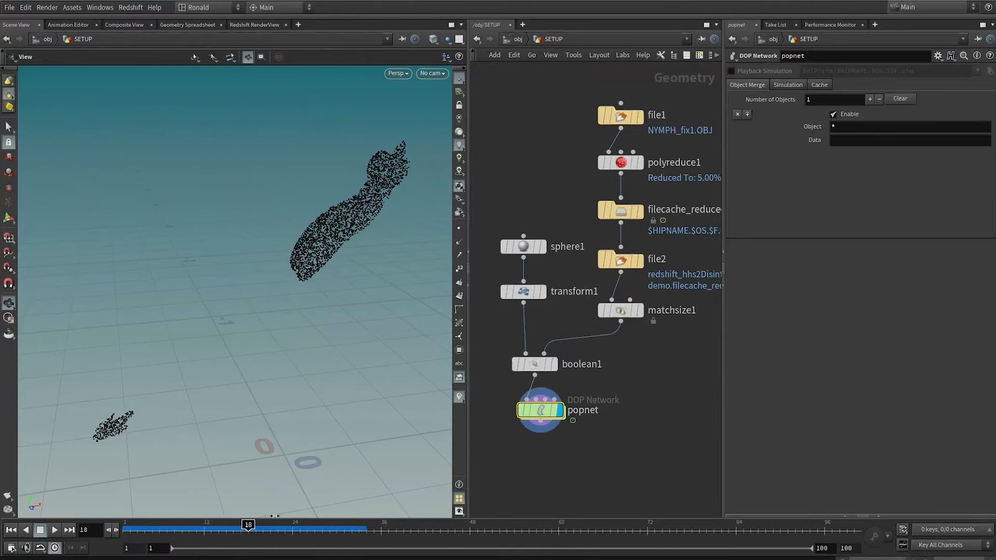
{"action": "left_click_drag", "start_coordinate": [534, 417], "coordinate": [535, 417]}
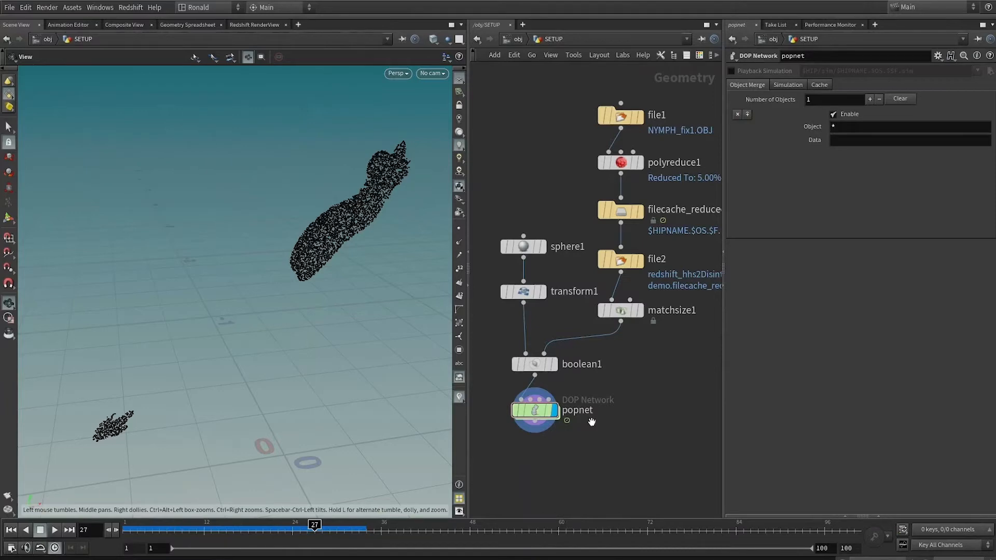
Inside popnet, insert a POP Wind node between the POP Source and the wire_pops merge.
{"action": "double_click", "coordinate": [535, 410]}
{"action": "key", "text": "Tab"}
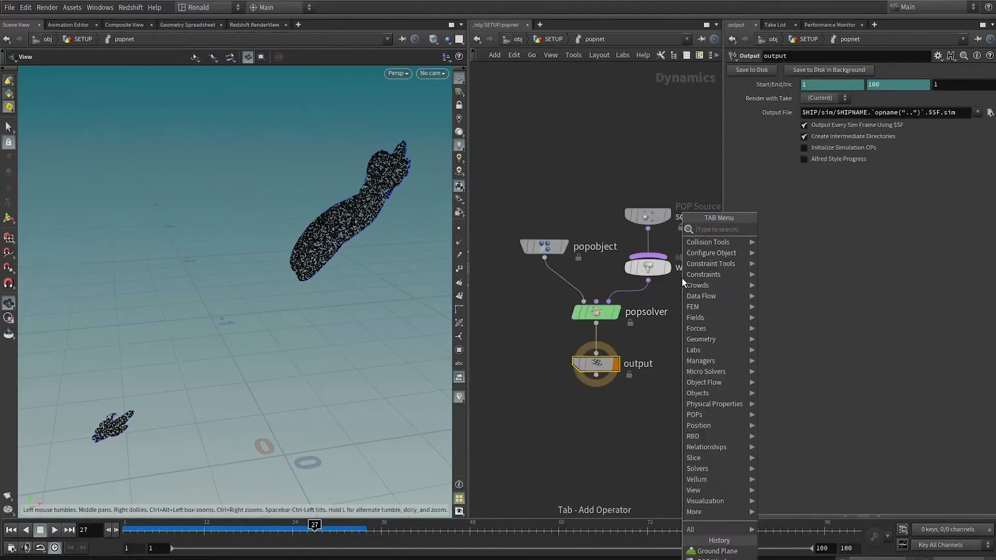
{"action": "type", "text": "wind"}
{"action": "key", "text": "Return"}
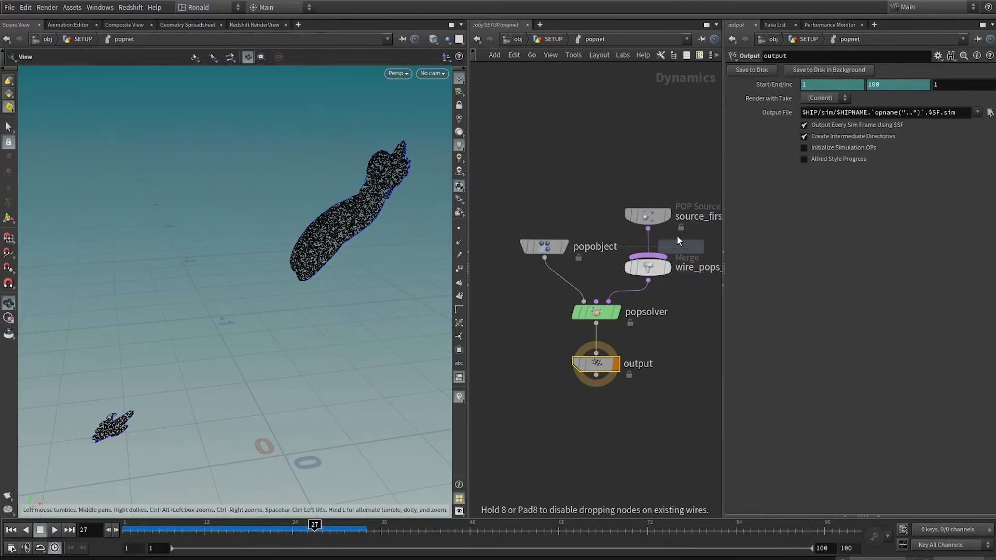
{"action": "left_click", "coordinate": [650, 241]}
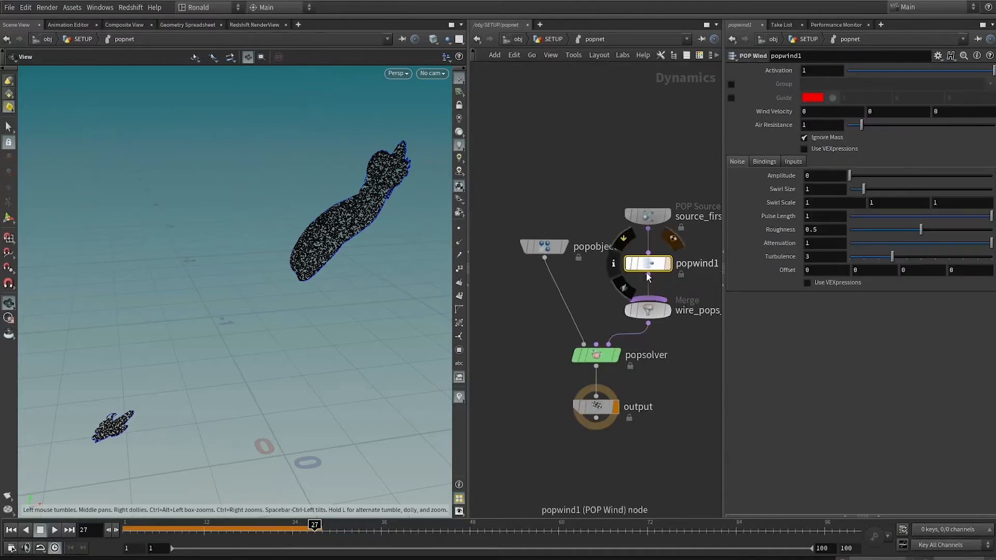
Set popwind1's noise Amplitude to 2 and its Wind Velocity X to -2.
{"action": "left_click", "coordinate": [814, 177]}
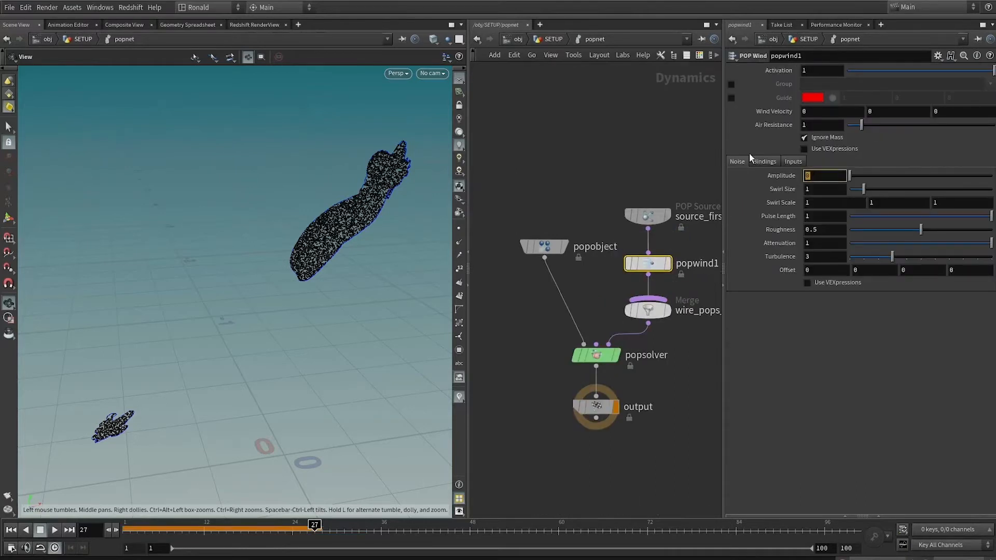
{"action": "type", "text": "2"}
{"action": "key", "text": "Return"}
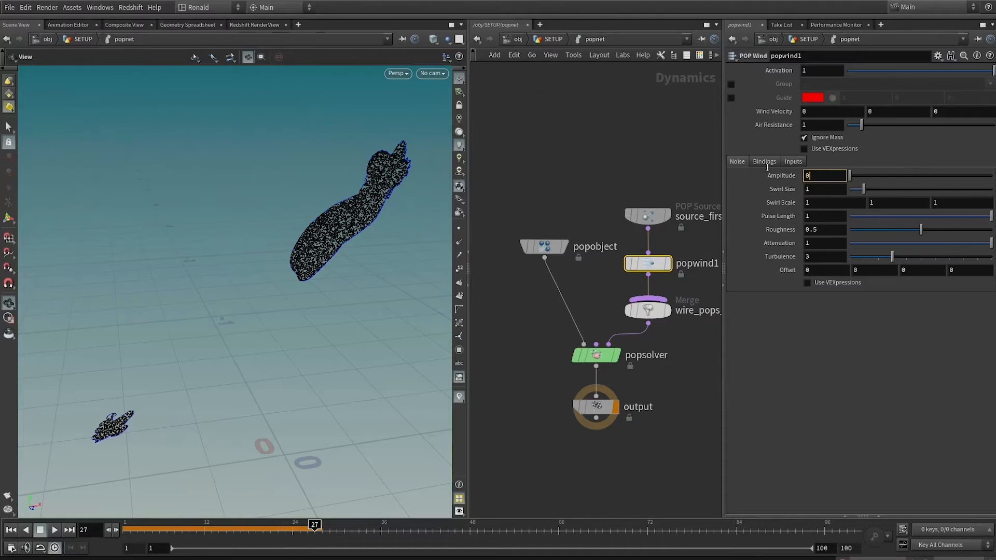
{"action": "left_click", "coordinate": [811, 112]}
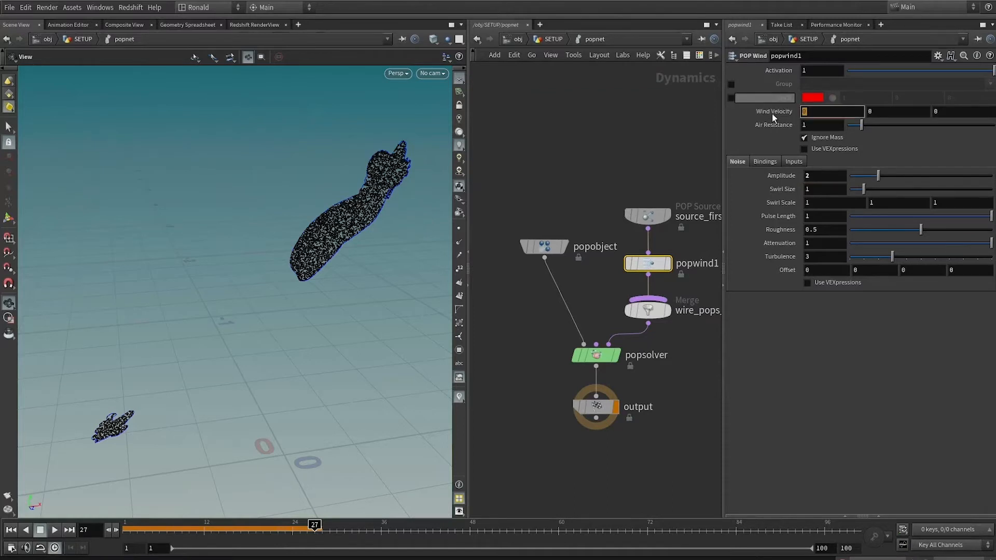
{"action": "type", "text": "-2"}
{"action": "key", "text": "Return"}
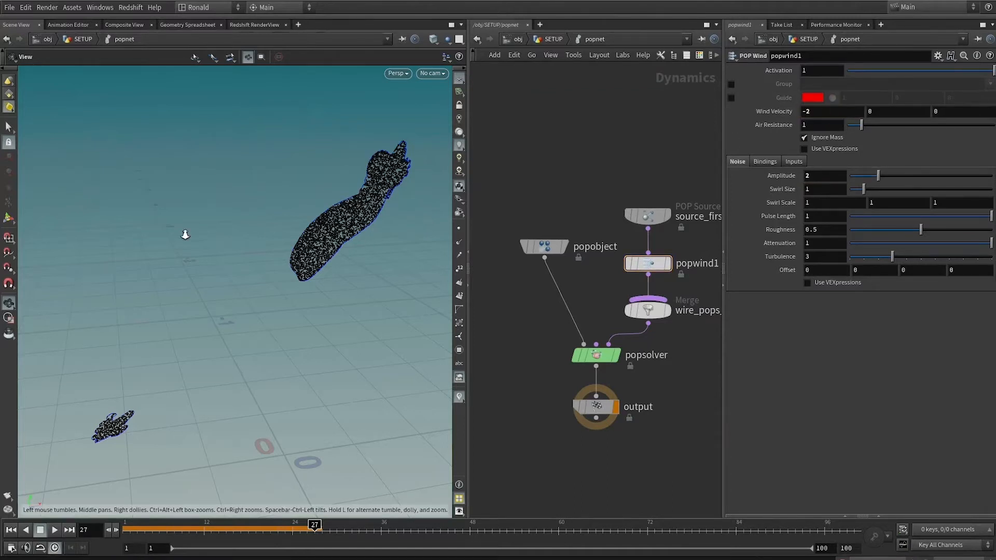
Play the particle simulation from the first frame to examine the motion caused by the wind.
{"action": "right_click_drag", "start_coordinate": [184, 234], "coordinate": [238, 262]}
{"action": "middle_click_drag", "start_coordinate": [239, 262], "coordinate": [216, 260]}
{"action": "key", "text": "ctrl+Up"}
{"action": "key", "text": "Up"}
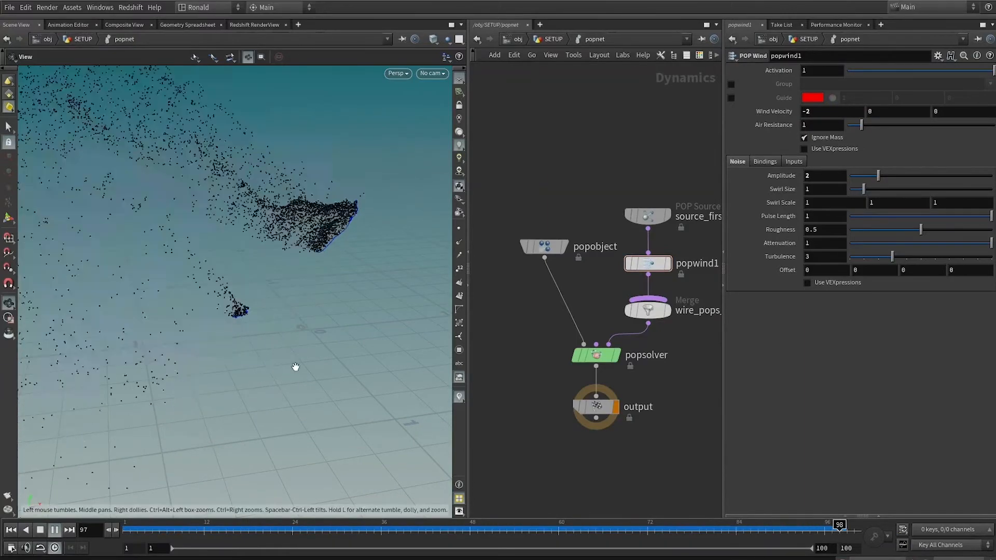
Make room above the output node in popnet and add a Ground Plane node beside popsolver.
{"action": "left_click_drag", "start_coordinate": [316, 320], "coordinate": [400, 389]}
{"action": "key", "text": "Up"}
{"action": "left_click_drag", "start_coordinate": [597, 406], "coordinate": [597, 455]}
{"action": "key", "text": "Tab"}
{"action": "type", "text": "gro"}
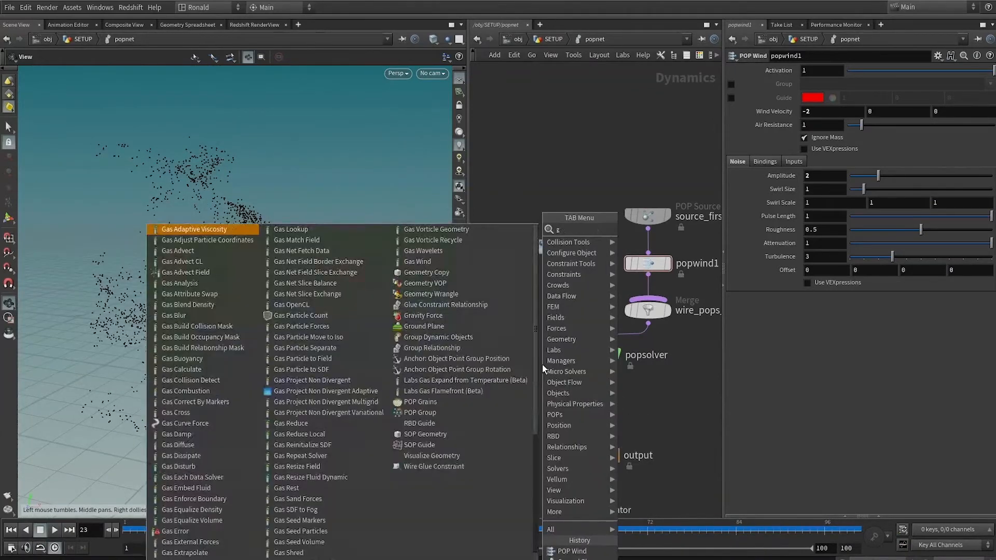
{"action": "key", "text": "Return"}
{"action": "left_click", "coordinate": [528, 369]}
Merge groundplane1 with popsolver and feed the merge into the output node, aligned directly above it.
{"action": "left_click_drag", "start_coordinate": [529, 322], "coordinate": [533, 411]}
{"action": "left_click", "coordinate": [590, 359], "text": "shift"}
{"action": "mouse_move", "coordinate": [525, 383]}
{"action": "left_click", "coordinate": [532, 421]}
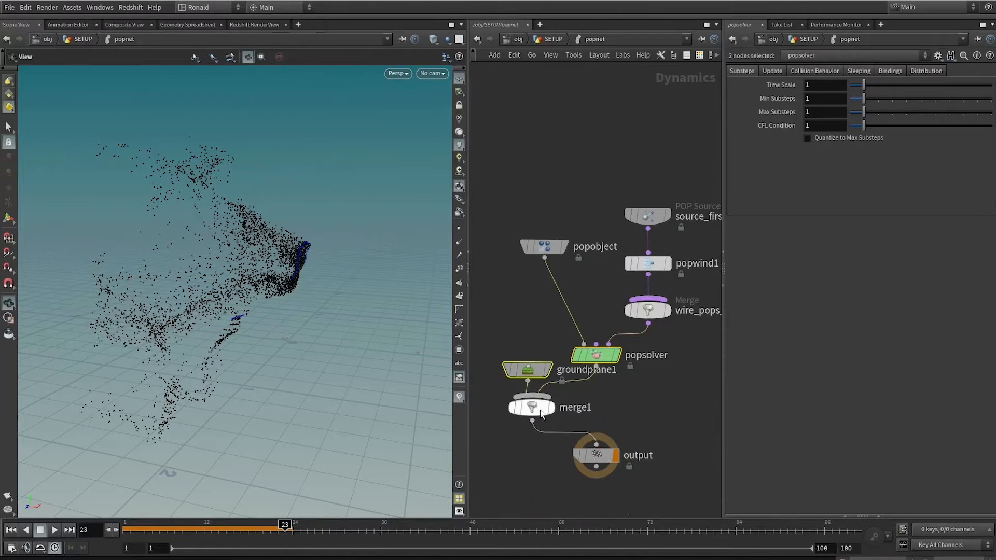
{"action": "left_click_drag", "start_coordinate": [548, 410], "coordinate": [614, 421]}
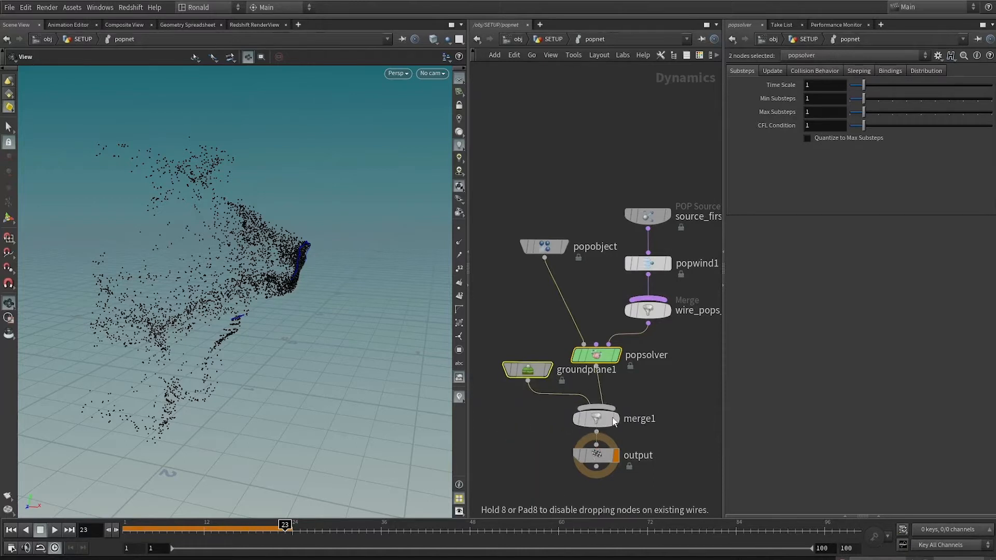
Play the simulation, return to the SETUP level and examine how the particles behave against the ground plane.
{"action": "left_click", "coordinate": [26, 531]}
{"action": "key", "text": "Up"}
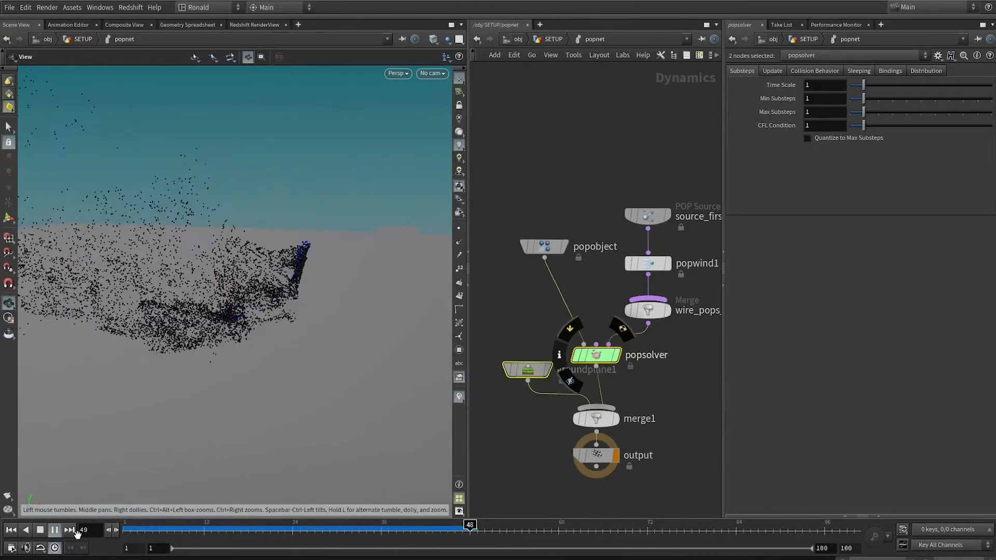
{"action": "left_click", "coordinate": [40, 531]}
{"action": "key", "text": "u"}
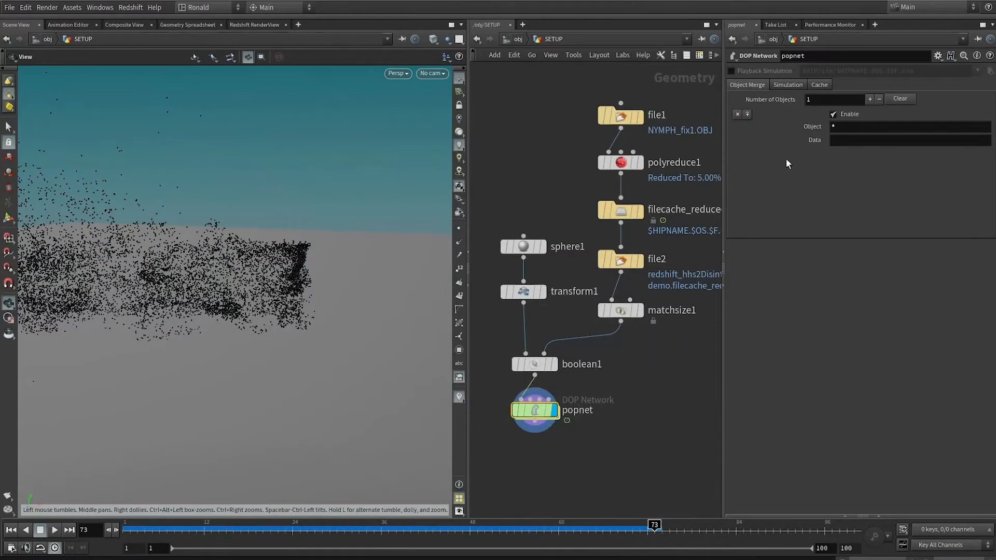
{"action": "left_click_drag", "start_coordinate": [317, 250], "coordinate": [359, 244]}
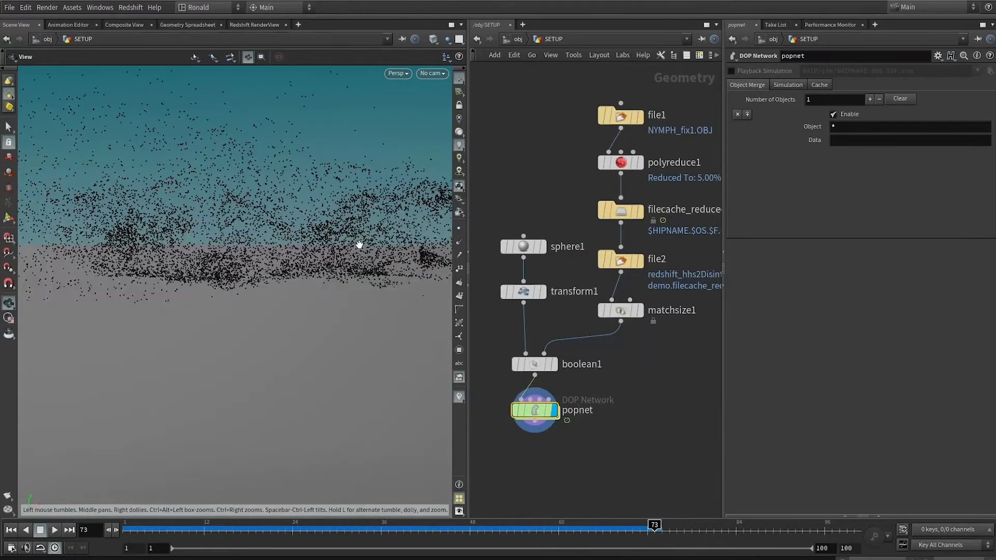
{"action": "key", "text": "f"}
{"action": "right_click_drag", "start_coordinate": [283, 278], "coordinate": [457, 255]}
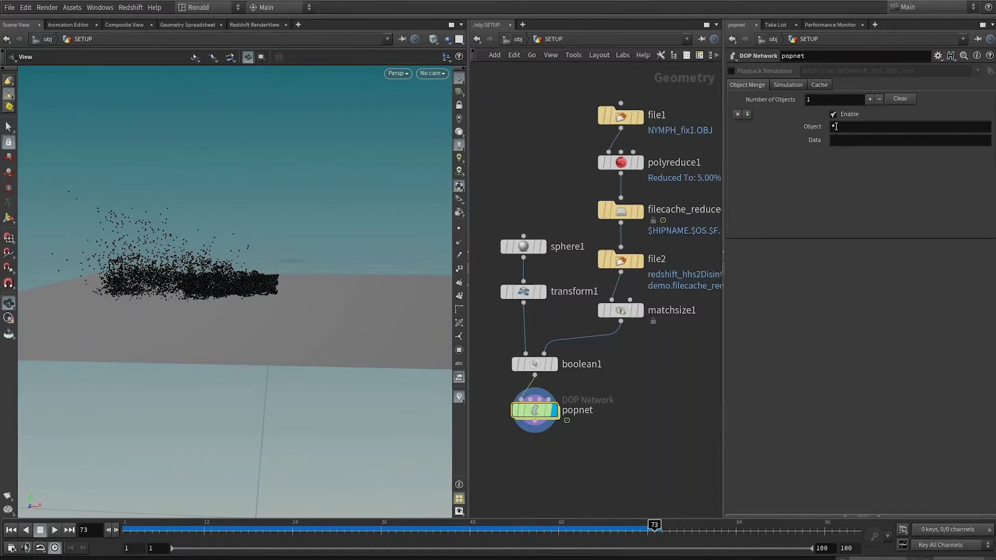
{"action": "left_click_drag", "start_coordinate": [338, 254], "coordinate": [339, 262]}
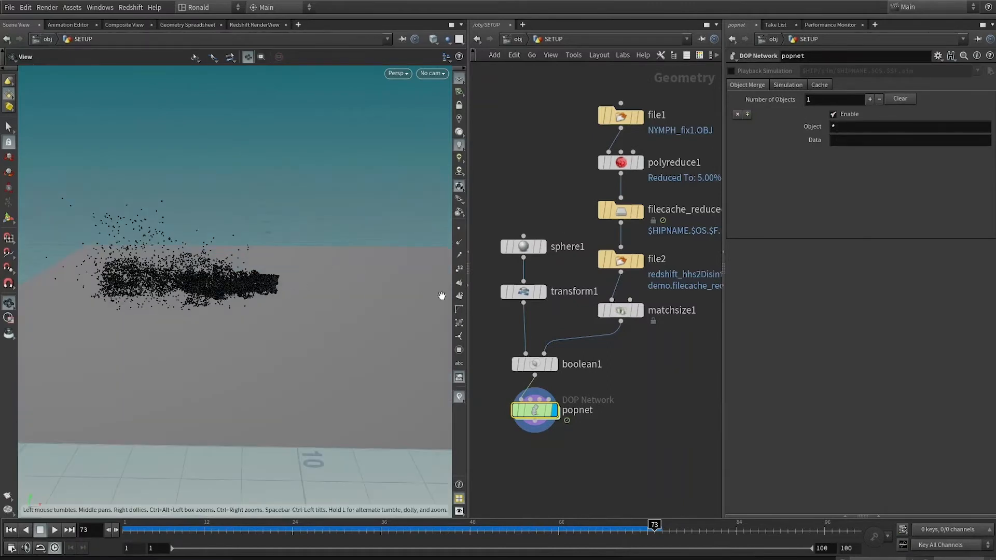
Copy the POP Object node's name inside popnet and set the DOP Network's Object filter to popobject.
{"action": "double_click", "coordinate": [538, 414]}
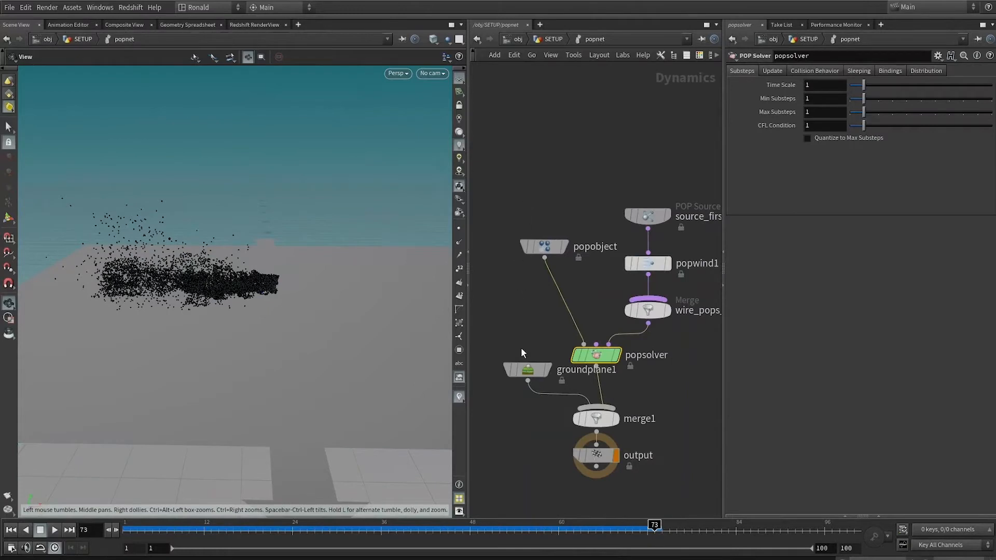
{"action": "left_click", "coordinate": [528, 370]}
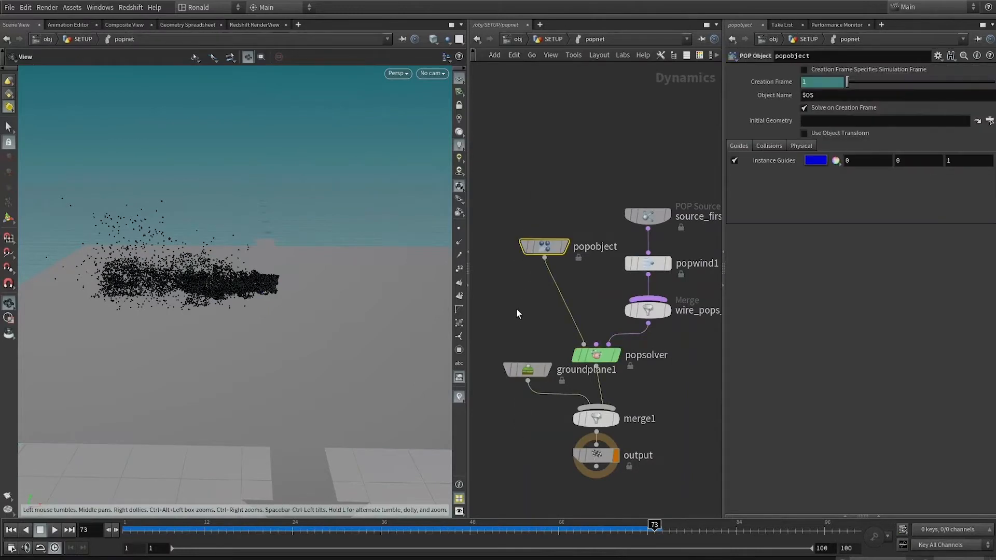
{"action": "key", "text": "u"}
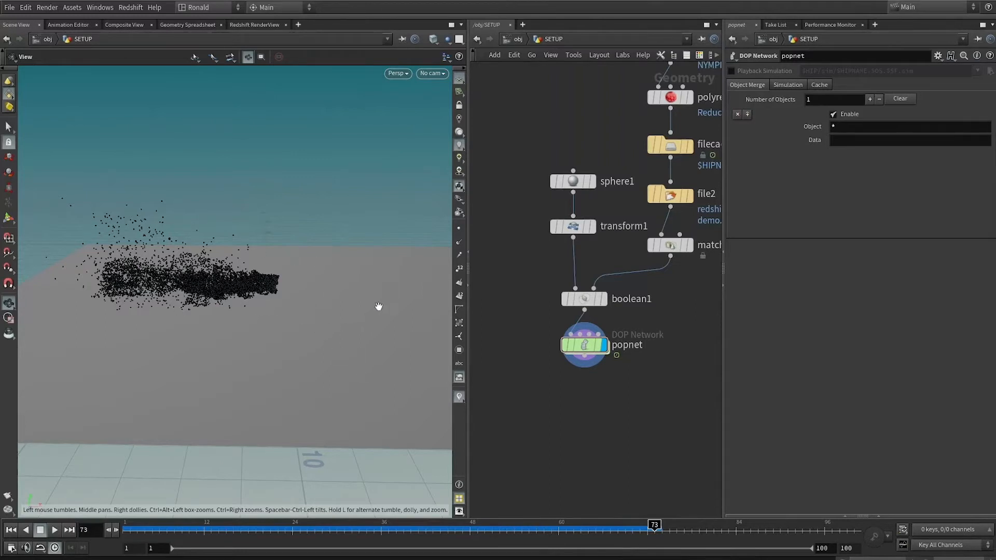
{"action": "left_click_drag", "start_coordinate": [347, 358], "coordinate": [246, 237]}
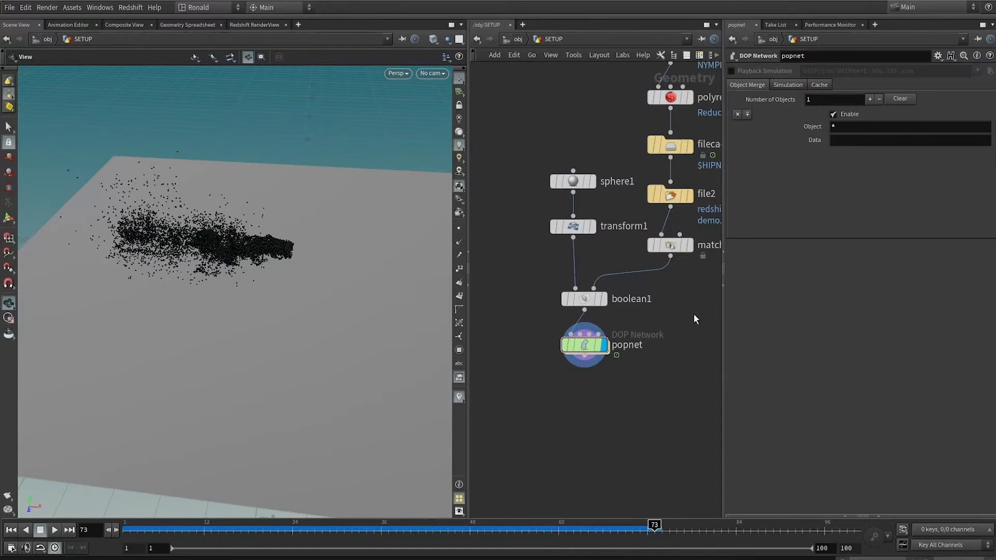
{"action": "double_click", "coordinate": [594, 346]}
{"action": "double_click", "coordinate": [597, 247]}
{"action": "key", "text": "ctrl+c"}
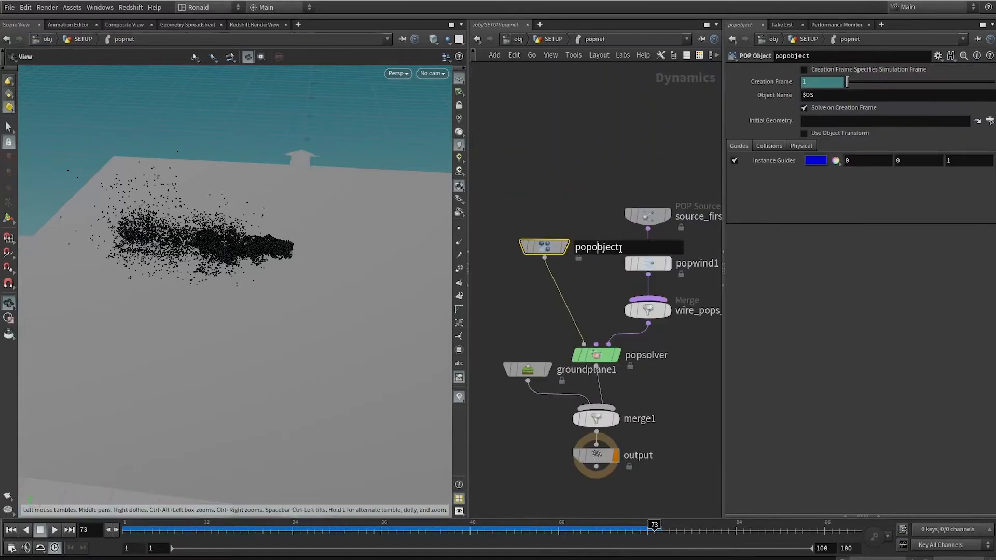
{"action": "key", "text": "Return"}
{"action": "key", "text": "u"}
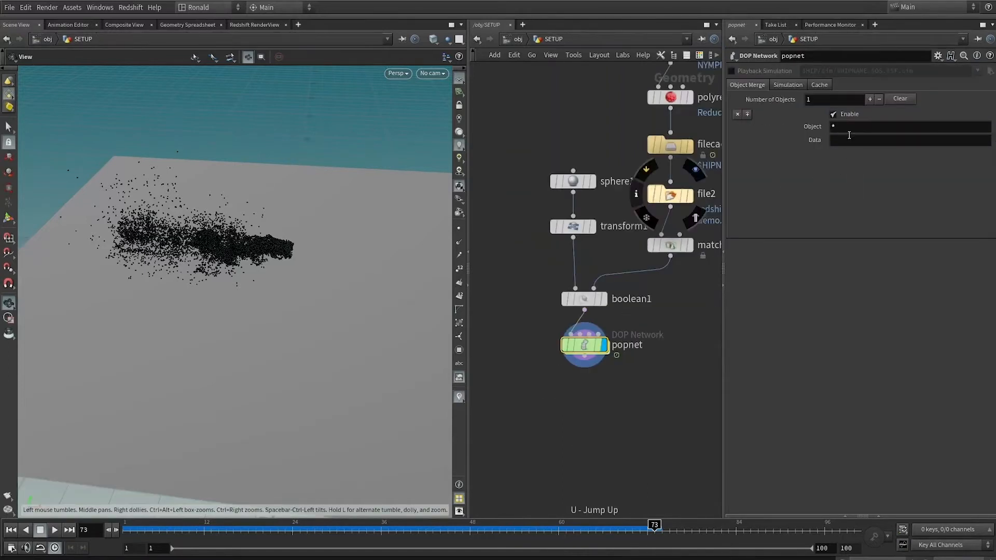
{"action": "double_click", "coordinate": [834, 126]}
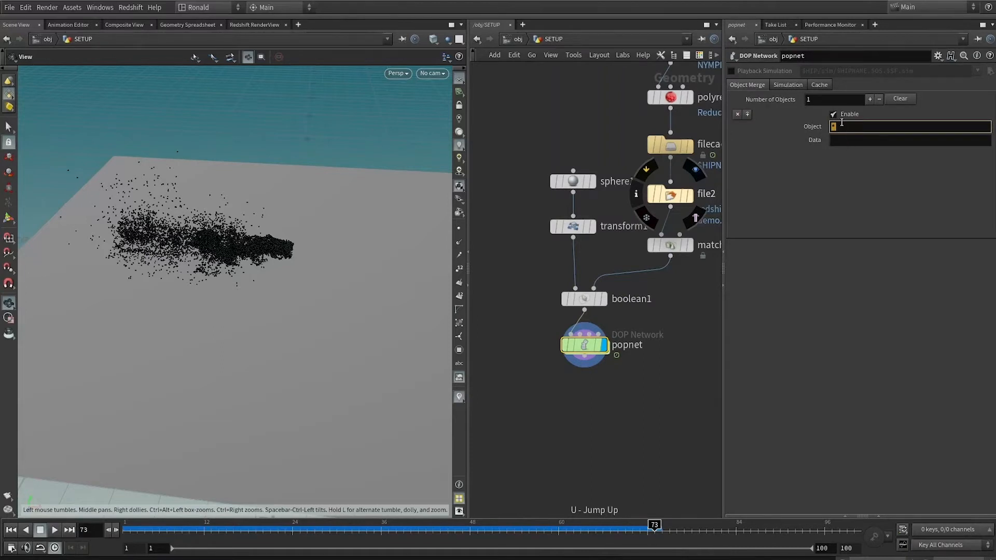
{"action": "key", "text": "ctrl+v"}
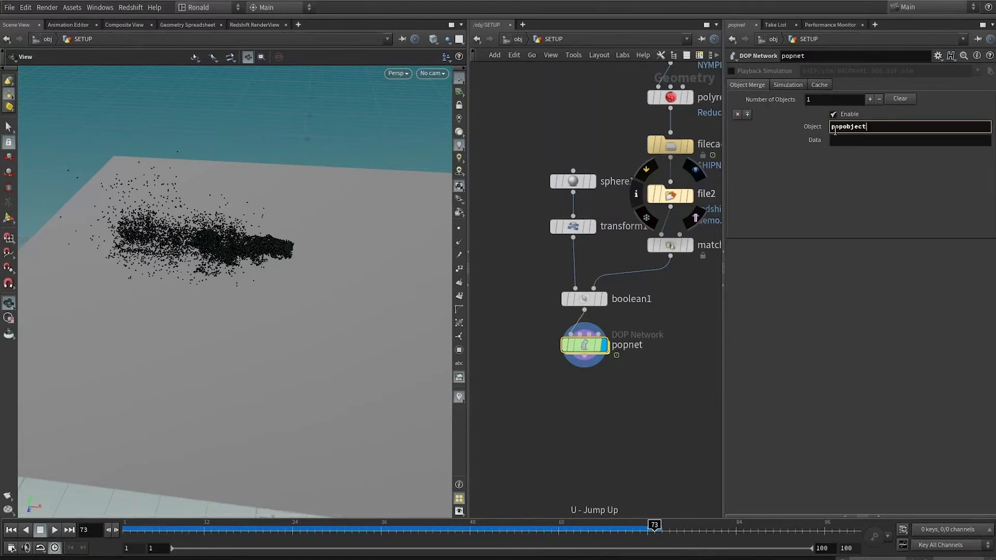
{"action": "key", "text": "Return"}
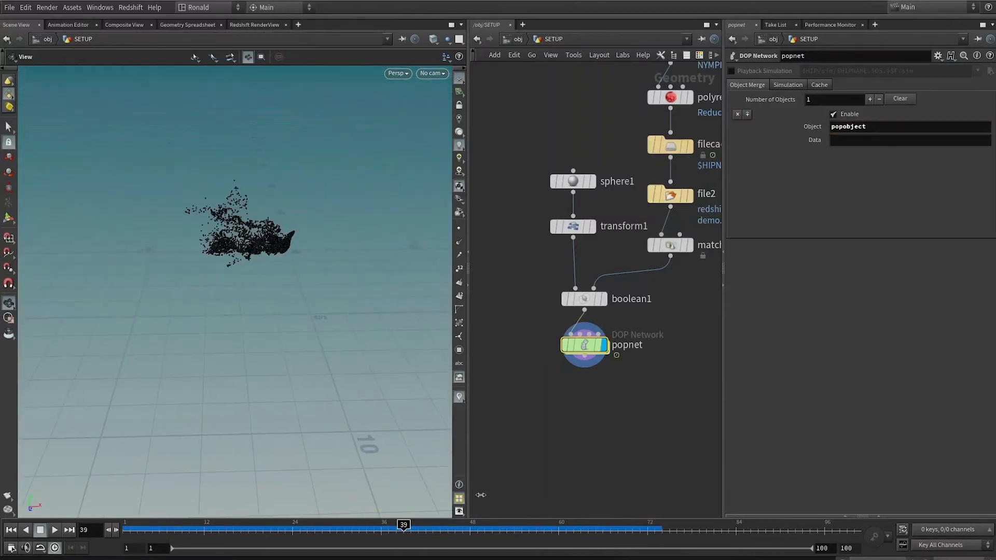
Duplicate boolean1 with the same transform1 and matchsize1 inputs, display the copy and set its Operation to Subtract.
{"action": "middle_click_drag", "start_coordinate": [685, 350], "coordinate": [609, 333]}
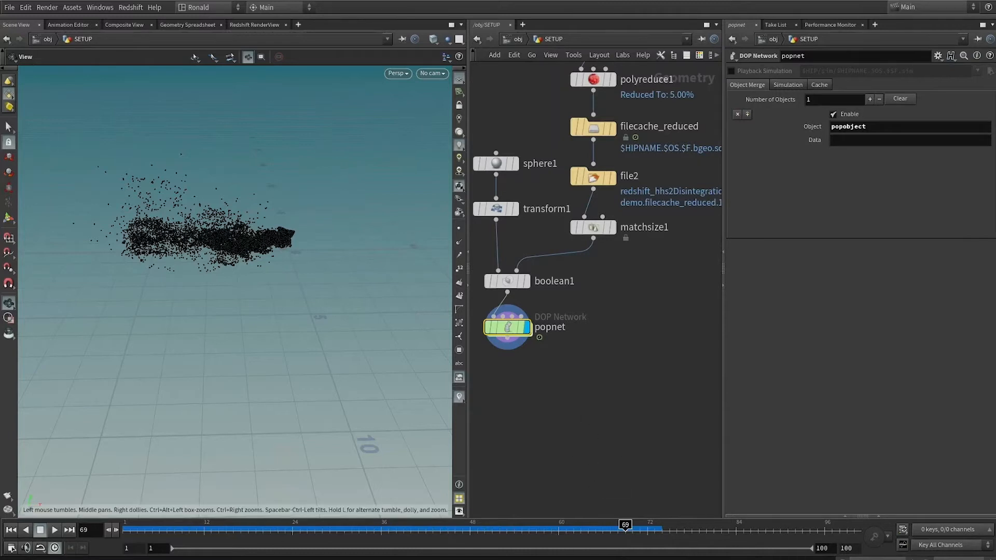
{"action": "left_click", "coordinate": [522, 284]}
{"action": "key", "text": "ctrl+c"}
{"action": "key", "text": "ctrl+v"}
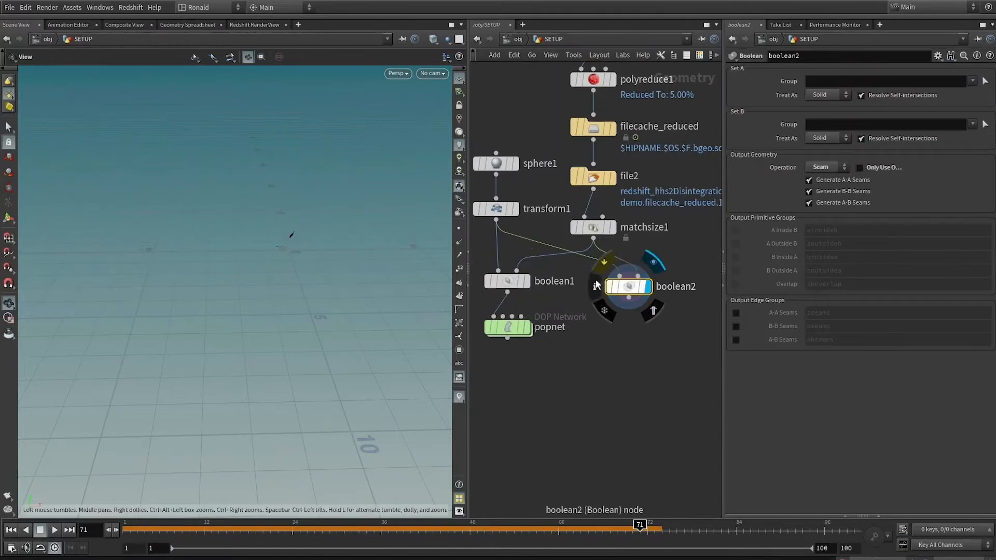
{"action": "left_click", "coordinate": [831, 168]}
{"action": "left_click", "coordinate": [823, 200]}
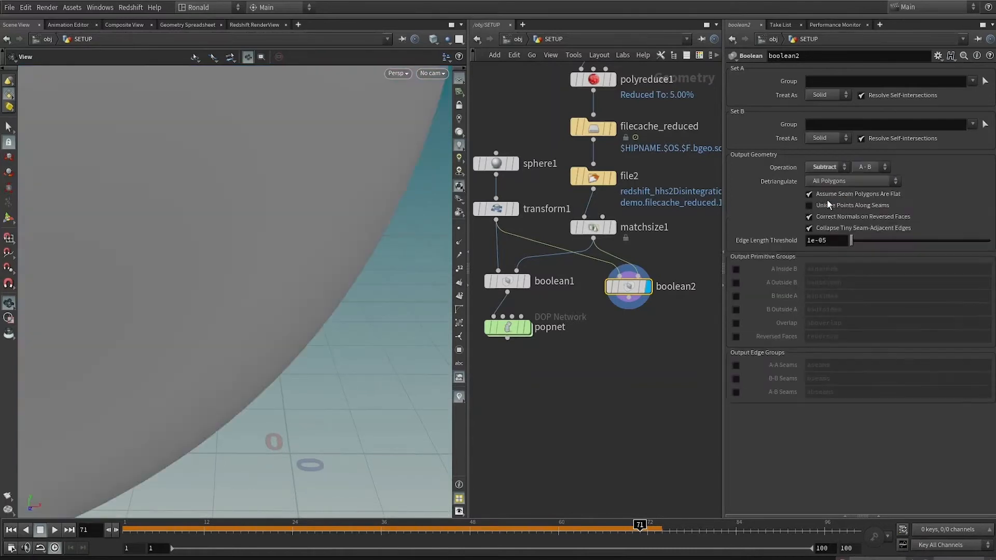
{"action": "key", "text": "f"}
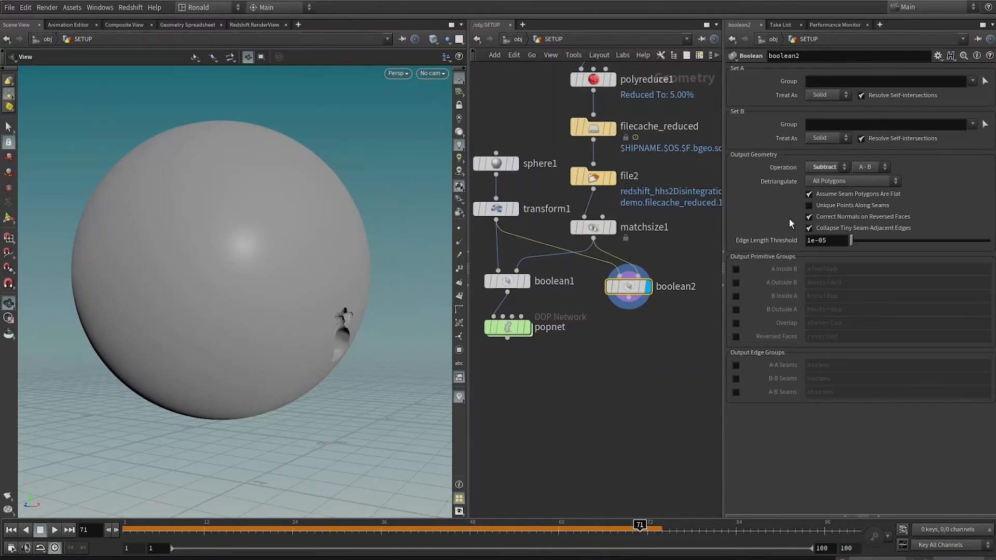
Set boolean2's subtraction direction to B - A and inspect the cut on the sculpture.
{"action": "left_click", "coordinate": [870, 165]}
{"action": "left_click", "coordinate": [864, 192]}
{"action": "left_click_drag", "start_coordinate": [317, 400], "coordinate": [343, 312]}
{"action": "scroll", "coordinate": [507, 293], "scroll_direction": "up", "scroll_amount": 1}
{"action": "middle_click_drag", "start_coordinate": [507, 292], "coordinate": [585, 401]}
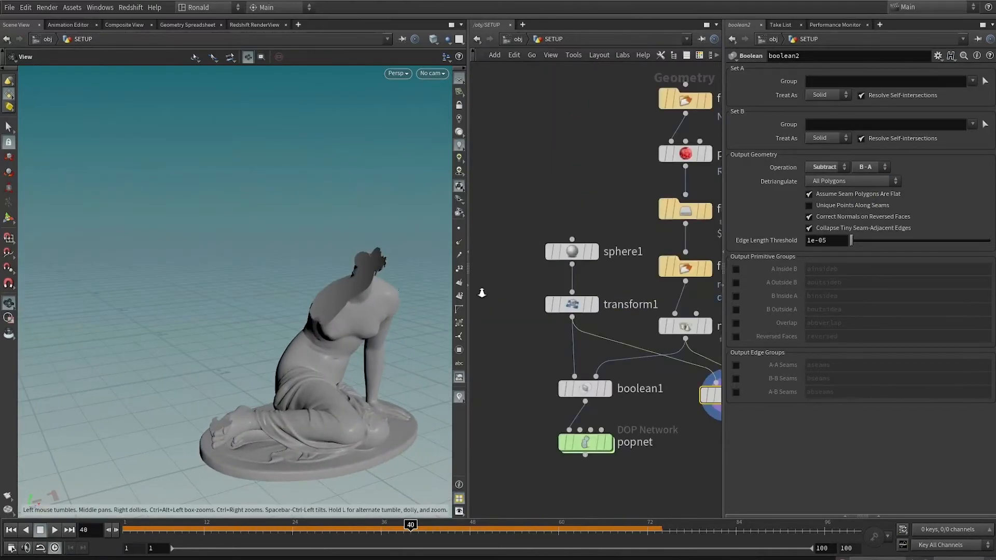
{"action": "right_click_drag", "start_coordinate": [340, 290], "coordinate": [354, 353]}
{"action": "left_click_drag", "start_coordinate": [355, 352], "coordinate": [365, 340]}
{"action": "right_click_drag", "start_coordinate": [365, 341], "coordinate": [229, 333]}
Insert a Mountain node between transform1 and boolean1, and display boolean1 to check the seam.
{"action": "key", "text": "Tab"}
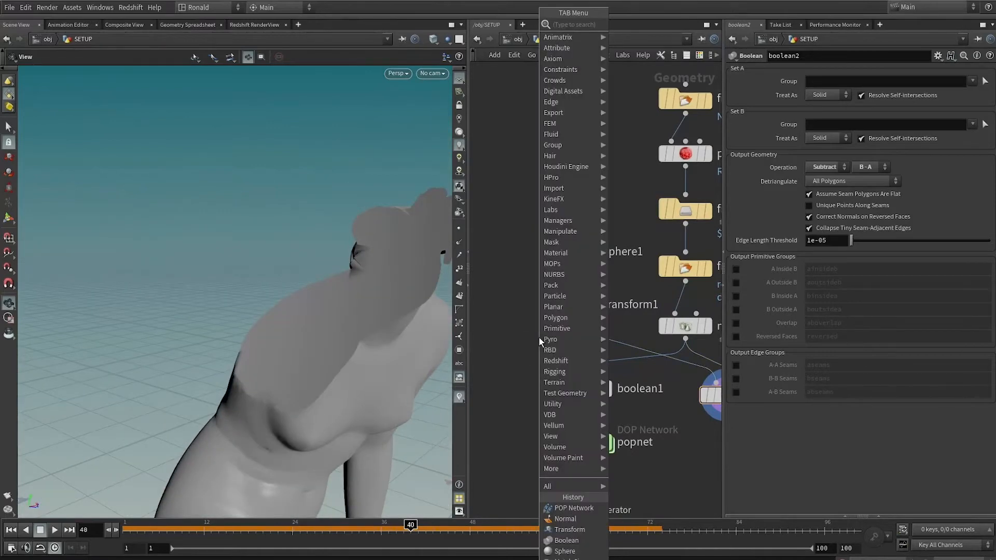
{"action": "type", "text": "mou"}
{"action": "key", "text": "Return"}
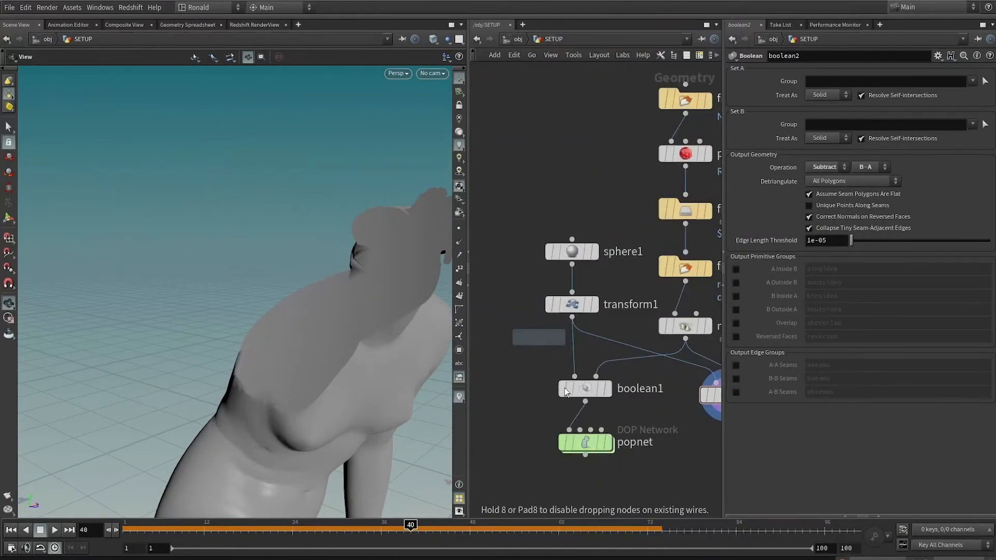
{"action": "left_click", "coordinate": [574, 348]}
{"action": "left_click_drag", "start_coordinate": [574, 348], "coordinate": [592, 357]}
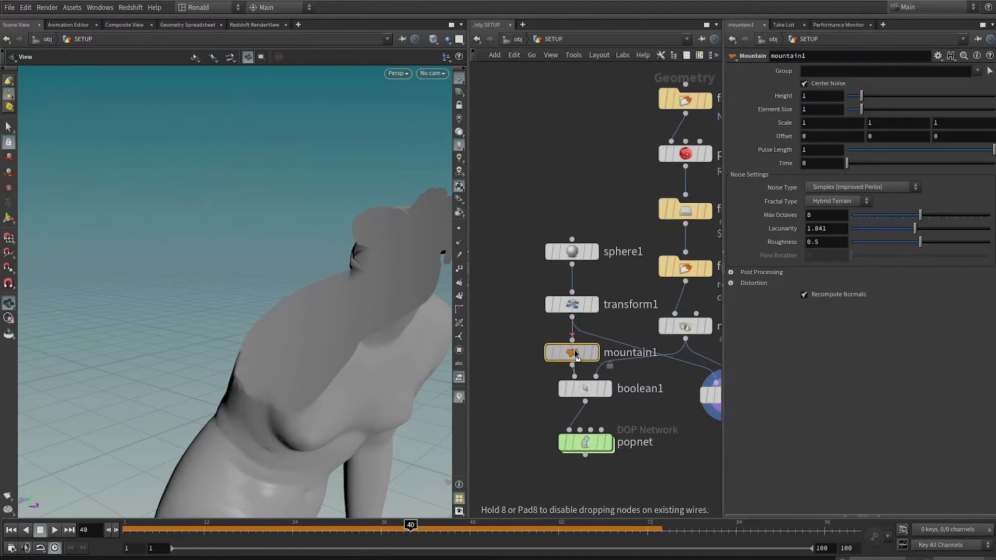
{"action": "left_click", "coordinate": [595, 357]}
{"action": "left_click", "coordinate": [608, 410]}
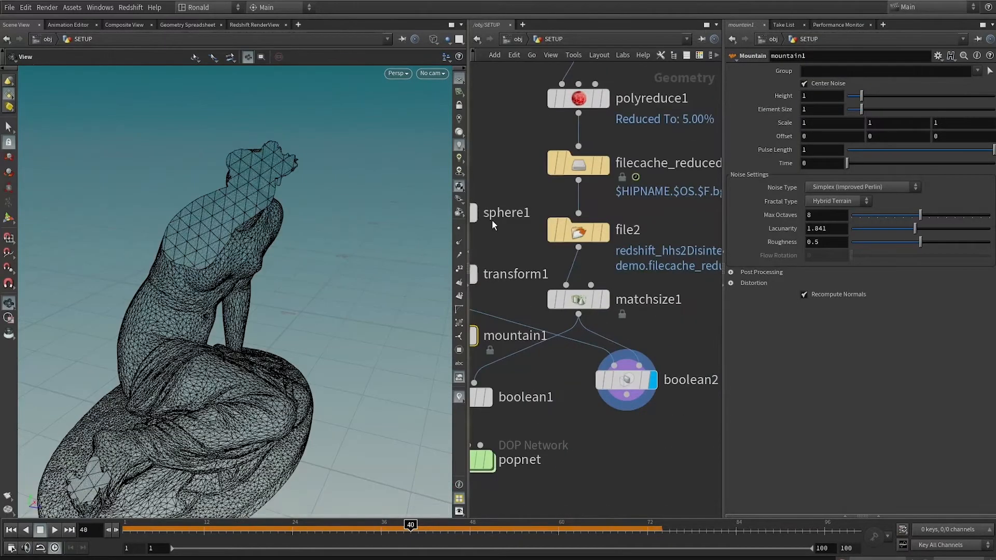
Set sphere1's Frequency to 64 and connect mountain1 to boolean2's first input.
{"action": "middle_click_drag", "start_coordinate": [531, 255], "coordinate": [612, 275]}
{"action": "left_click_drag", "start_coordinate": [588, 186], "coordinate": [514, 240]}
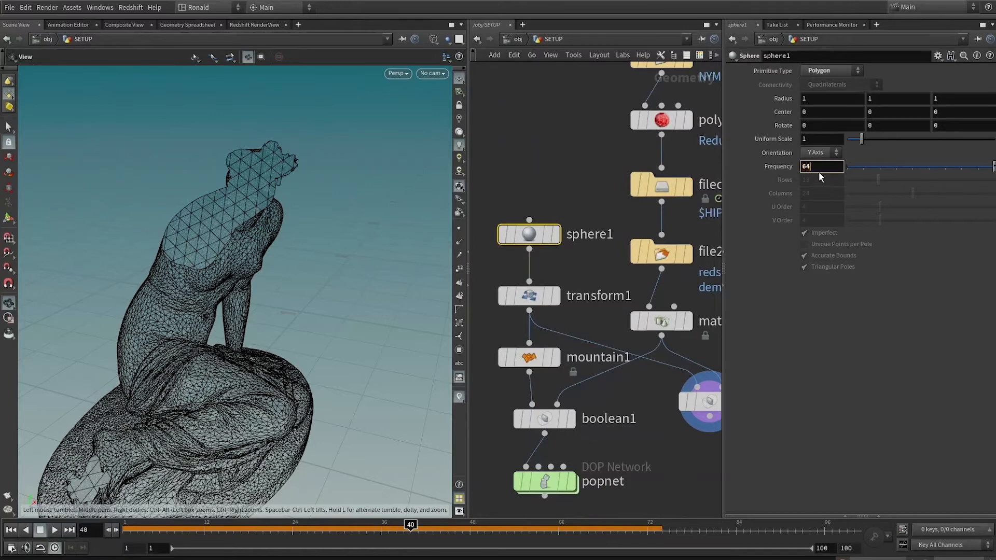
{"action": "mouse_move", "coordinate": [560, 360]}
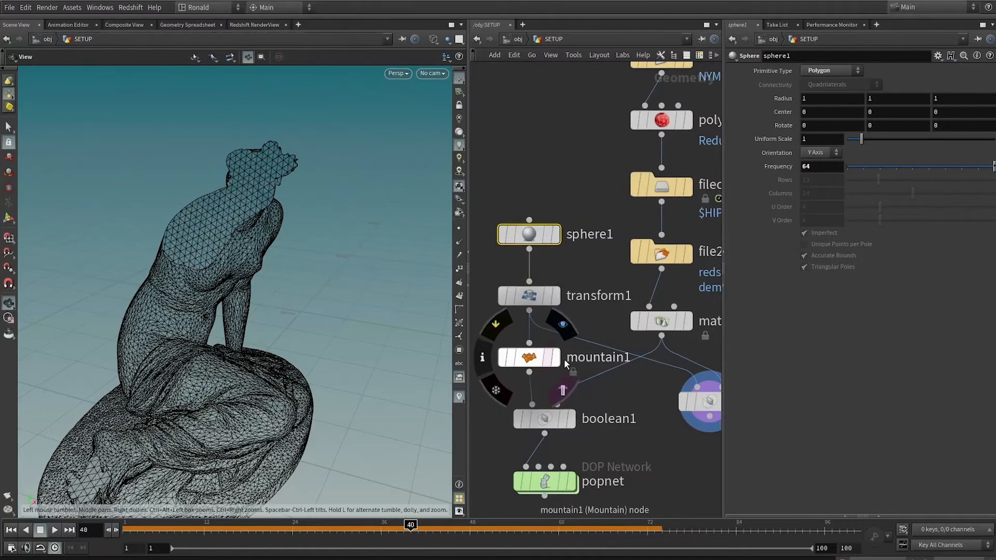
{"action": "left_click_drag", "start_coordinate": [530, 372], "coordinate": [674, 382]}
{"action": "left_click_drag", "start_coordinate": [222, 283], "coordinate": [174, 239]}
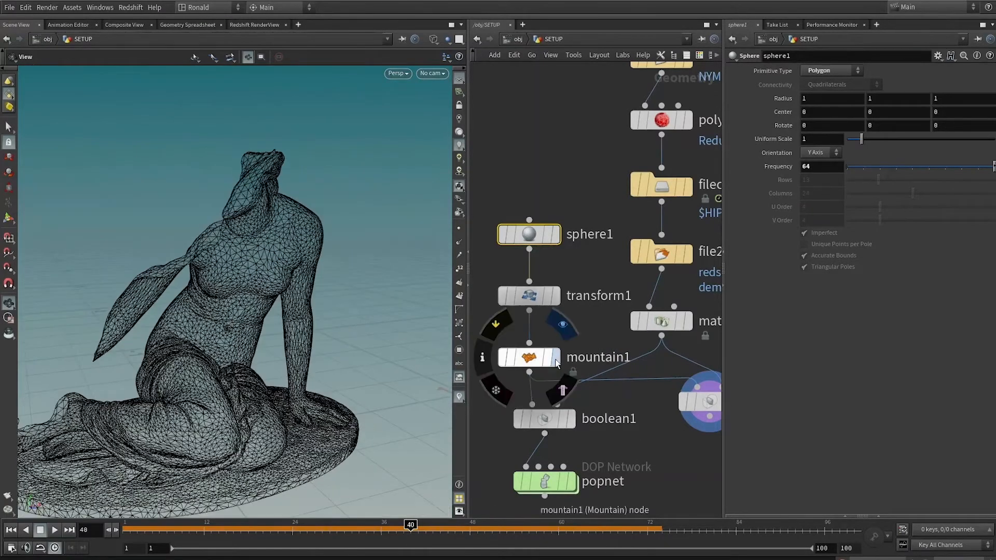
Display mountain1 in shaded mode and set its Height to 0.59 and Element Size to 0.5.
{"action": "left_click", "coordinate": [557, 358]}
{"action": "left_click", "coordinate": [525, 358]}
{"action": "mouse_move", "coordinate": [88, 228]}
{"action": "right_mouse_down"}
{"action": "mouse_move", "coordinate": [39, 222]}
{"action": "mouse_move", "coordinate": [103, 217]}
{"action": "right_mouse_up"}
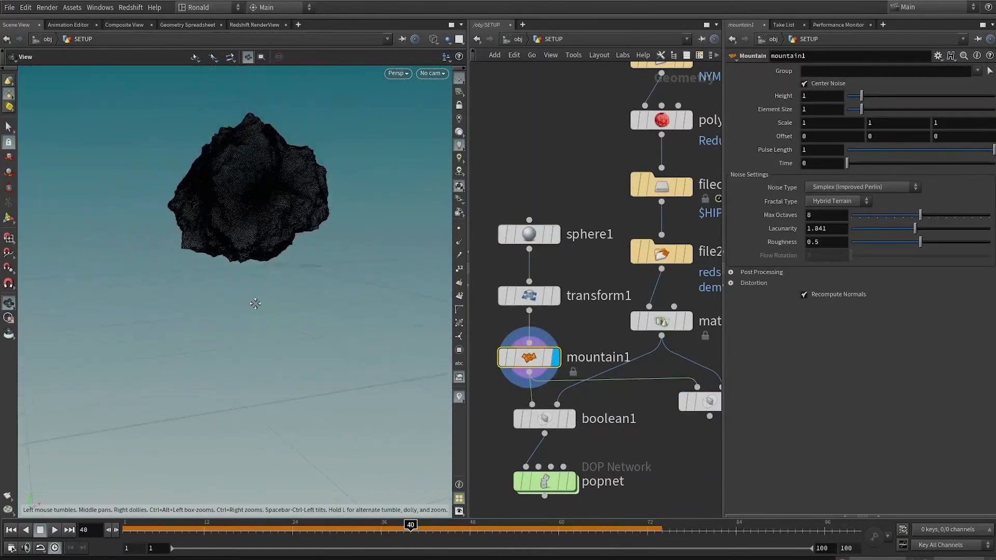
{"action": "left_click_drag", "start_coordinate": [256, 304], "coordinate": [267, 288]}
{"action": "key", "text": "shift+w"}
{"action": "left_click_drag", "start_coordinate": [301, 258], "coordinate": [268, 258]}
{"action": "key", "text": "shift+w"}
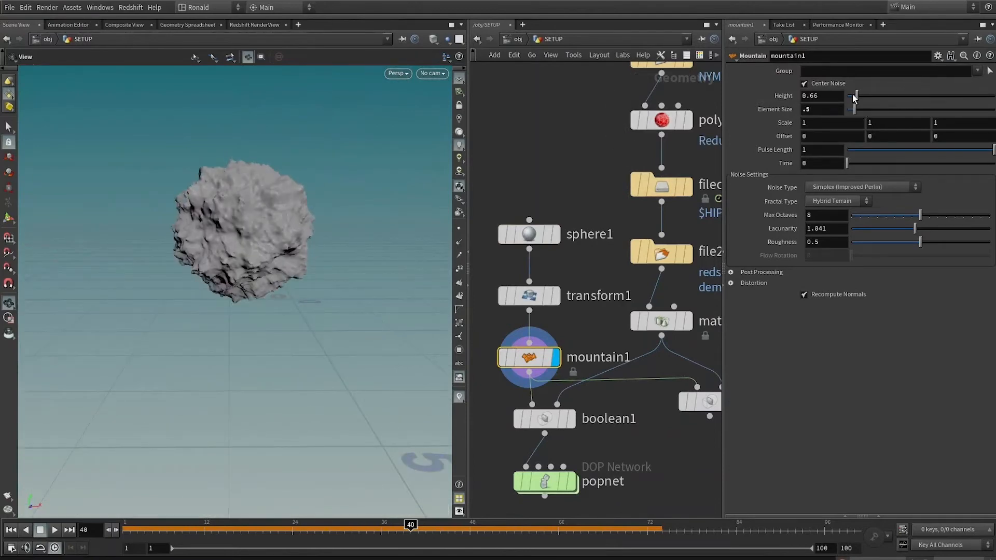
{"action": "left_click_drag", "start_coordinate": [855, 96], "coordinate": [857, 95]}
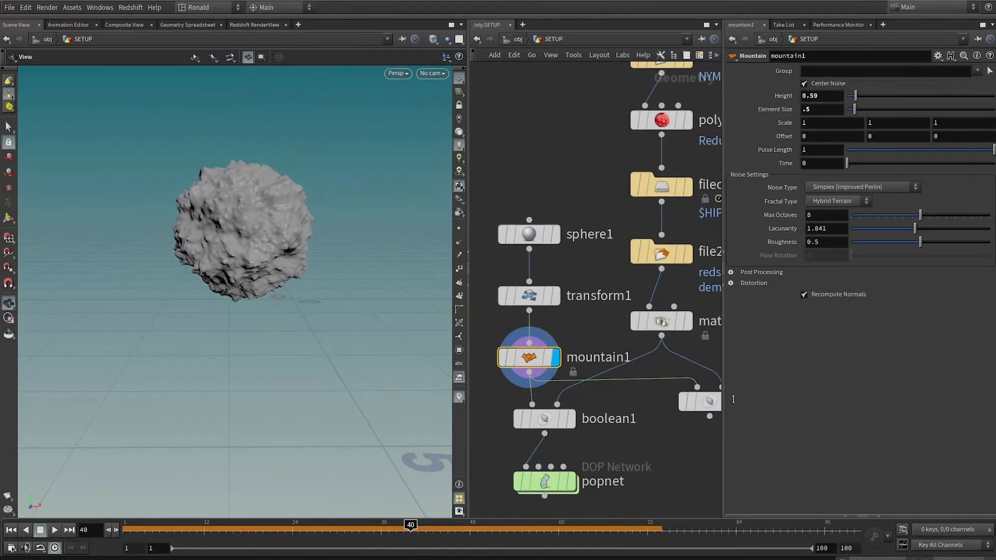
Display transform1 and keyframe its Translate and Uniform Scale at frame 100.
{"action": "left_click", "coordinate": [554, 301]}
{"action": "left_click", "coordinate": [526, 302]}
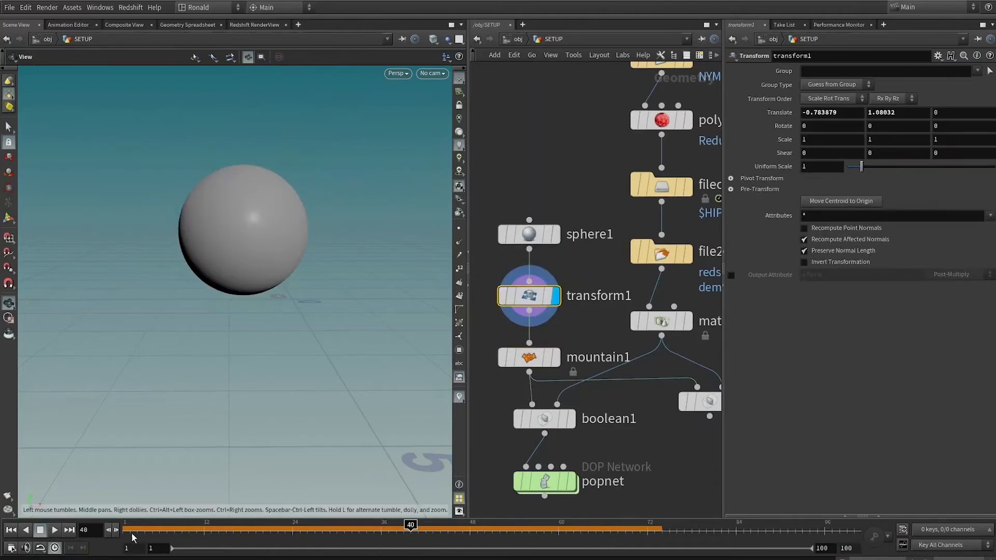
{"action": "left_click", "coordinate": [130, 528]}
{"action": "left_click", "coordinate": [857, 528]}
{"action": "left_click", "coordinate": [783, 111], "text": "alt"}
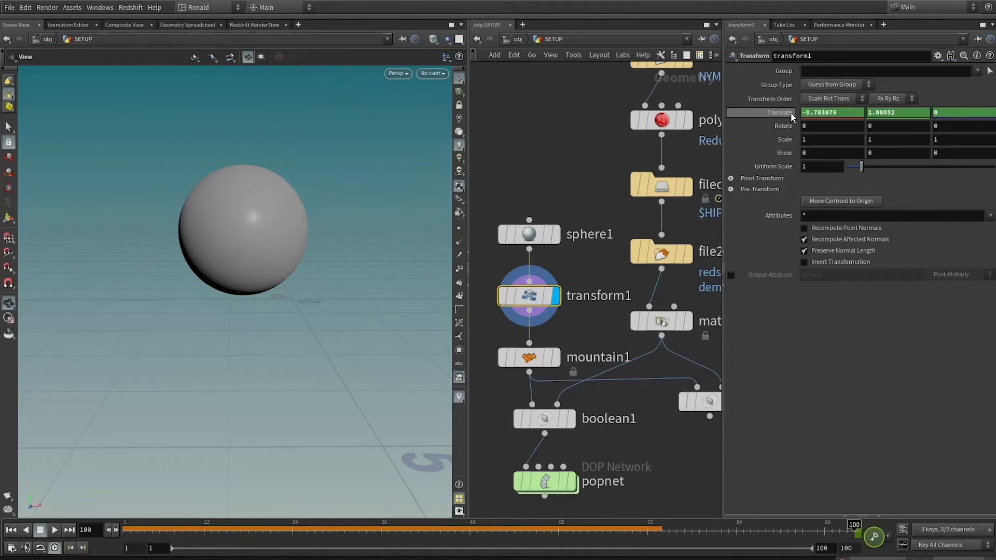
{"action": "left_click", "coordinate": [782, 167], "text": "alt"}
Return to frame 1 and template matchsize1 as a reference alongside the transformed sphere.
{"action": "mouse_move", "coordinate": [538, 363]}
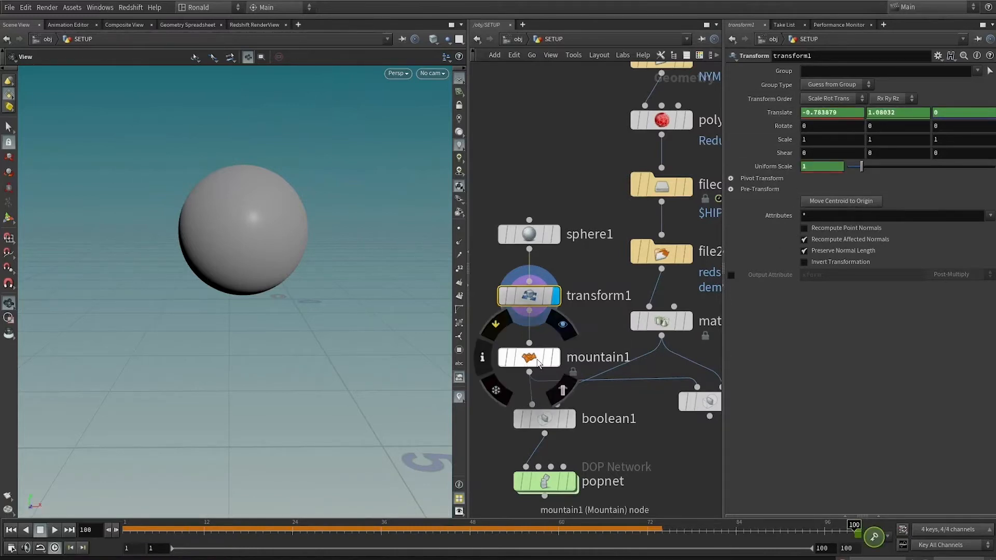
{"action": "left_click_drag", "start_coordinate": [521, 528], "coordinate": [109, 489]}
{"action": "left_click", "coordinate": [680, 321]}
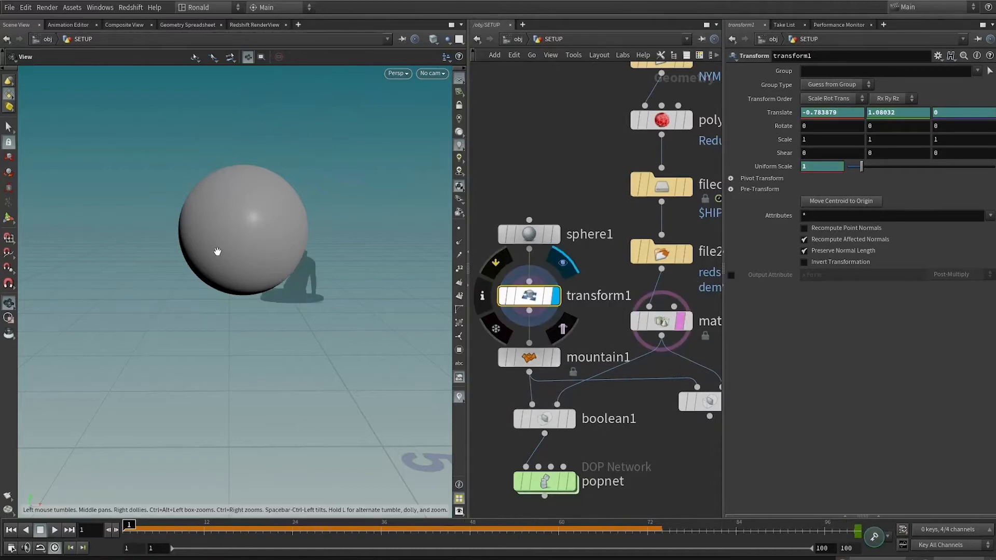
Set transform1's Uniform Scale to 0.5 at frame 1.
{"action": "left_click_drag", "start_coordinate": [313, 249], "coordinate": [296, 238]}
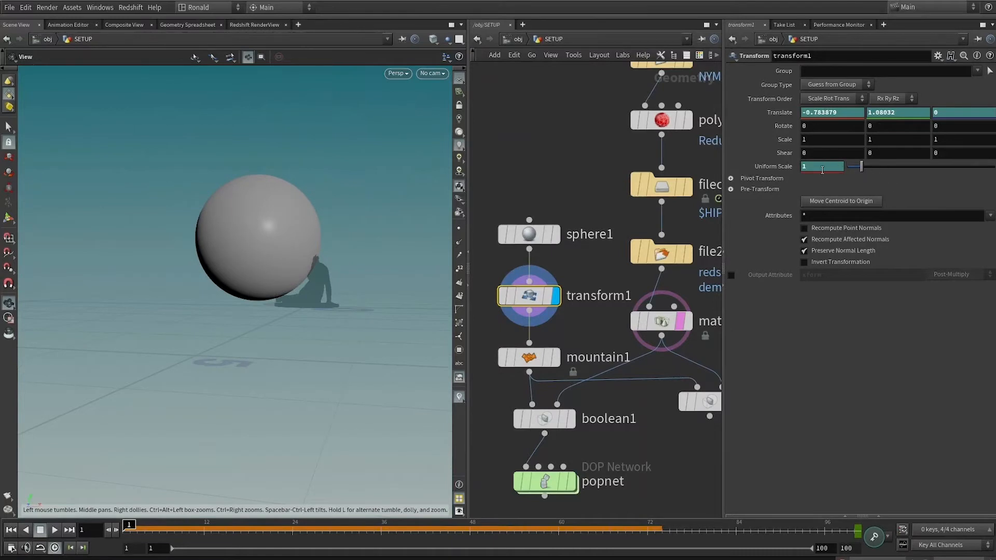
{"action": "type", "text": ".5"}
{"action": "key", "text": "Return"}
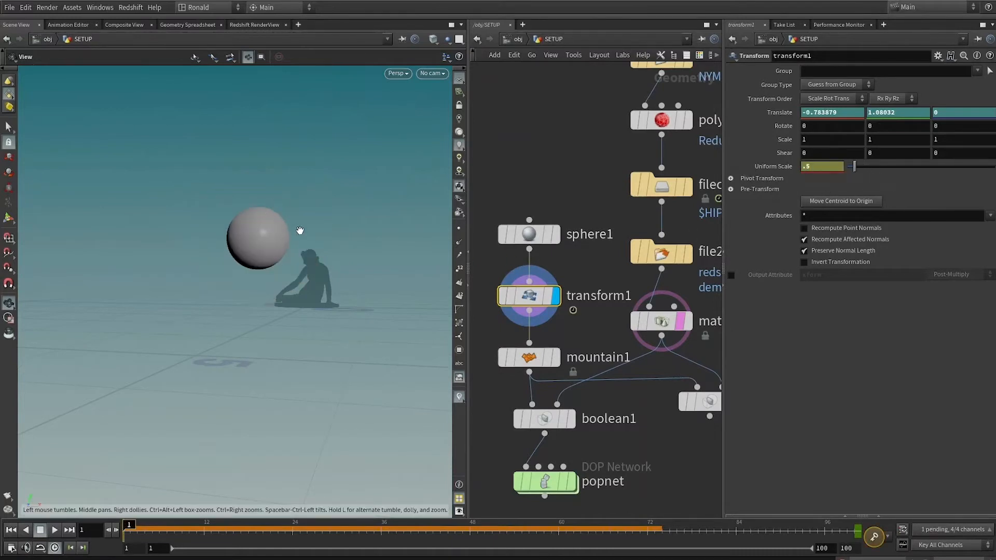
Move the sphere close to the sculpture's head, about -0.52, 1.0, 0, and keyframe Translate and Uniform Scale at frame 1.
{"action": "key", "text": "Return"}
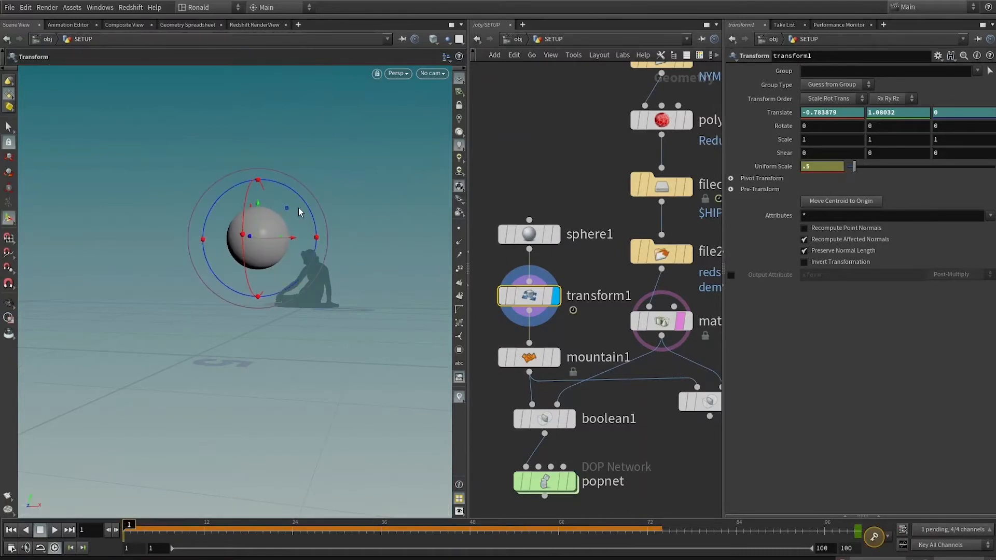
{"action": "left_click_drag", "start_coordinate": [304, 207], "coordinate": [303, 213]}
{"action": "key", "text": "space+g"}
{"action": "middle_click_drag", "start_coordinate": [334, 229], "coordinate": [341, 258]}
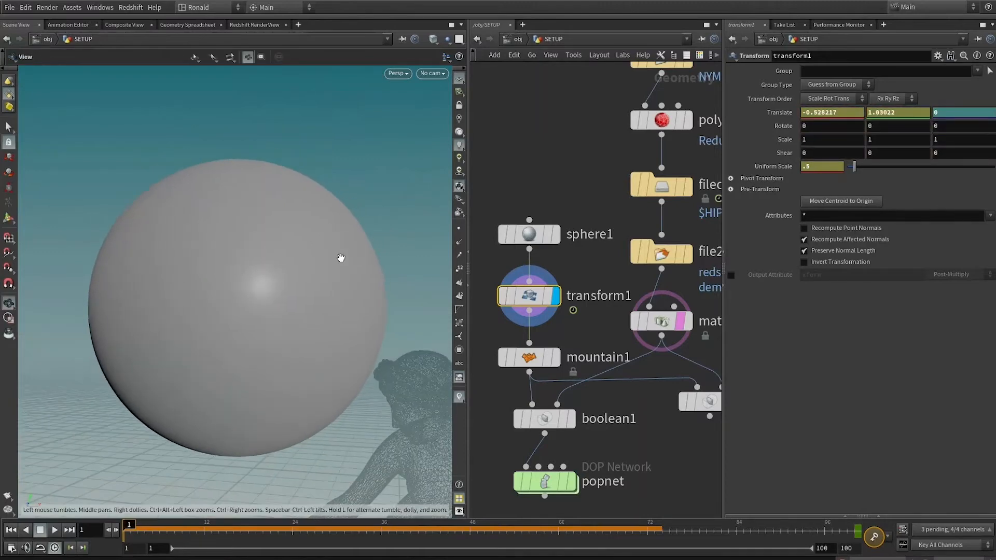
{"action": "left_click_drag", "start_coordinate": [247, 273], "coordinate": [262, 280]}
{"action": "middle_click_drag", "start_coordinate": [367, 300], "coordinate": [380, 275], "text": "alt"}
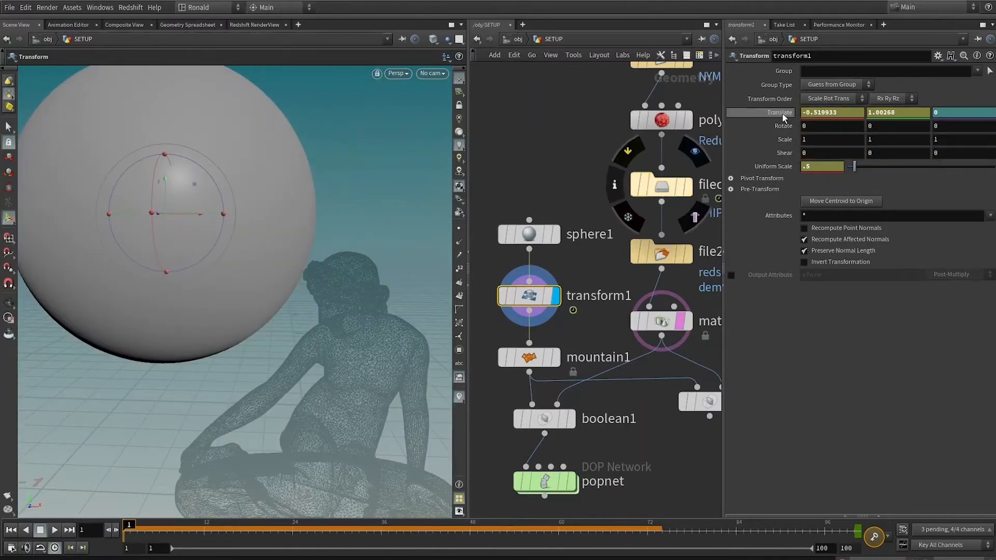
{"action": "left_click", "coordinate": [783, 114], "text": "alt"}
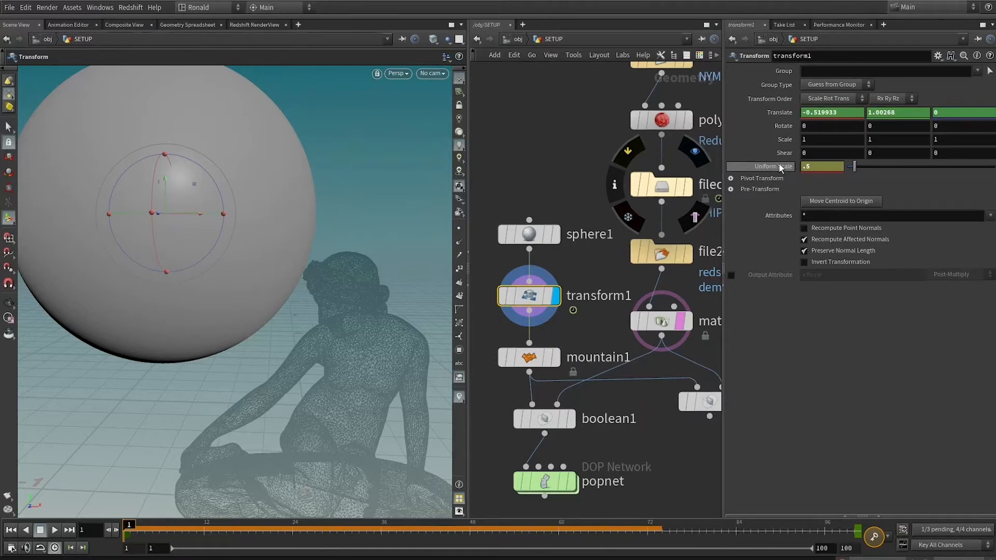
{"action": "left_click", "coordinate": [781, 166], "text": "alt"}
At frame 100, set transform1's Translate X and Y to 0 so the sphere ends centred at the origin.
{"action": "left_click_drag", "start_coordinate": [132, 538], "coordinate": [870, 489]}
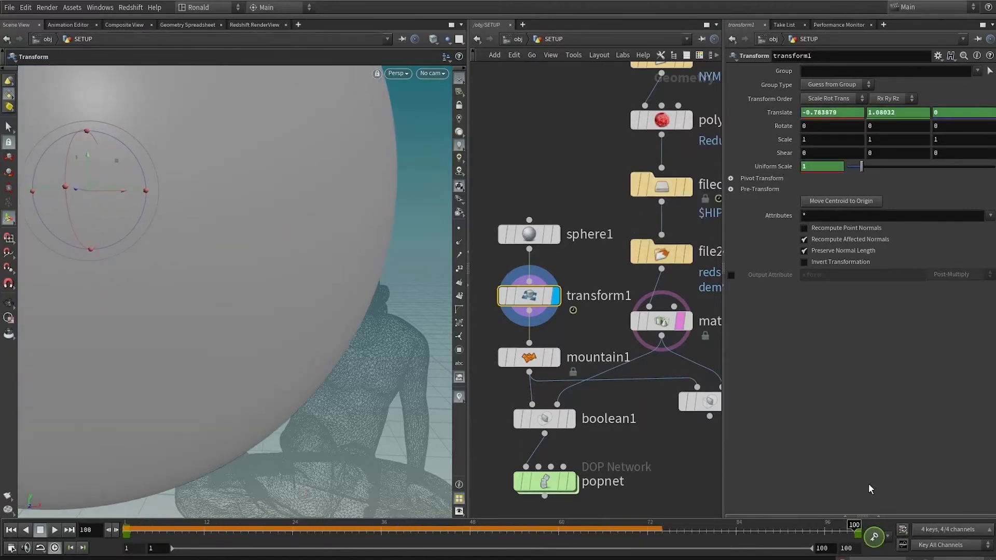
{"action": "double_click", "coordinate": [832, 112]}
{"action": "type", "text": "0"}
{"action": "key", "text": "Return"}
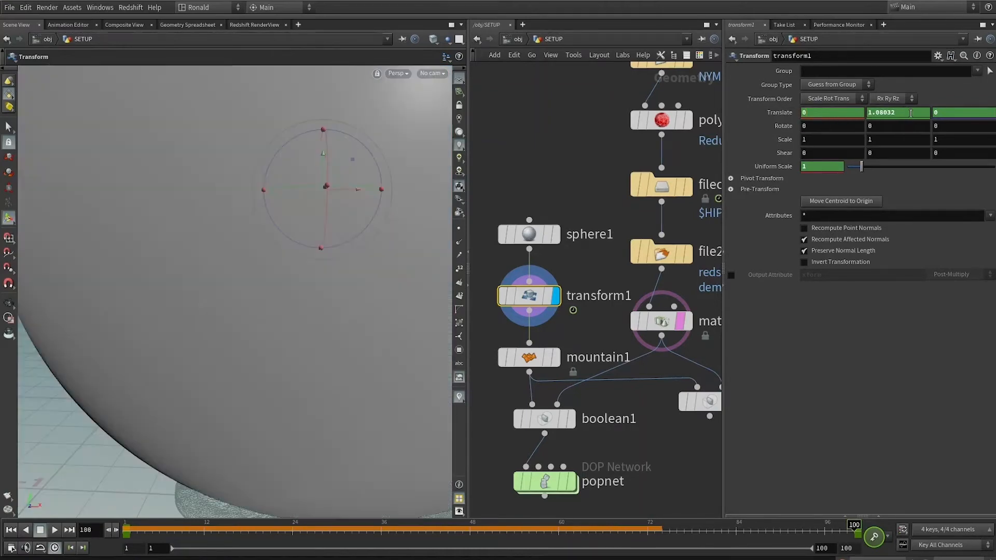
{"action": "left_click_drag", "start_coordinate": [909, 113], "coordinate": [690, 126]}
{"action": "type", "text": "0"}
{"action": "key", "text": "Return"}
{"action": "key", "text": "space+g"}
Scrub the sphere animation and display boolean2 to check how it cuts the sculpture across the timeline.
{"action": "left_click_drag", "start_coordinate": [140, 535], "coordinate": [165, 503]}
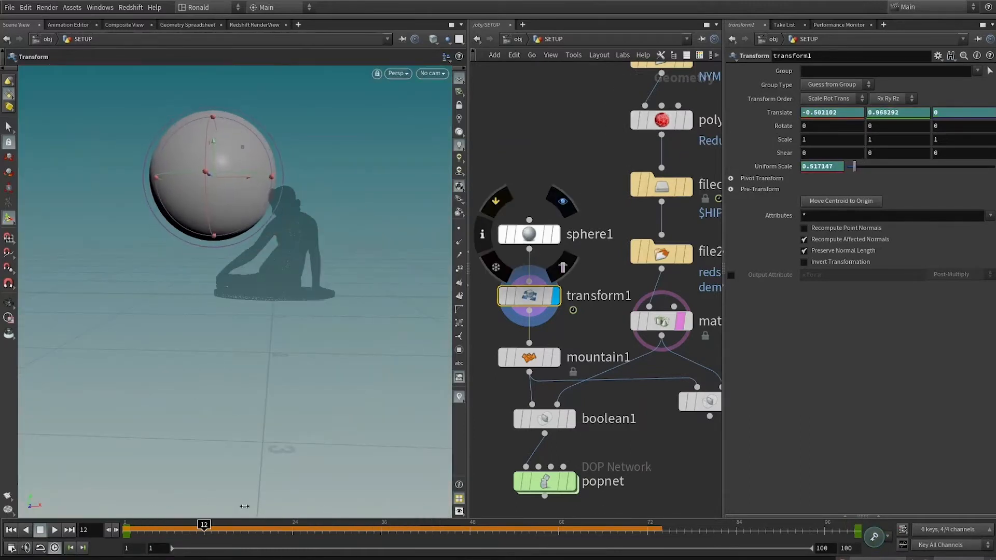
{"action": "left_click_drag", "start_coordinate": [695, 438], "coordinate": [708, 436]}
{"action": "middle_click_drag", "start_coordinate": [610, 405], "coordinate": [512, 362]}
{"action": "left_click", "coordinate": [637, 359]}
{"action": "left_click", "coordinate": [604, 363]}
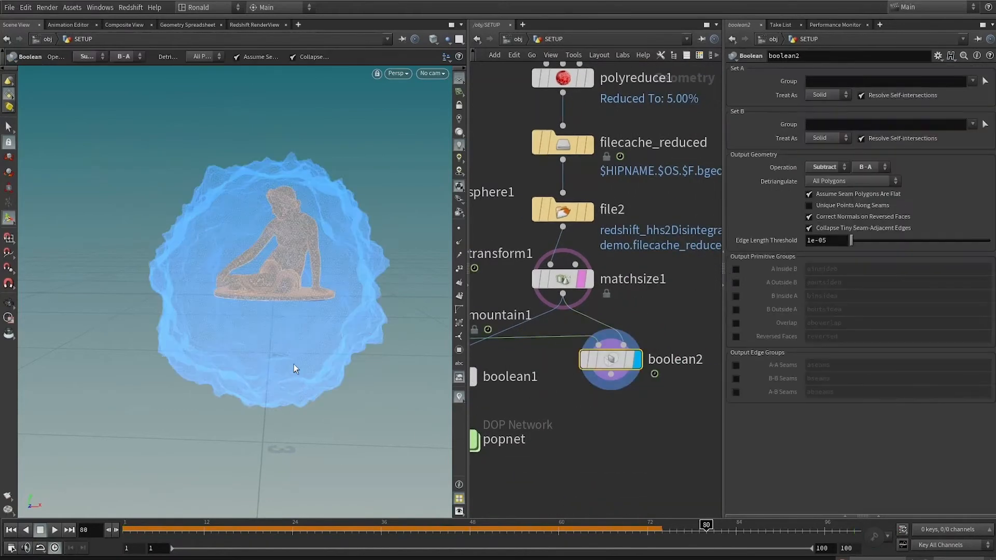
{"action": "mouse_move", "coordinate": [223, 527]}
{"action": "left_mouse_down"}
{"action": "mouse_move", "coordinate": [340, 537]}
{"action": "mouse_move", "coordinate": [455, 506]}
{"action": "left_mouse_up"}
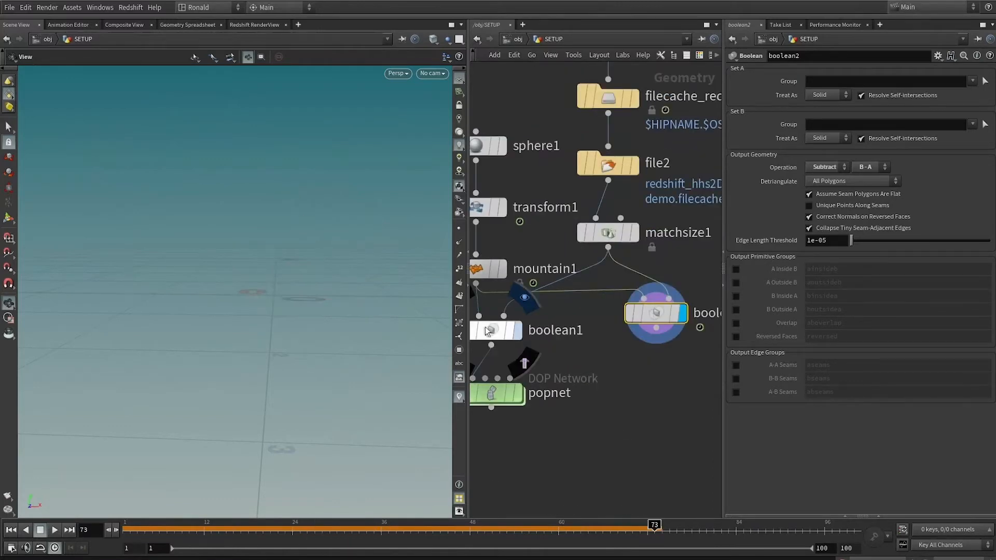
Display boolean1 and scrub the timeline to review the animated seam.
{"action": "left_click", "coordinate": [487, 332]}
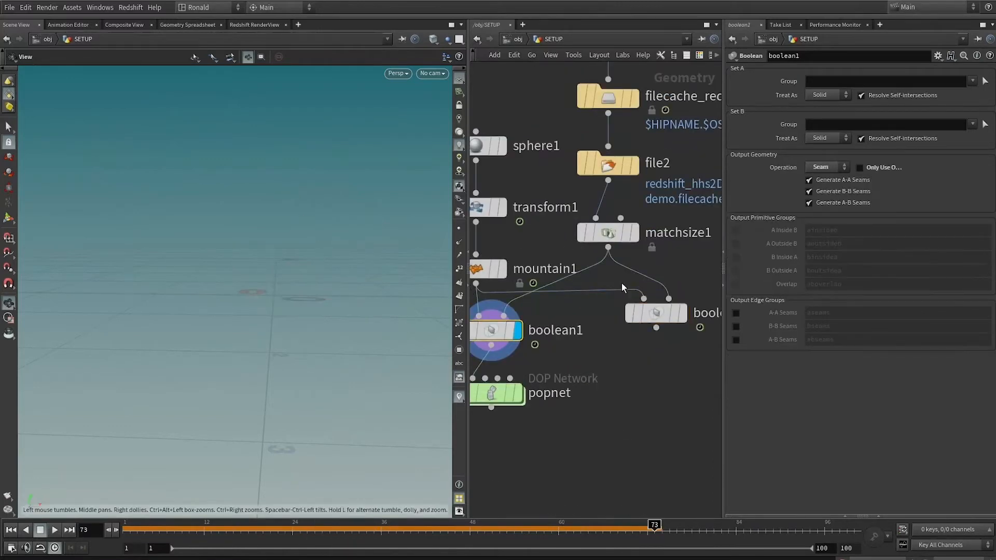
{"action": "left_click", "coordinate": [148, 529]}
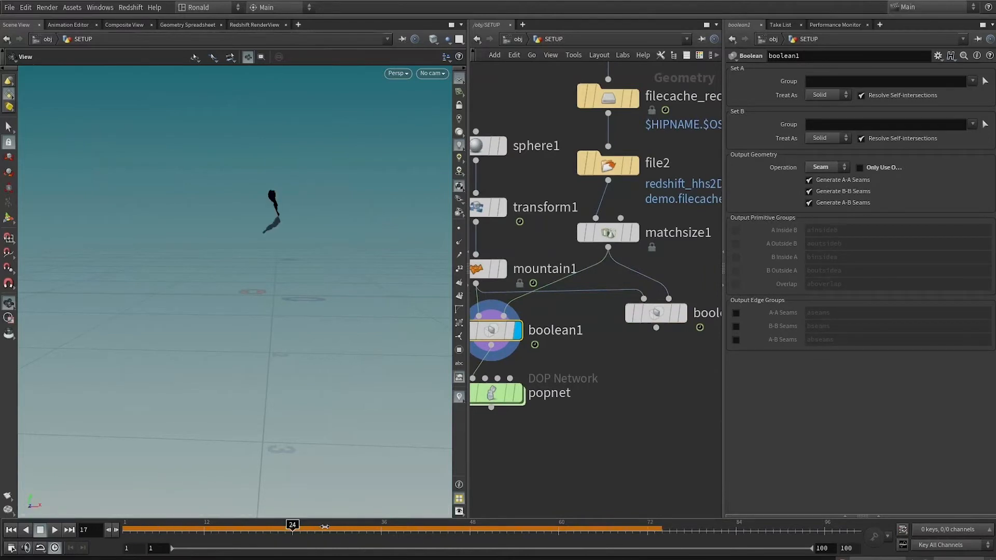
{"action": "middle_click_drag", "start_coordinate": [621, 340], "coordinate": [674, 358]}
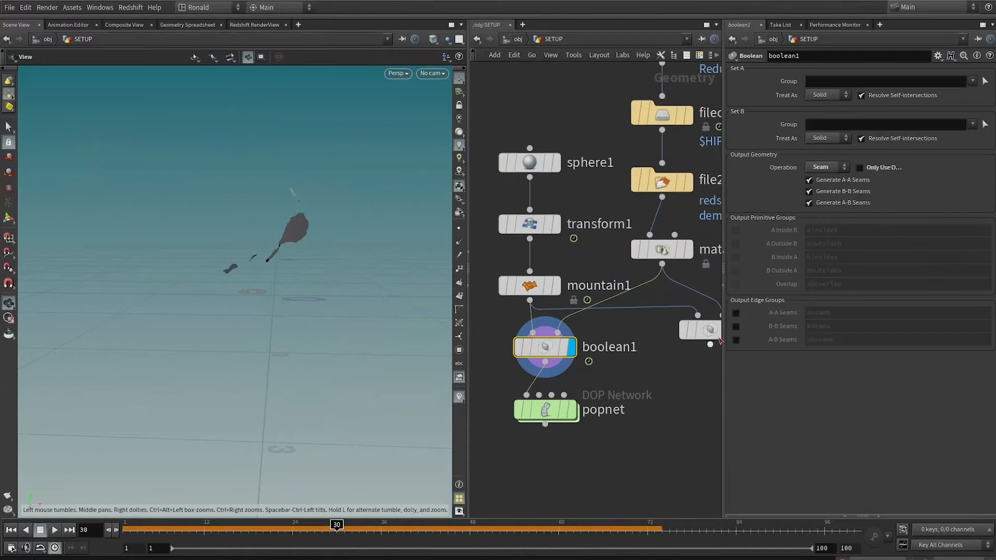
{"action": "left_click_drag", "start_coordinate": [720, 341], "coordinate": [714, 357], "text": "alt"}
{"action": "middle_click_drag", "start_coordinate": [566, 379], "coordinate": [528, 358]}
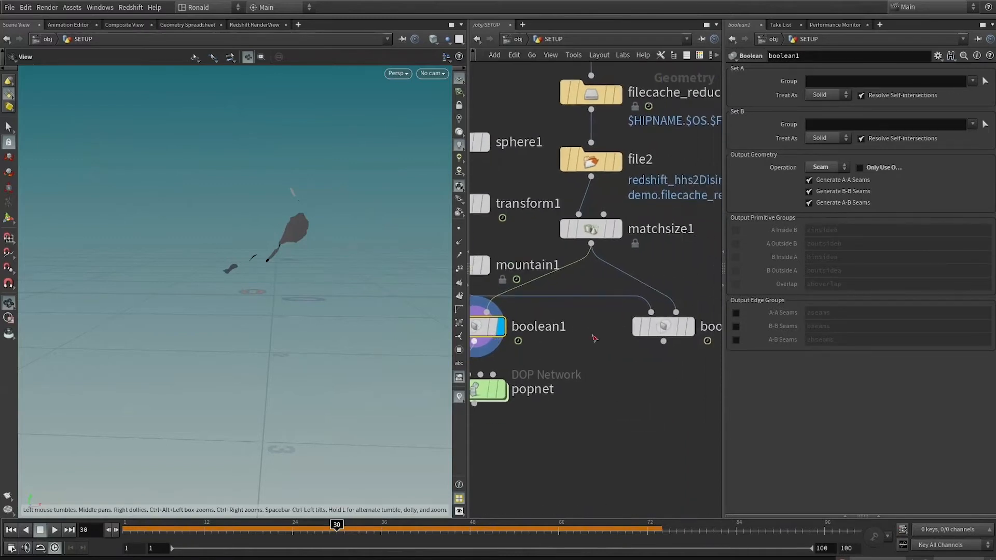
Merge the popnet particles with boolean2's cut sculpture and display the merge node.
{"action": "left_click", "coordinate": [690, 327]}
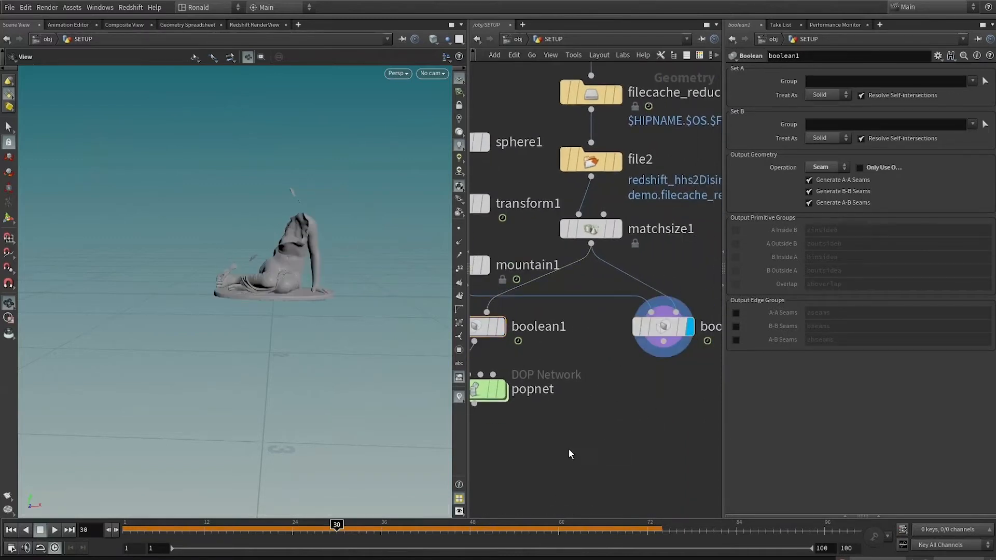
{"action": "middle_click_drag", "start_coordinate": [565, 450], "coordinate": [554, 363]}
{"action": "left_click", "coordinate": [594, 330]}
{"action": "left_click_drag", "start_coordinate": [477, 341], "coordinate": [618, 422]}
{"action": "left_click", "coordinate": [666, 261], "text": "shift"}
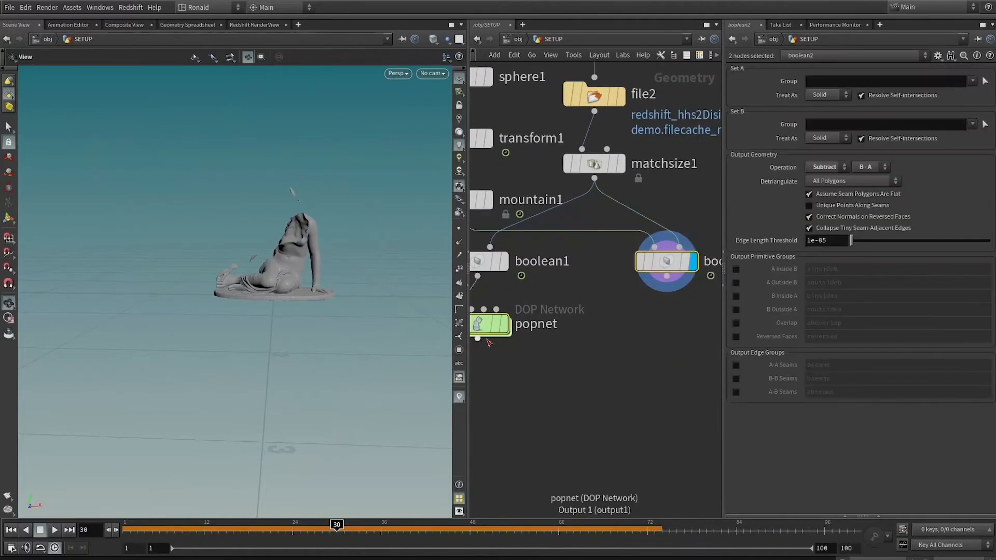
{"action": "left_click_drag", "start_coordinate": [478, 338], "coordinate": [619, 435]}
{"action": "left_click", "coordinate": [619, 435]}
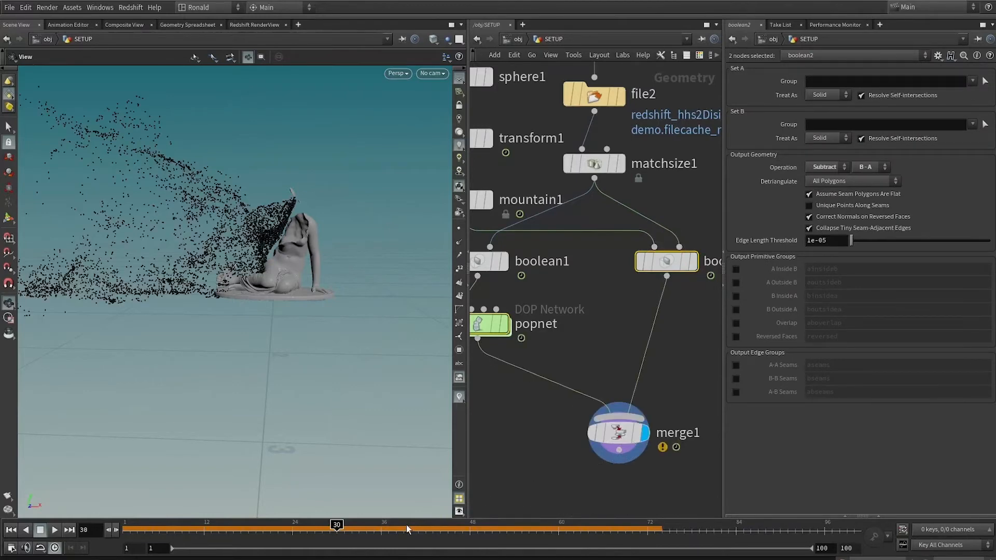
Scrub and play back the merged particles and sculpture to check the disintegration.
{"action": "left_click_drag", "start_coordinate": [174, 529], "coordinate": [366, 524]}
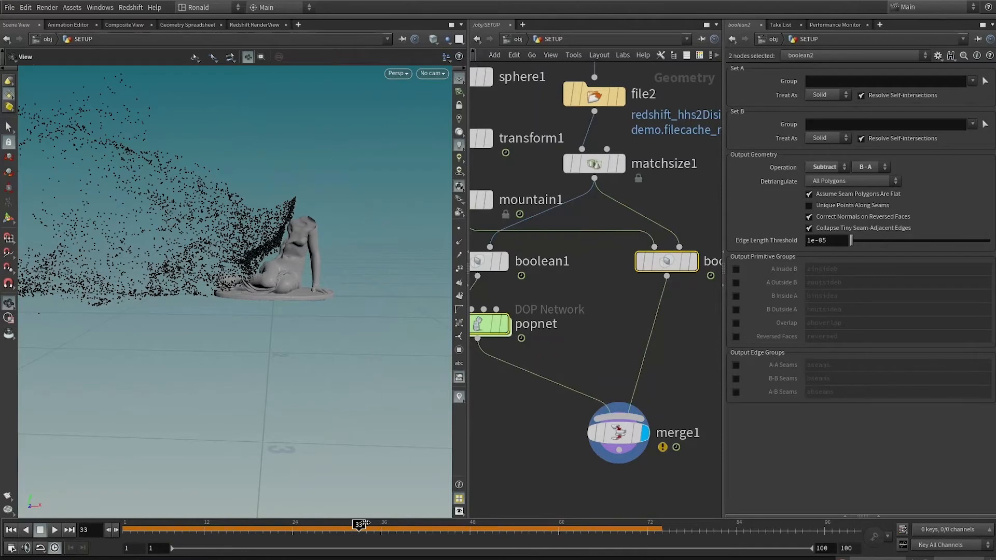
{"action": "left_click", "coordinate": [54, 532]}
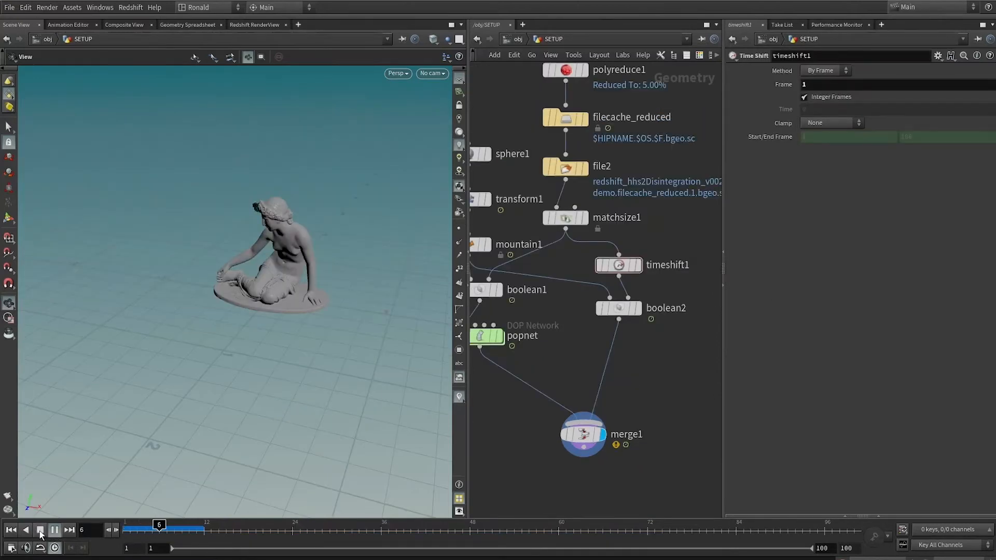
{"action": "left_click", "coordinate": [40, 531]}
Display boolean2, frame the sculpture and inspect it in wireframe and shaded views.
{"action": "left_click", "coordinate": [633, 306]}
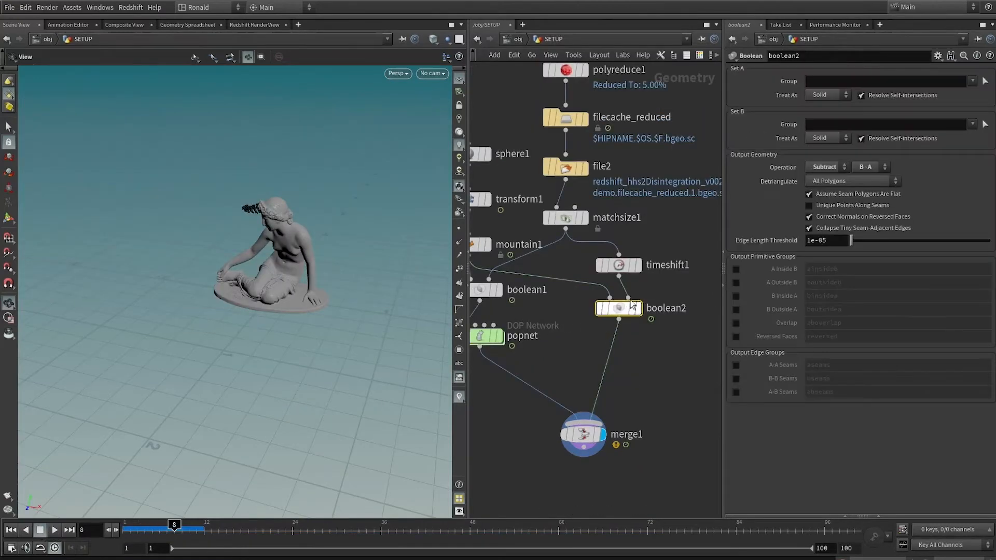
{"action": "middle_click_drag", "start_coordinate": [647, 381], "coordinate": [612, 357]}
{"action": "scroll", "coordinate": [619, 360], "scroll_direction": "down", "scroll_amount": 3}
{"action": "scroll", "coordinate": [622, 362], "scroll_direction": "up", "scroll_amount": 3}
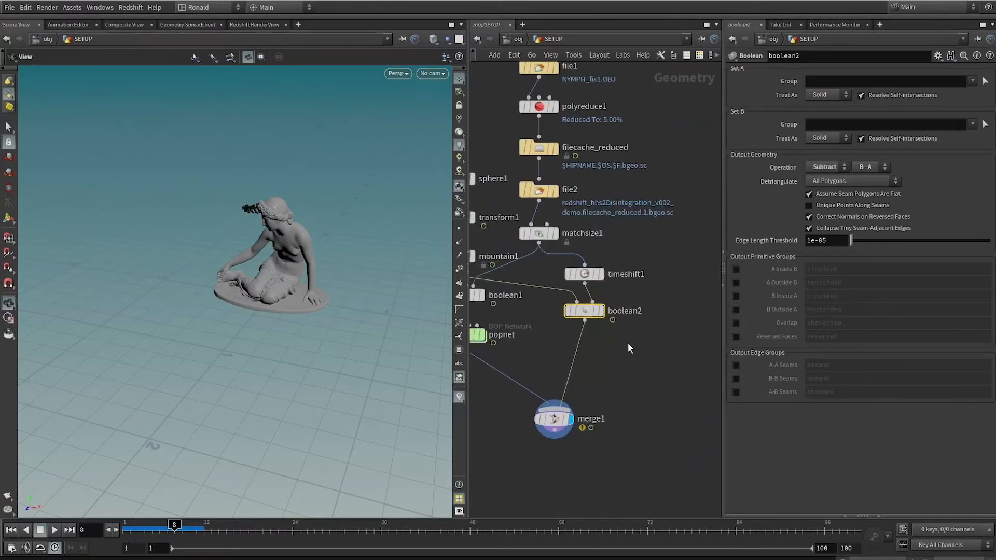
{"action": "scroll", "coordinate": [627, 327], "scroll_direction": "up", "scroll_amount": 2}
{"action": "middle_click_drag", "start_coordinate": [629, 300], "coordinate": [626, 374]}
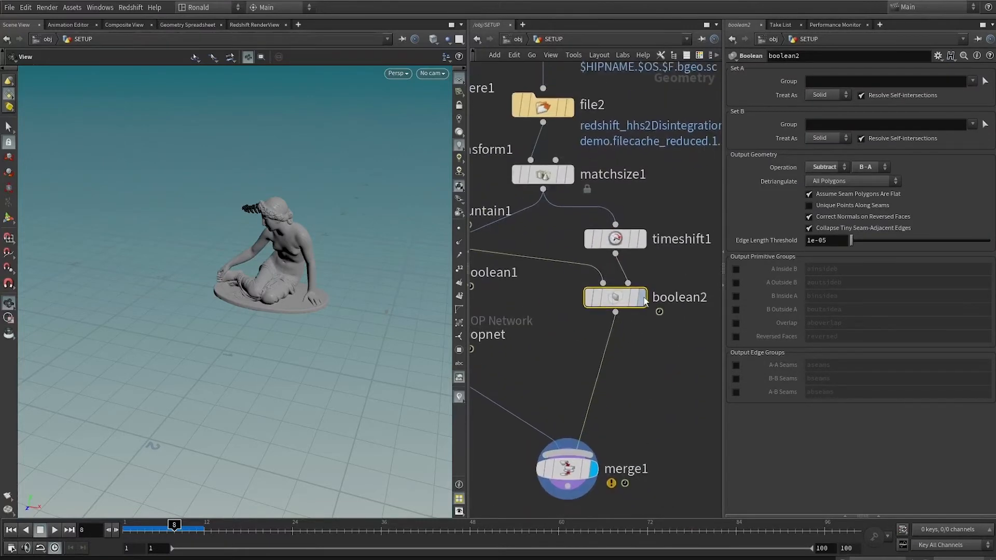
{"action": "left_click", "coordinate": [642, 297]}
{"action": "key", "text": "space+f"}
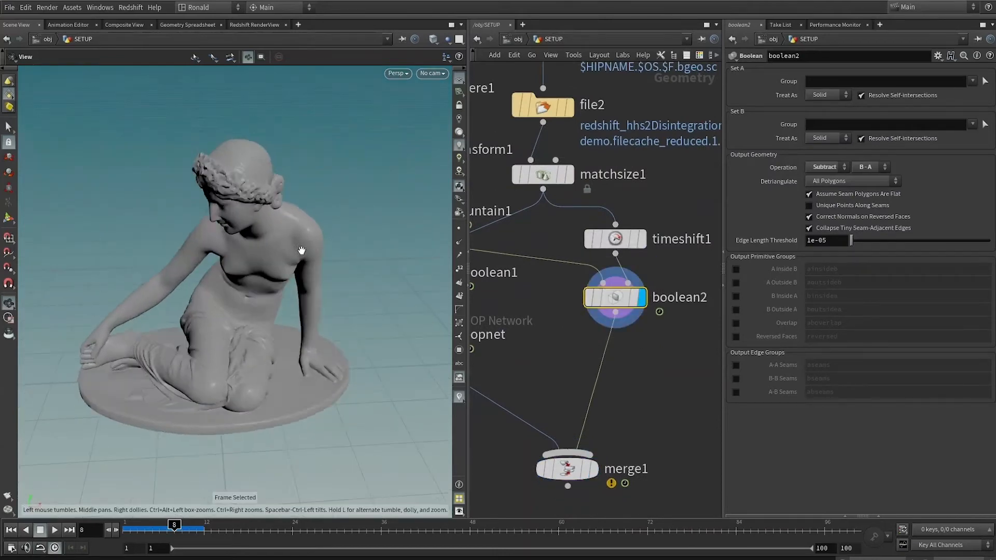
{"action": "key", "text": "w"}
{"action": "key", "text": "w"}
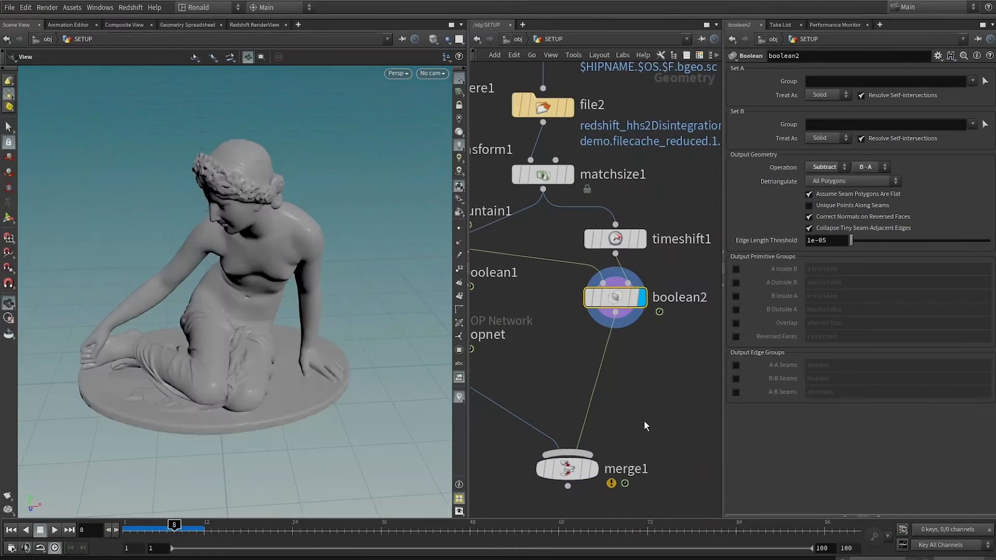
Insert a File Cache node between boolean2 and merge1 and name it filecache_sculpture.
{"action": "scroll", "coordinate": [643, 421], "scroll_direction": "down", "scroll_amount": 3}
{"action": "middle_click_drag", "start_coordinate": [703, 307], "coordinate": [645, 357]}
{"action": "scroll", "coordinate": [645, 357], "scroll_direction": "up", "scroll_amount": 3}
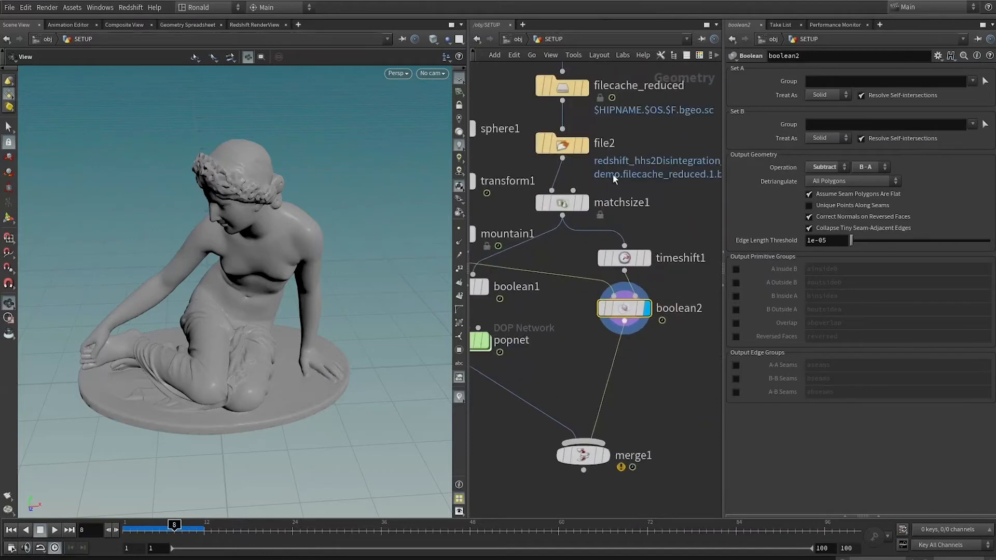
{"action": "key", "text": "Tab"}
{"action": "type", "text": "file"}
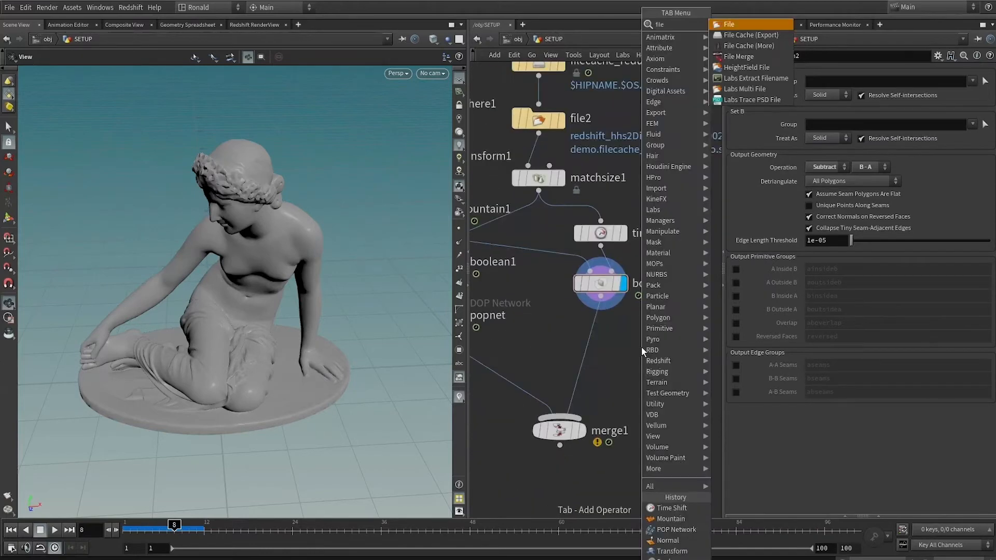
{"action": "left_click", "coordinate": [750, 35]}
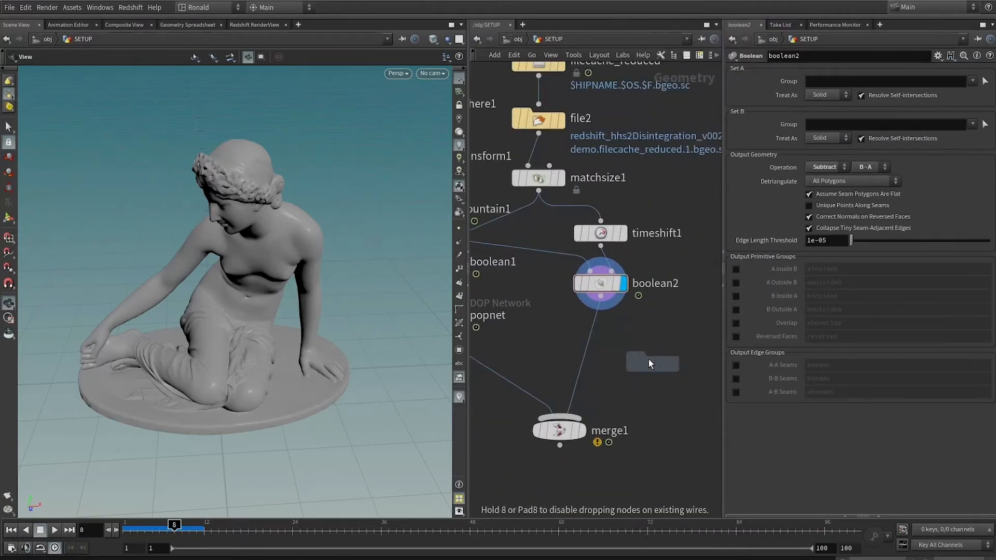
{"action": "left_click", "coordinate": [638, 359]}
{"action": "left_click_drag", "start_coordinate": [637, 360], "coordinate": [599, 343]}
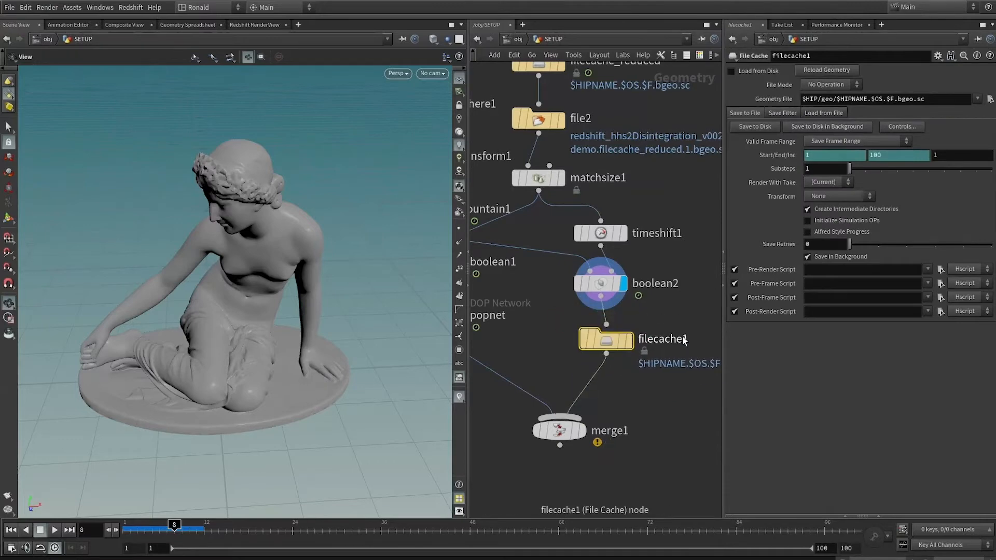
{"action": "double_click", "coordinate": [686, 340]}
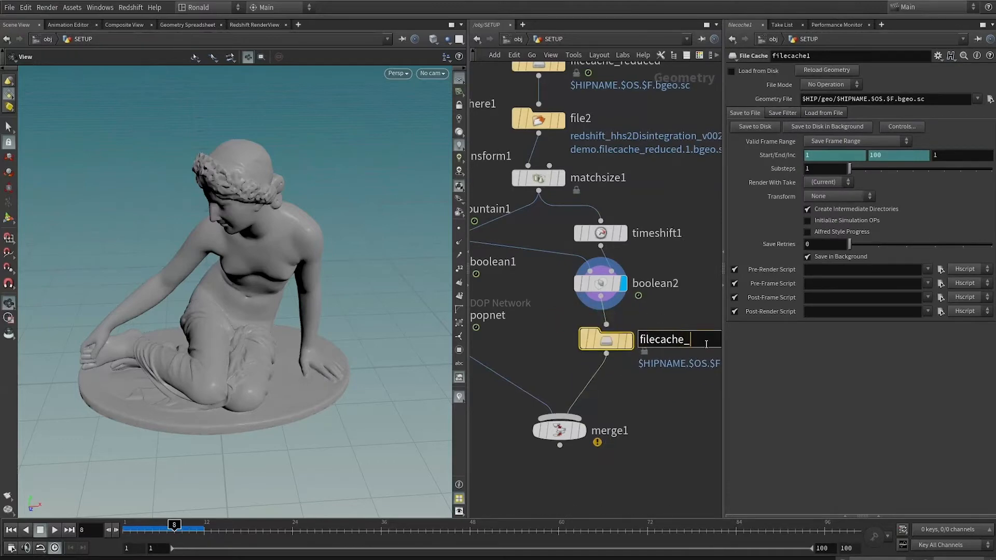
{"action": "key", "text": "Return"}
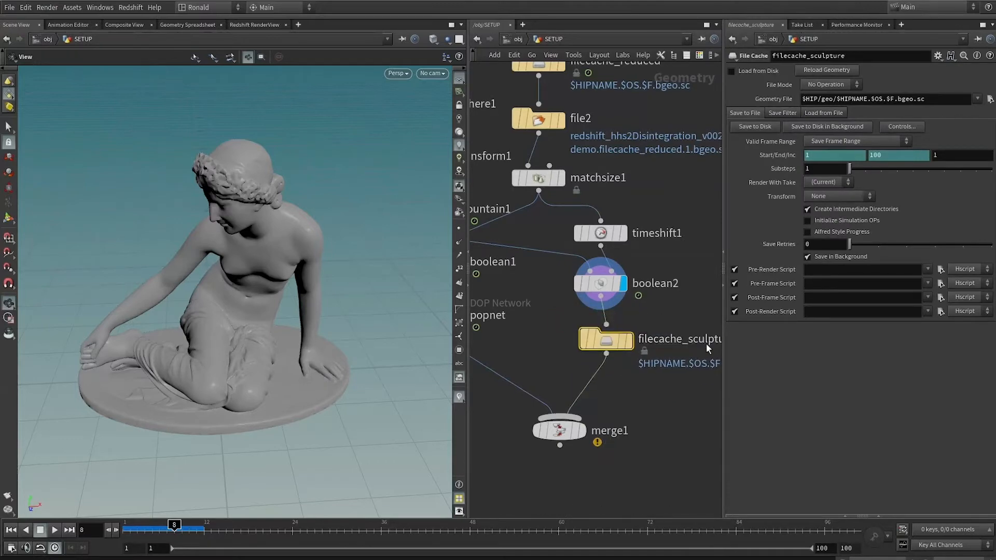
Display filecache_sculpture and save its frame range 1 to 100 to disk.
{"action": "middle_click_drag", "start_coordinate": [672, 380], "coordinate": [617, 346]}
{"action": "left_click", "coordinate": [575, 307]}
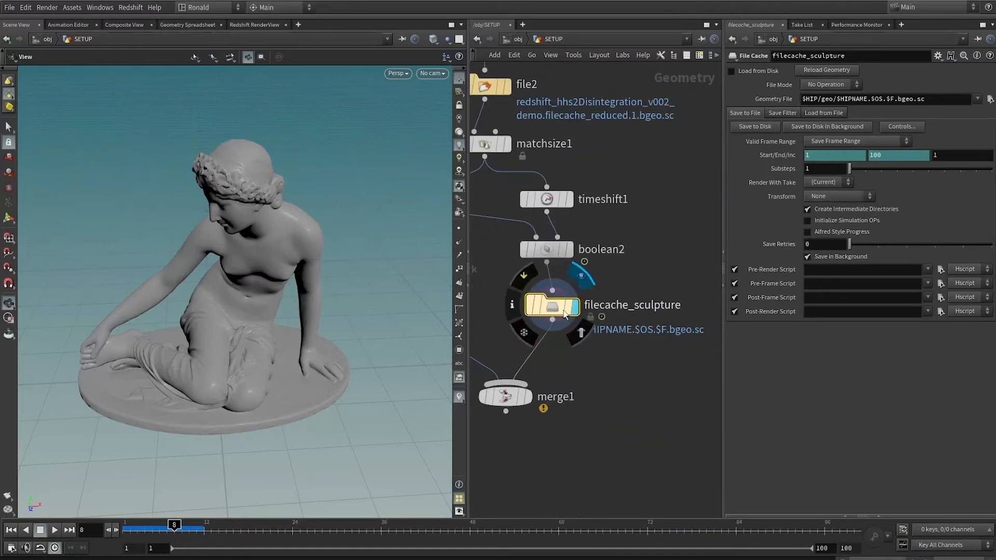
{"action": "left_click", "coordinate": [752, 127]}
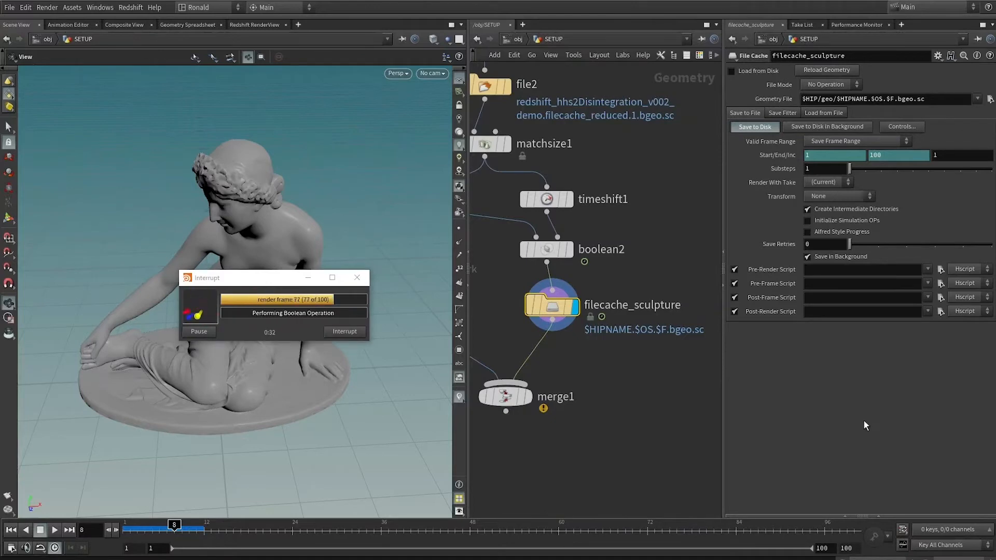
Add a File node near filecache_sculpture for loading the cached sculpture.
{"action": "middle_click_drag", "start_coordinate": [612, 384], "coordinate": [607, 347]}
{"action": "left_click", "coordinate": [608, 347]}
{"action": "key", "text": "Tab"}
{"action": "type", "text": "file"}
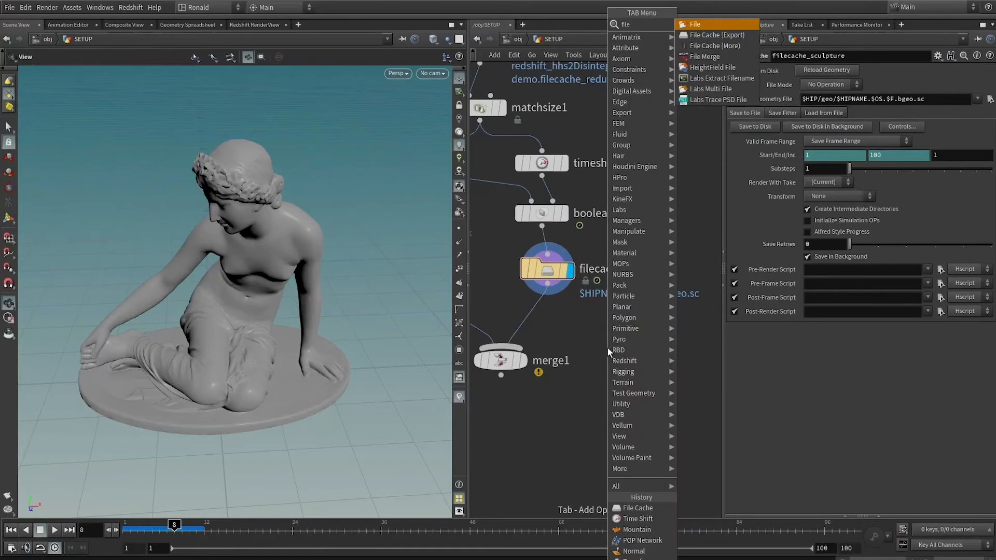
{"action": "key", "text": "Return"}
{"action": "left_click", "coordinate": [624, 359]}
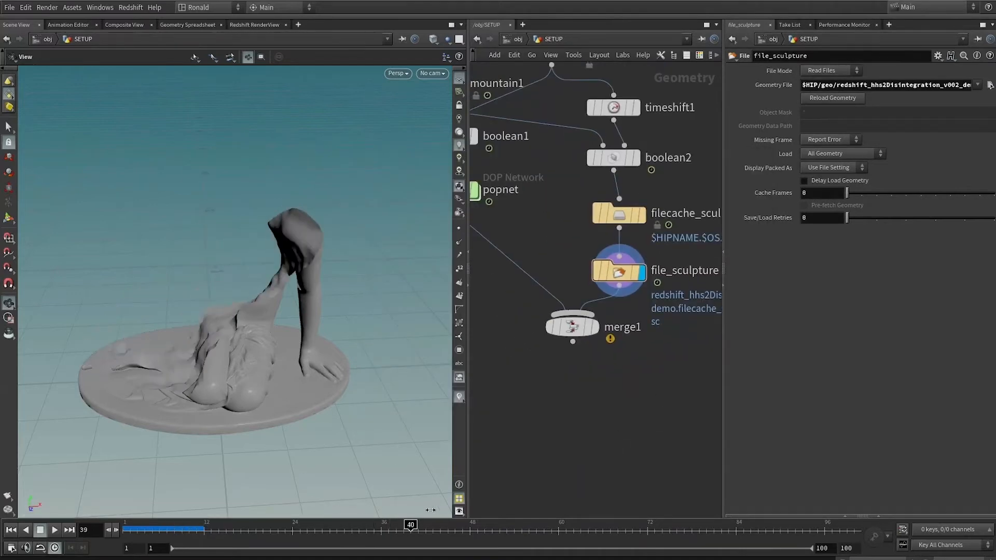
Scrub through the cached sculpture, display merge1 and play the animation from frame 1 to check sculpture and particles together.
{"action": "left_click_drag", "start_coordinate": [332, 291], "coordinate": [193, 501]}
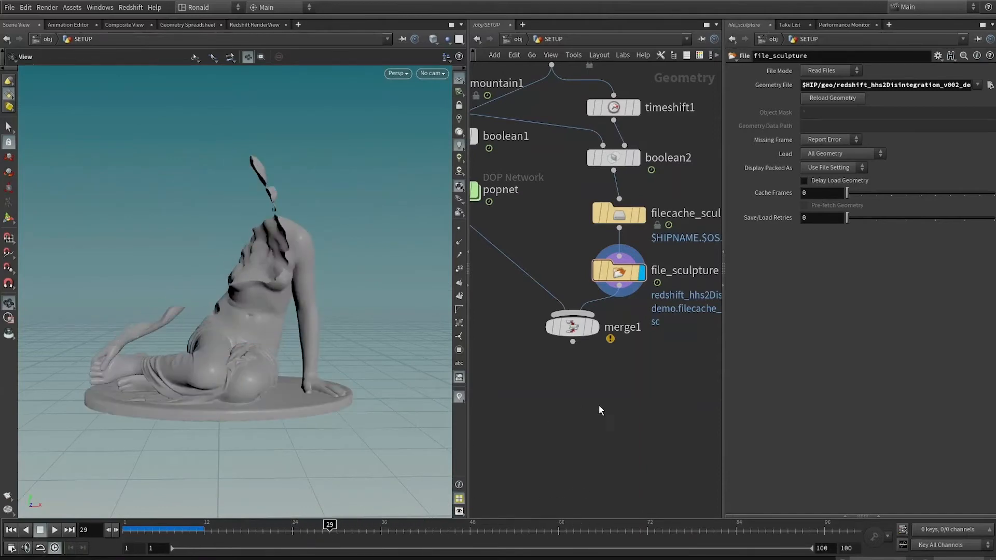
{"action": "middle_click_drag", "start_coordinate": [599, 405], "coordinate": [641, 433]}
{"action": "mouse_move", "coordinate": [615, 361]}
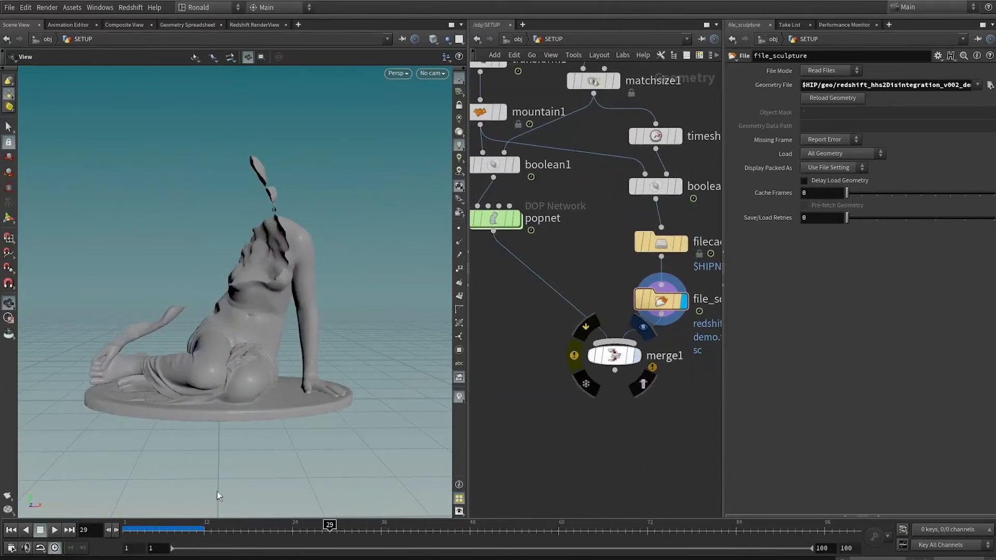
{"action": "left_click", "coordinate": [11, 530]}
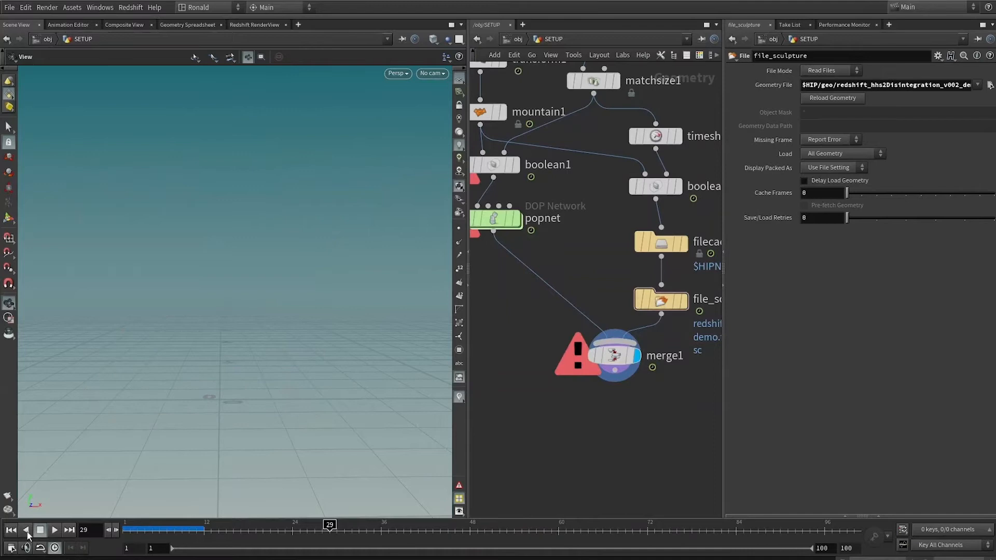
{"action": "left_click", "coordinate": [55, 530]}
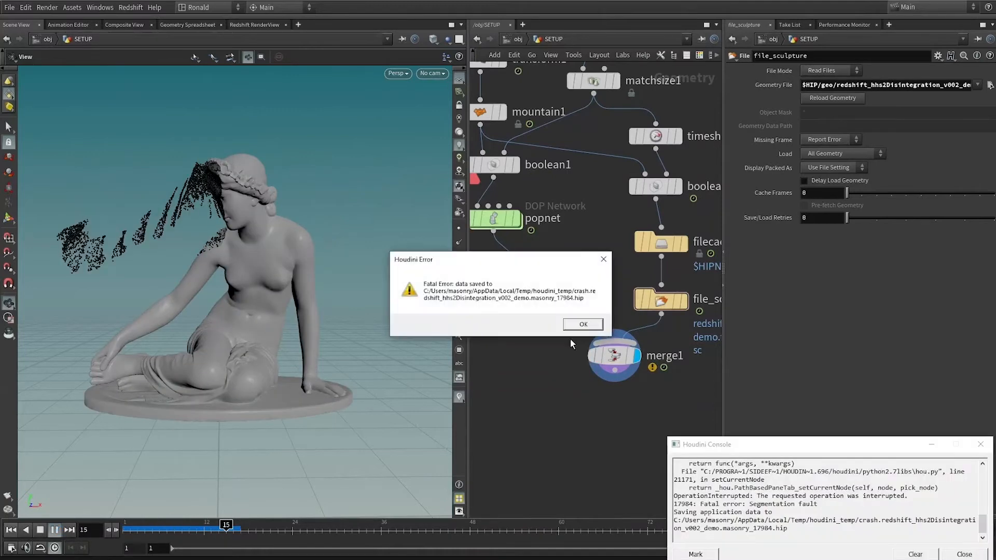
{"action": "left_click", "coordinate": [583, 324]}
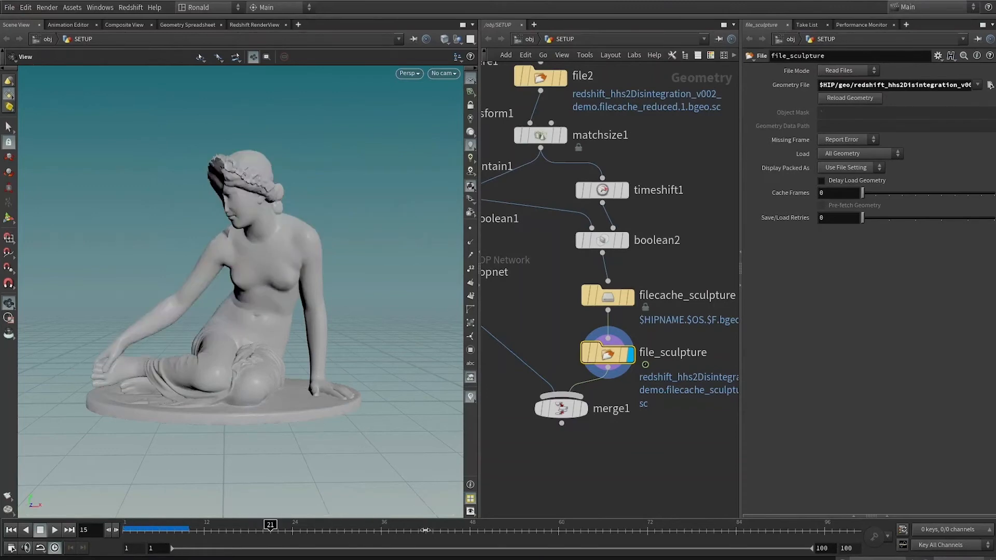
Display popnet and place copies of filecache_sculpture and file_sculpture beneath it, wired to its output.
{"action": "middle_click_drag", "start_coordinate": [482, 246], "coordinate": [646, 236]}
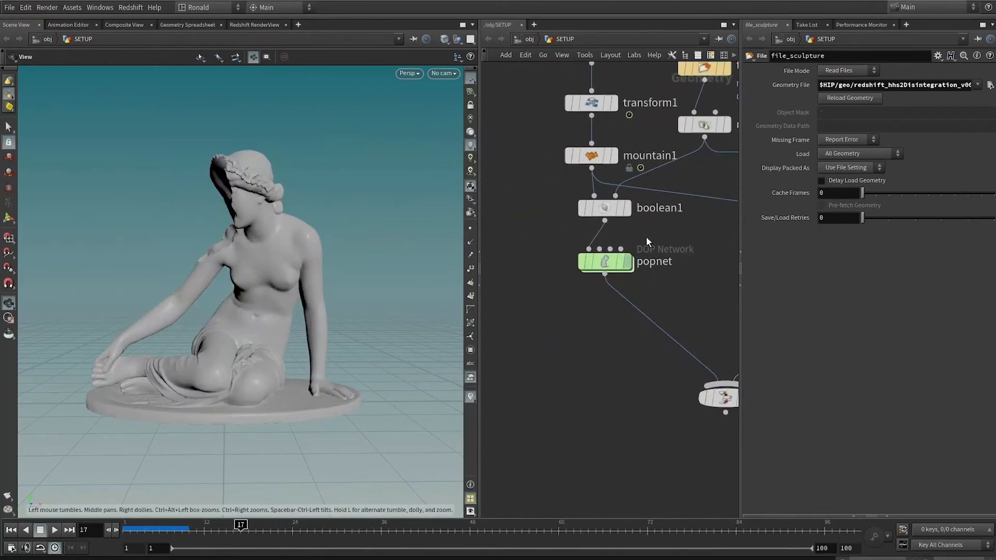
{"action": "left_click", "coordinate": [605, 267]}
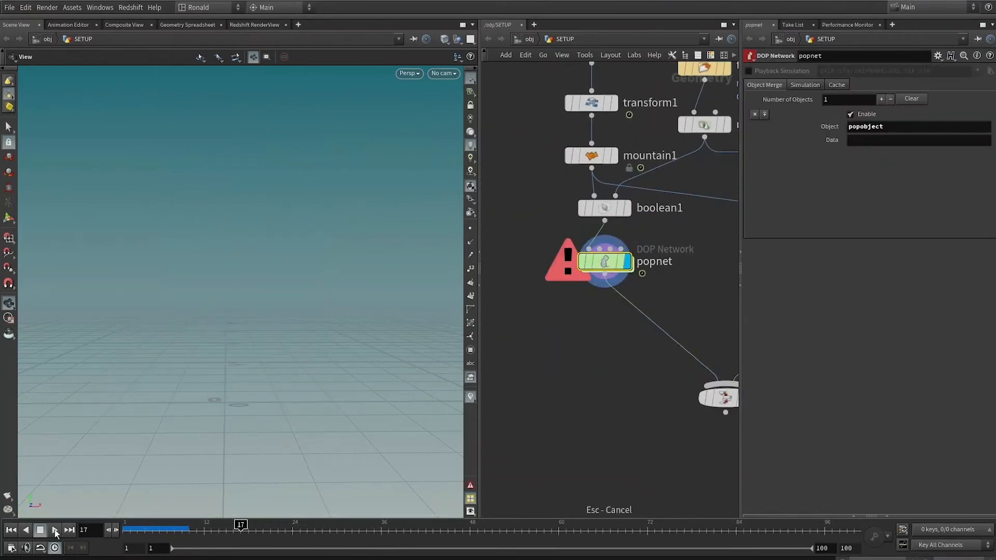
{"action": "scroll", "coordinate": [684, 296], "scroll_direction": "down", "scroll_amount": 2}
{"action": "left_click_drag", "start_coordinate": [627, 321], "coordinate": [689, 384]}
{"action": "left_click_drag", "start_coordinate": [681, 330], "coordinate": [538, 348], "text": "alt"}
{"action": "left_click", "coordinate": [619, 344]}
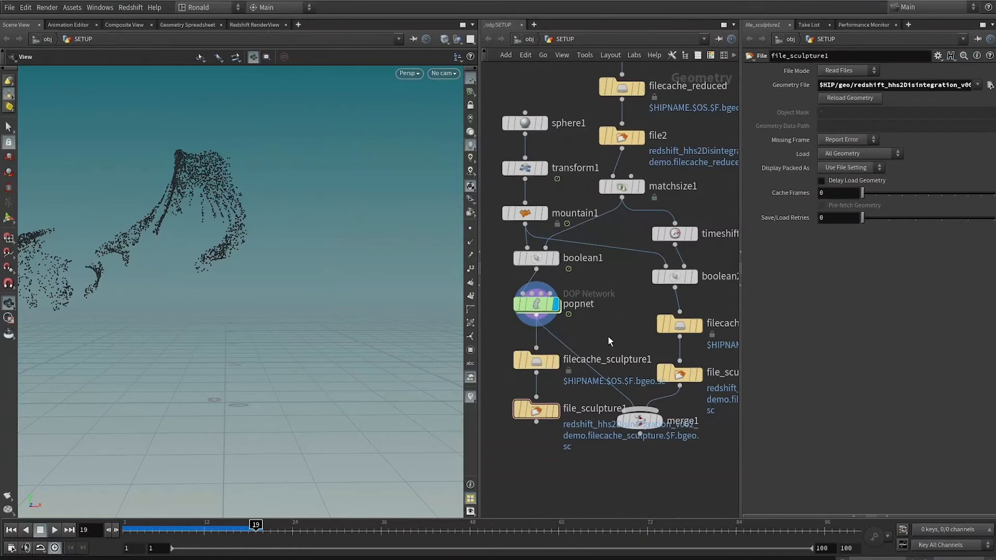
Rename the copied File Cache node below popnet to filecache_particles.
{"action": "double_click", "coordinate": [611, 359]}
{"action": "left_click_drag", "start_coordinate": [613, 360], "coordinate": [721, 363]}
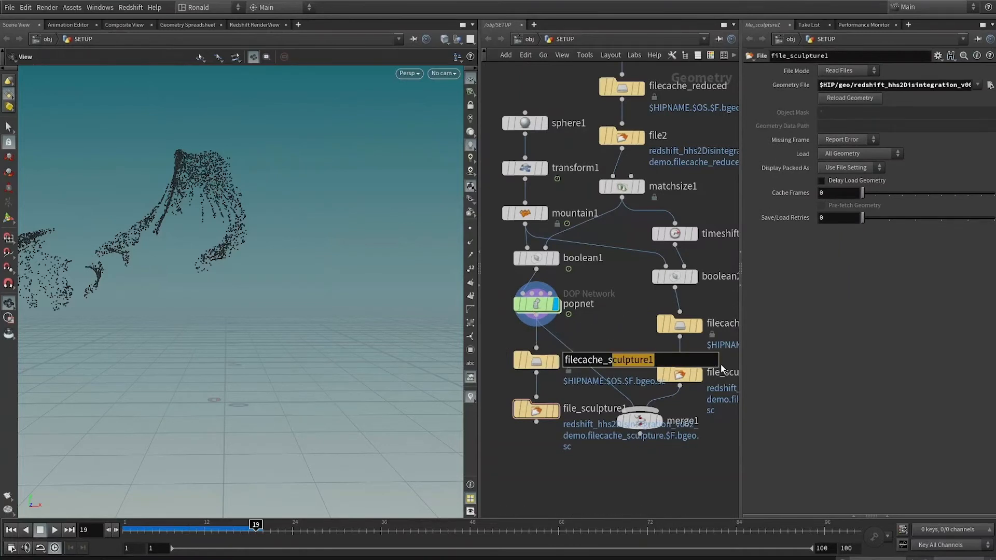
{"action": "key", "text": "BackSpace"}
{"action": "key", "text": "BackSpace"}
{"action": "type", "text": "particle"}
{"action": "key", "text": "Return"}
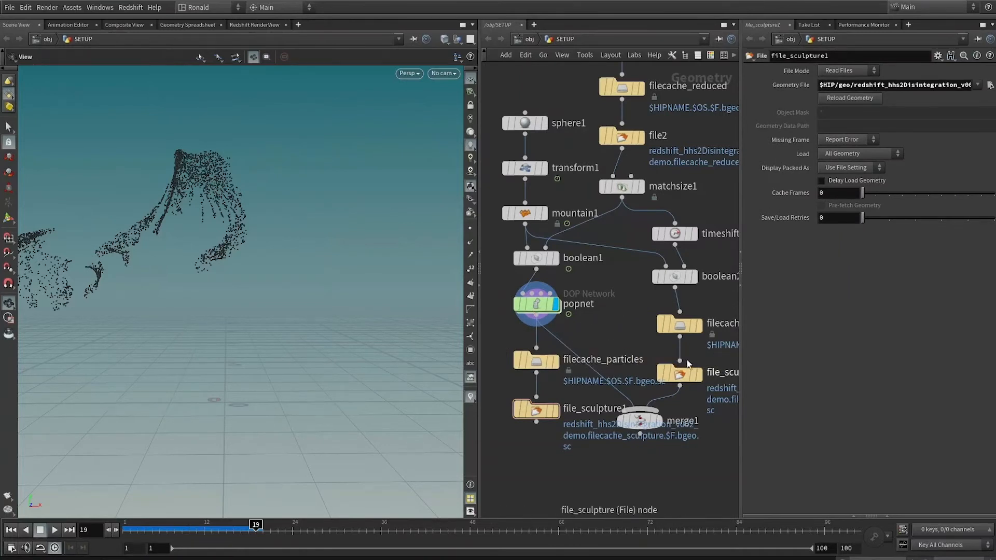
Rename the copied File node to file_particles and select filecache_particles.
{"action": "double_click", "coordinate": [594, 409]}
{"action": "left_click_drag", "start_coordinate": [587, 409], "coordinate": [722, 429]}
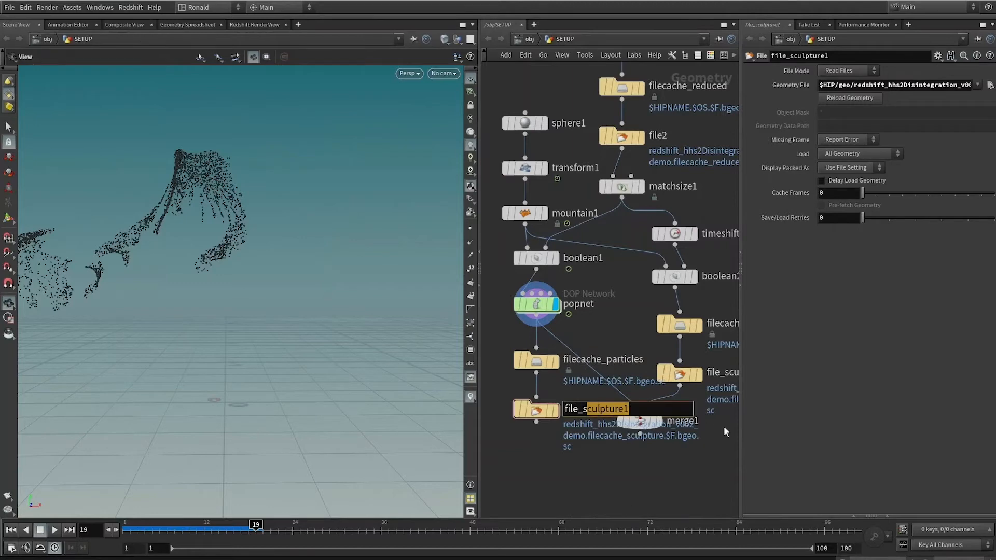
{"action": "key", "text": "BackSpace"}
{"action": "key", "text": "BackSpace"}
{"action": "type", "text": "particles"}
{"action": "key", "text": "Return"}
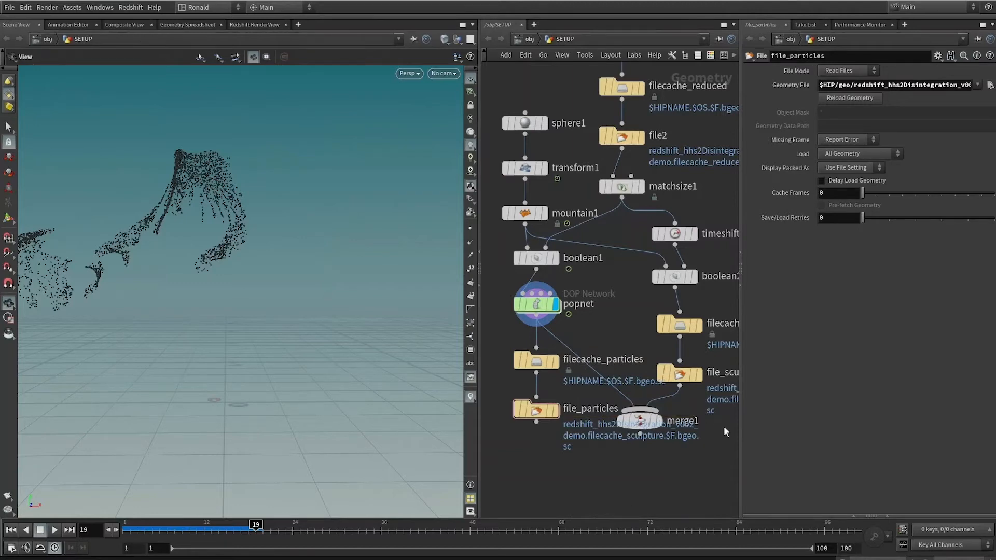
{"action": "left_click", "coordinate": [536, 361]}
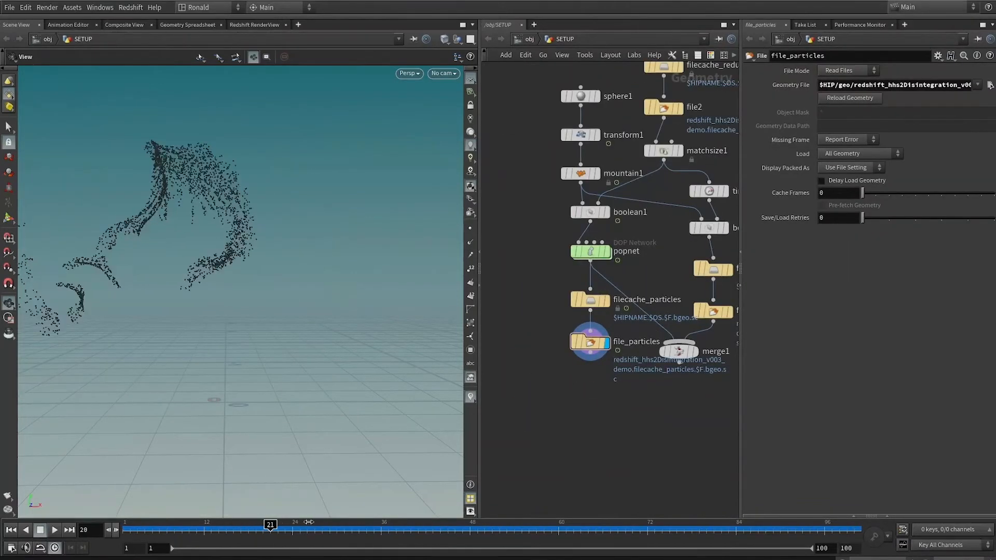
Attach an Attribute Randomize node for Cd to file_particles, display it and scrub through the coloured particles up to frame 72.
{"action": "left_click_drag", "start_coordinate": [591, 354], "coordinate": [593, 372]}
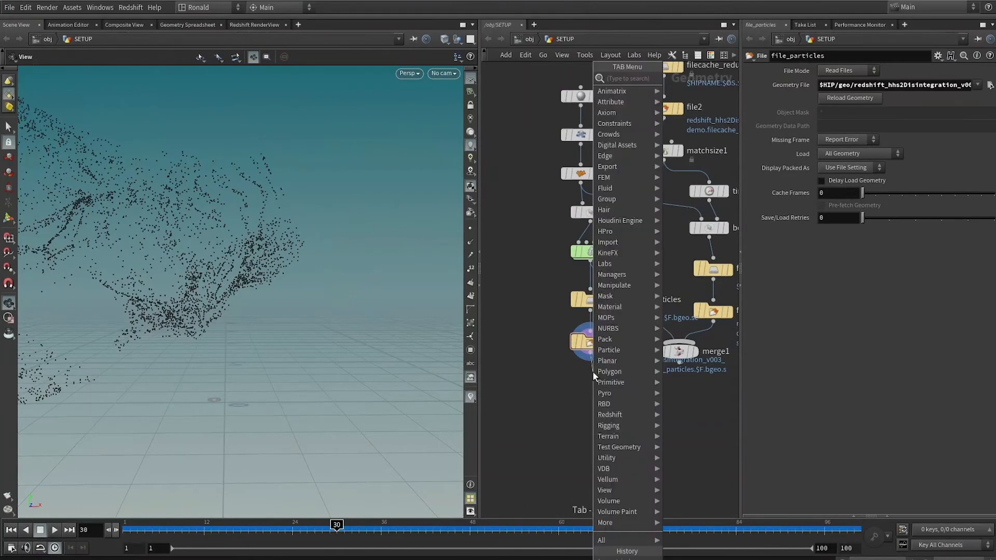
{"action": "type", "text": "anr"}
{"action": "key", "text": "BackSpace"}
{"action": "key", "text": "BackSpace"}
{"action": "type", "text": "ra"}
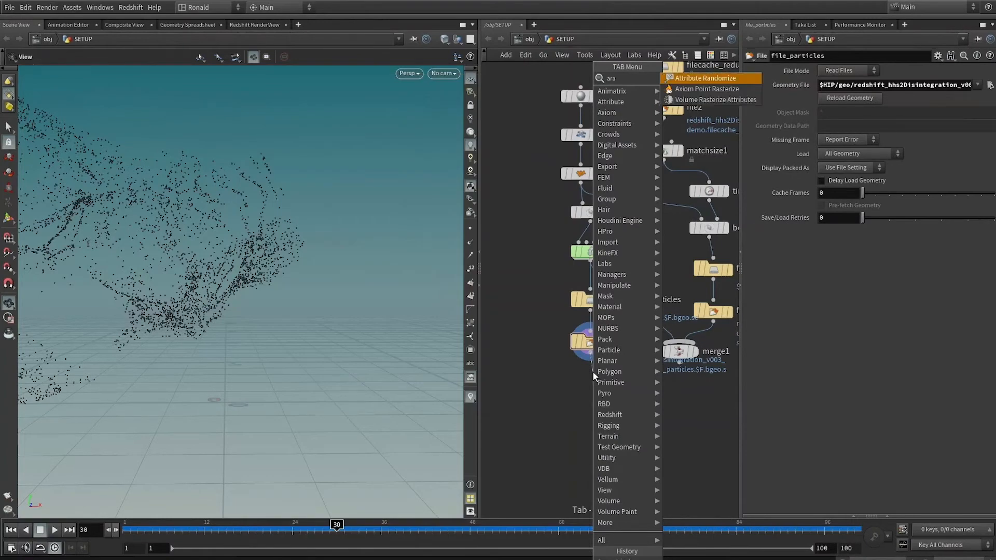
{"action": "key", "text": "Return"}
{"action": "left_click", "coordinate": [610, 383]}
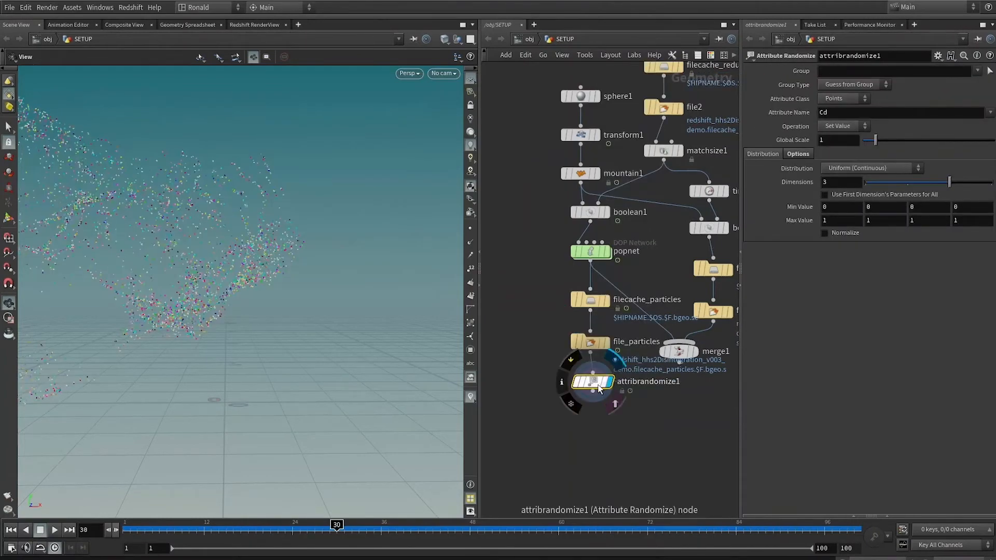
{"action": "left_click_drag", "start_coordinate": [165, 526], "coordinate": [432, 525]}
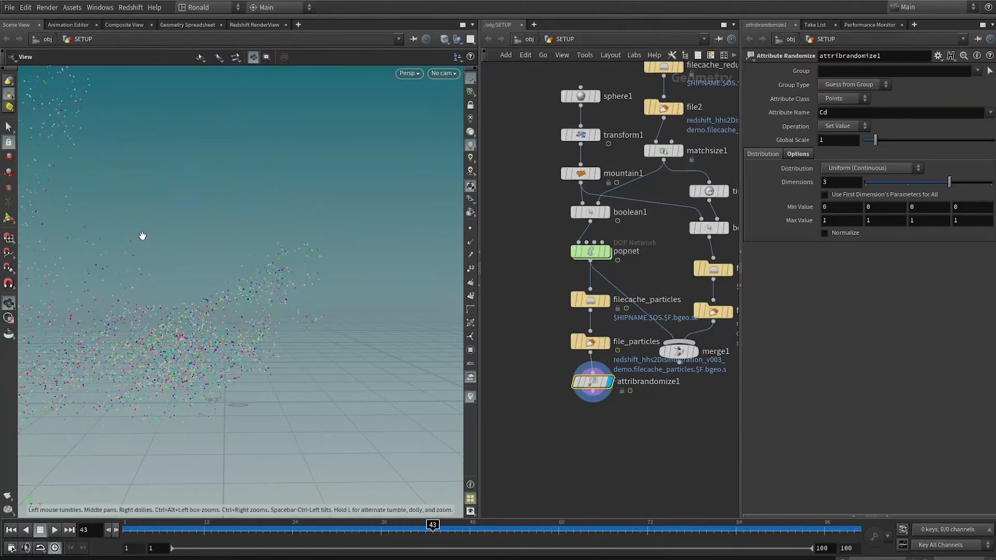
{"action": "middle_click_drag", "start_coordinate": [141, 254], "coordinate": [225, 241]}
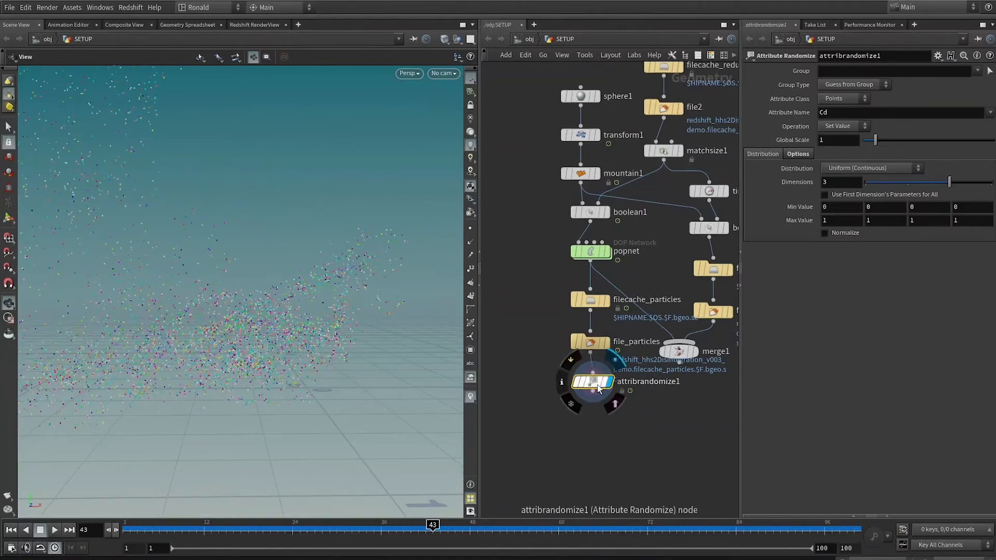
{"action": "left_click_drag", "start_coordinate": [597, 386], "coordinate": [595, 387]}
{"action": "left_click_drag", "start_coordinate": [165, 530], "coordinate": [648, 485]}
Add a Box node beside attribrandomize1 and display it.
{"action": "scroll", "coordinate": [597, 445], "scroll_direction": "down", "scroll_amount": 2}
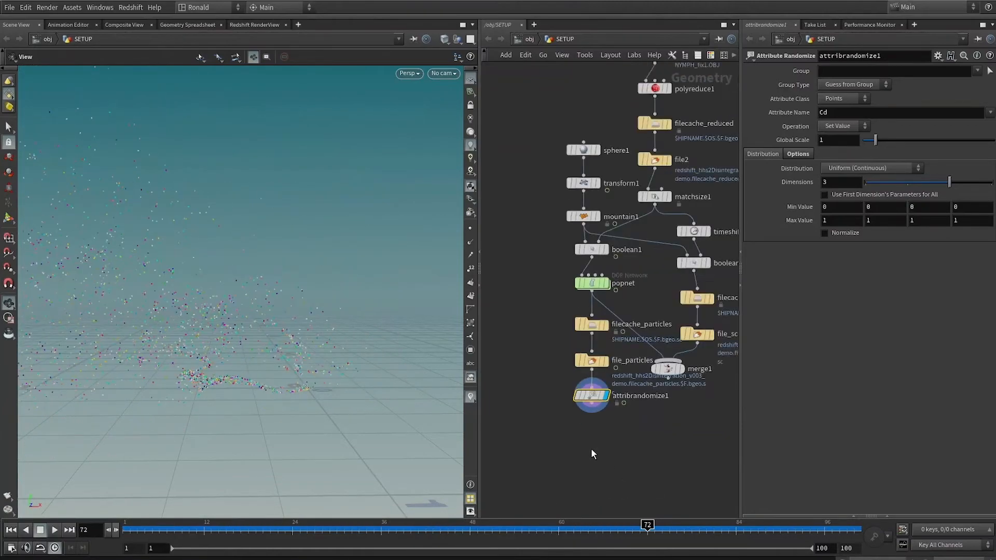
{"action": "scroll", "coordinate": [590, 449], "scroll_direction": "up", "scroll_amount": 2}
{"action": "key", "text": "Tab"}
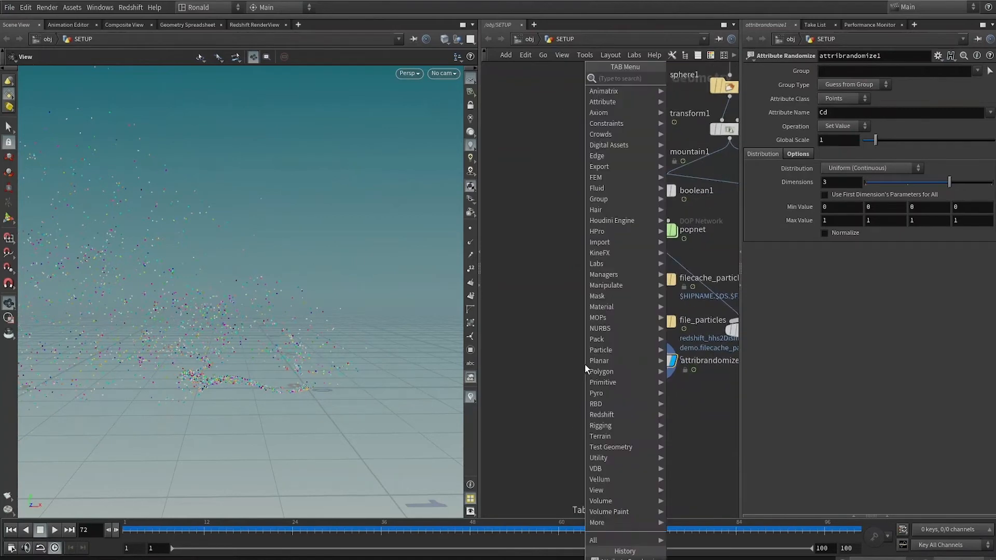
{"action": "type", "text": "null"}
{"action": "key", "text": "Return"}
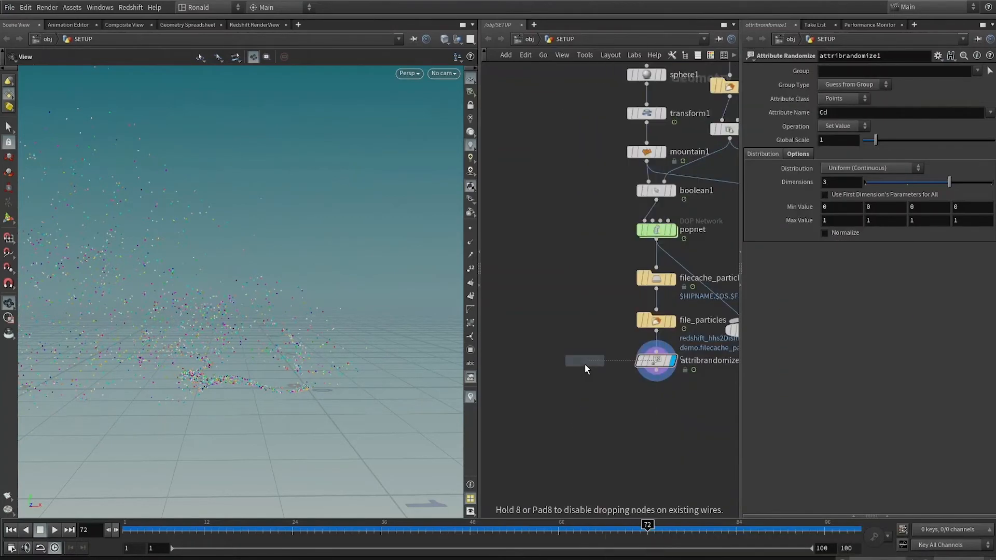
{"action": "left_click", "coordinate": [585, 363]}
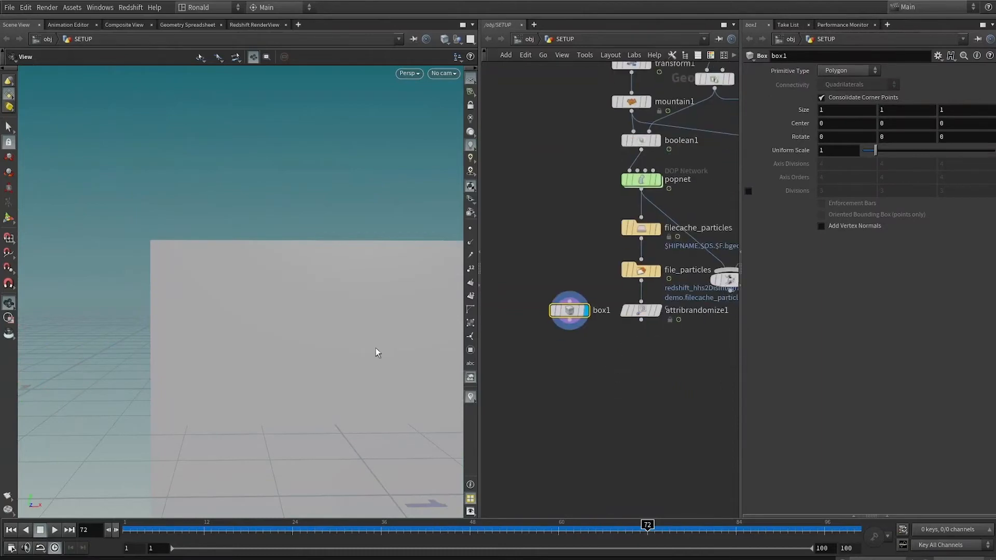
Copy box1 onto the attribrandomize1 particles with a Copy to Points node, display it and inspect the boxes at frame 75.
{"action": "left_click_drag", "start_coordinate": [570, 320], "coordinate": [583, 365]}
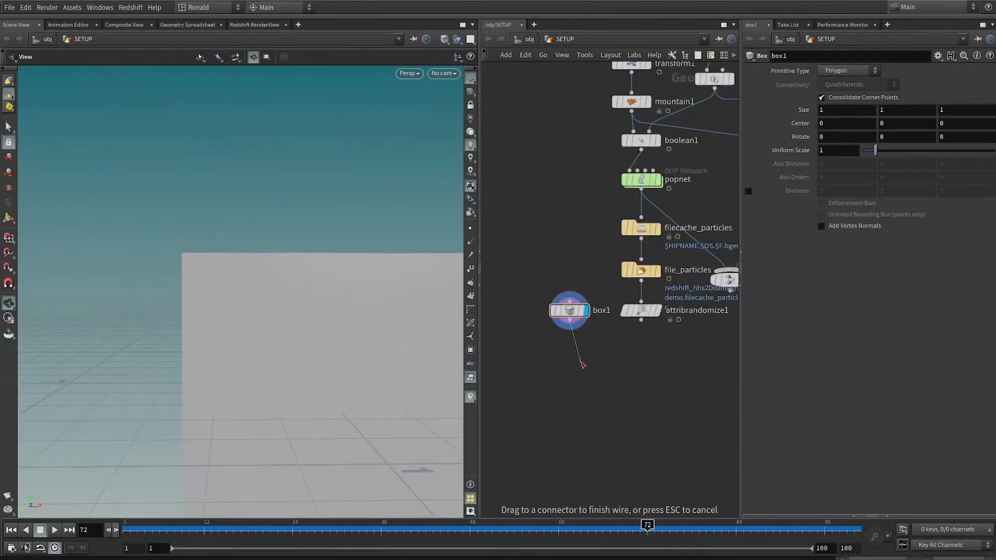
{"action": "key", "text": "Tab"}
{"action": "type", "text": "ctp"}
{"action": "key", "text": "Return"}
{"action": "left_click", "coordinate": [582, 362]}
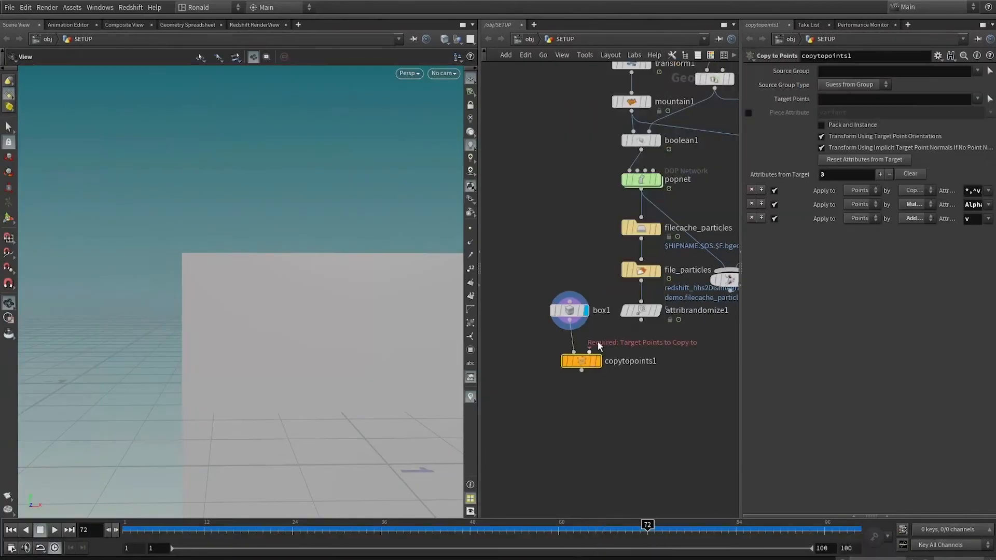
{"action": "left_click_drag", "start_coordinate": [590, 353], "coordinate": [641, 320]}
{"action": "left_click", "coordinate": [599, 362]}
{"action": "left_click_drag", "start_coordinate": [584, 369], "coordinate": [614, 399]}
{"action": "key", "text": "f"}
{"action": "left_click_drag", "start_coordinate": [190, 530], "coordinate": [670, 502]}
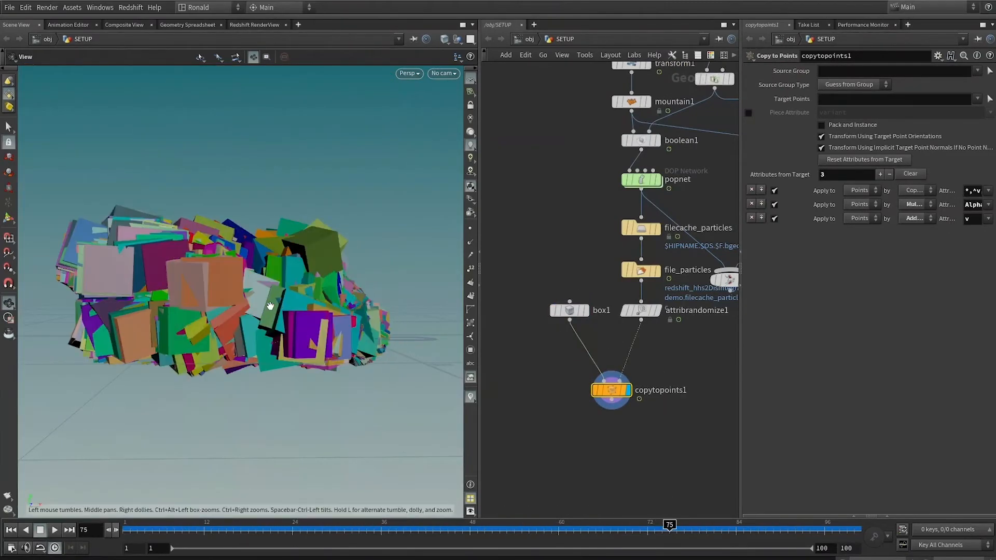
{"action": "middle_click_drag", "start_coordinate": [269, 306], "coordinate": [176, 244]}
{"action": "left_click_drag", "start_coordinate": [296, 254], "coordinate": [285, 294]}
Insert a Point Wrangle node between attribrandomize1 and copytopoints1.
{"action": "left_click", "coordinate": [569, 311]}
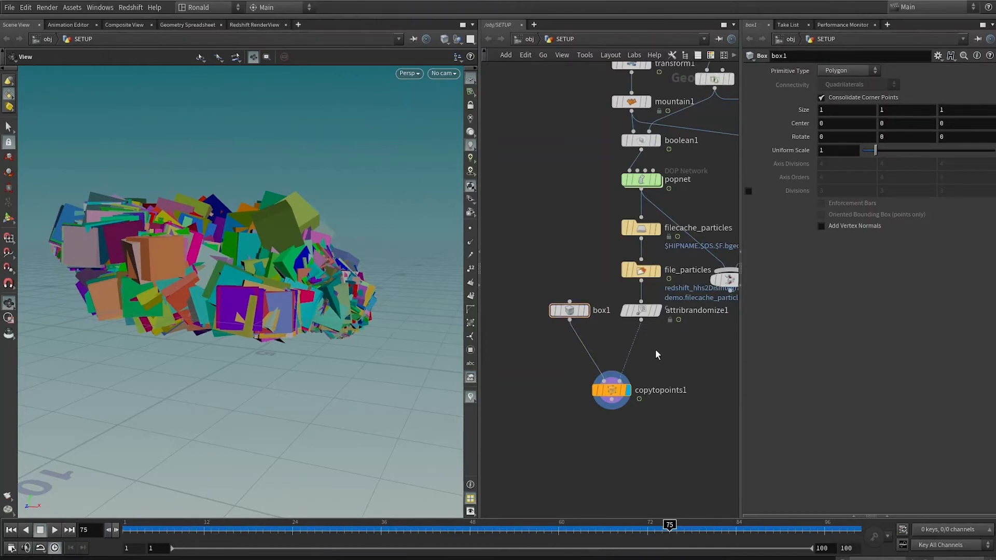
{"action": "key", "text": "Tab"}
{"action": "type", "text": "pwr"}
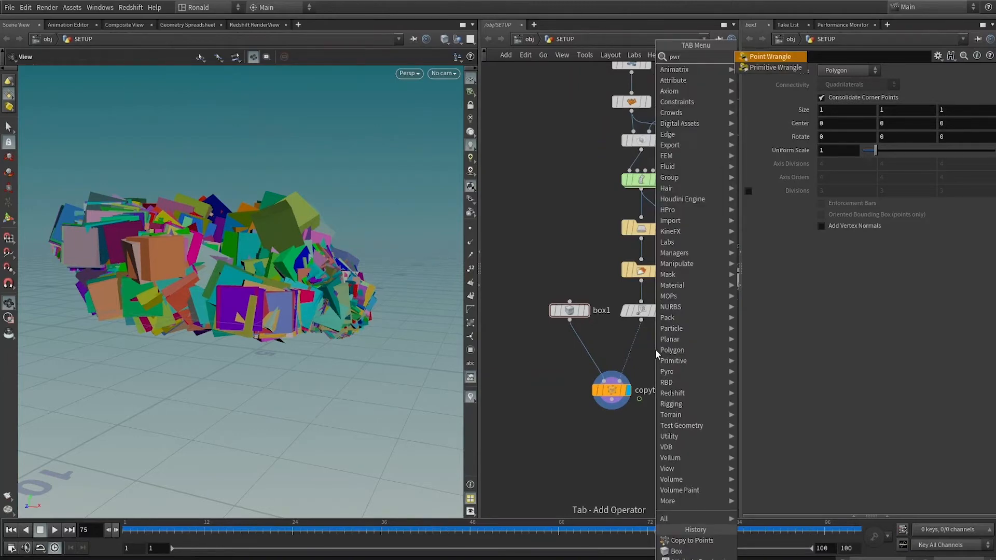
{"action": "key", "text": "Return"}
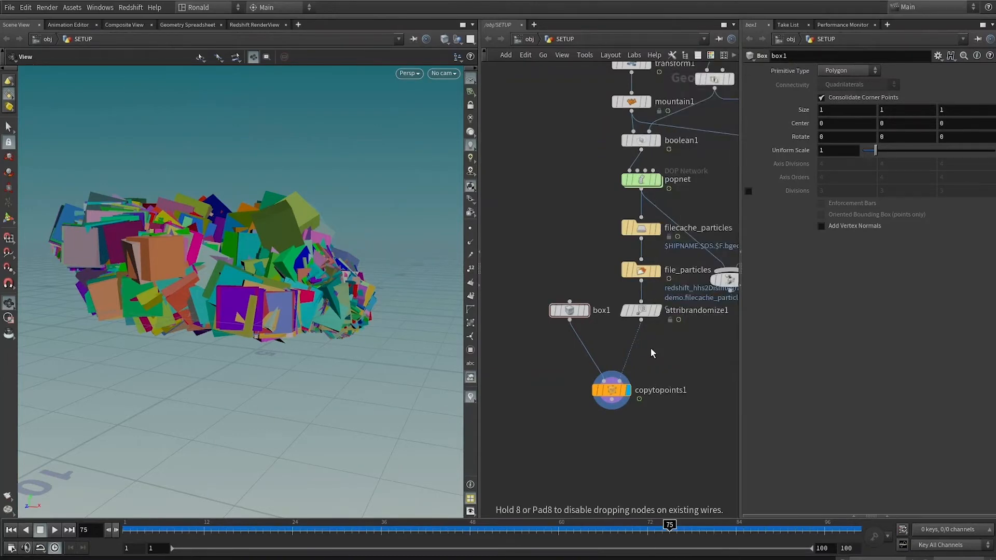
{"action": "left_click", "coordinate": [650, 348]}
{"action": "left_click", "coordinate": [662, 330]}
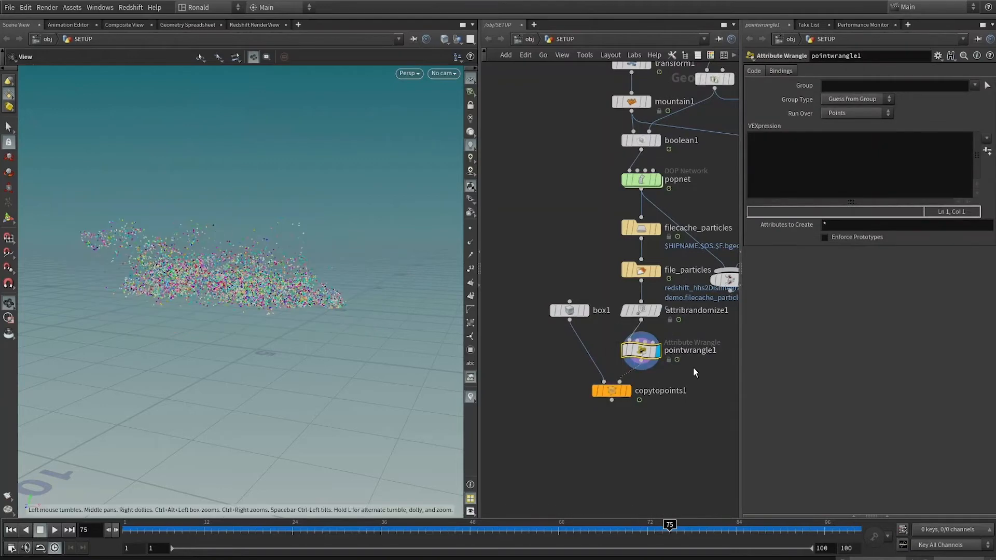
{"action": "left_click", "coordinate": [627, 390]}
{"action": "middle_click_drag", "start_coordinate": [188, 228], "coordinate": [286, 303]}
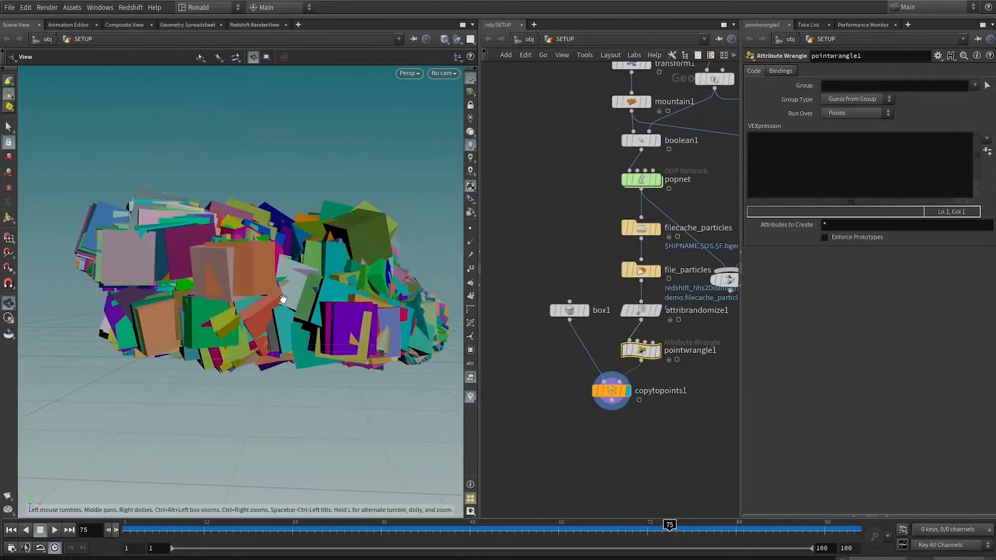
{"action": "right_click_drag", "start_coordinate": [286, 302], "coordinate": [276, 302]}
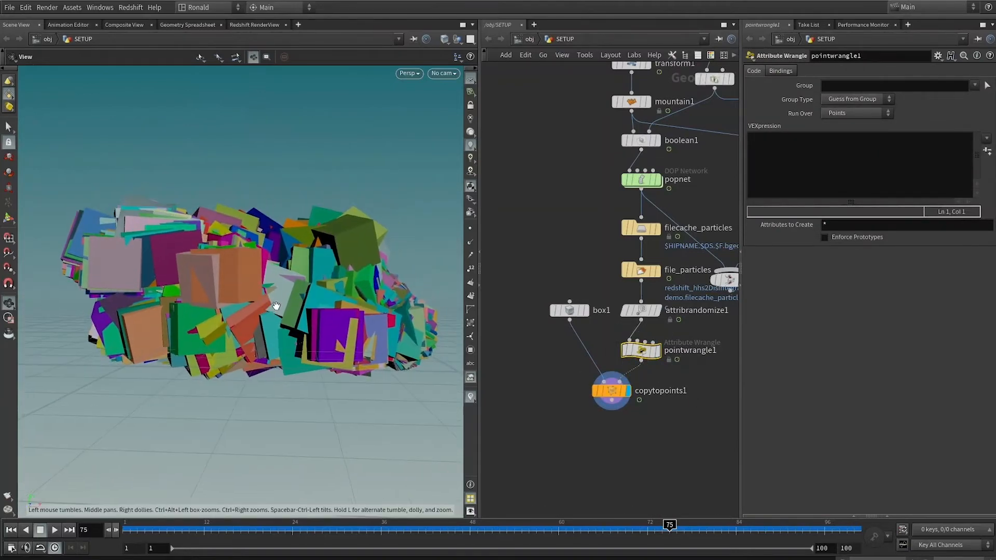
{"action": "left_click", "coordinate": [814, 148]}
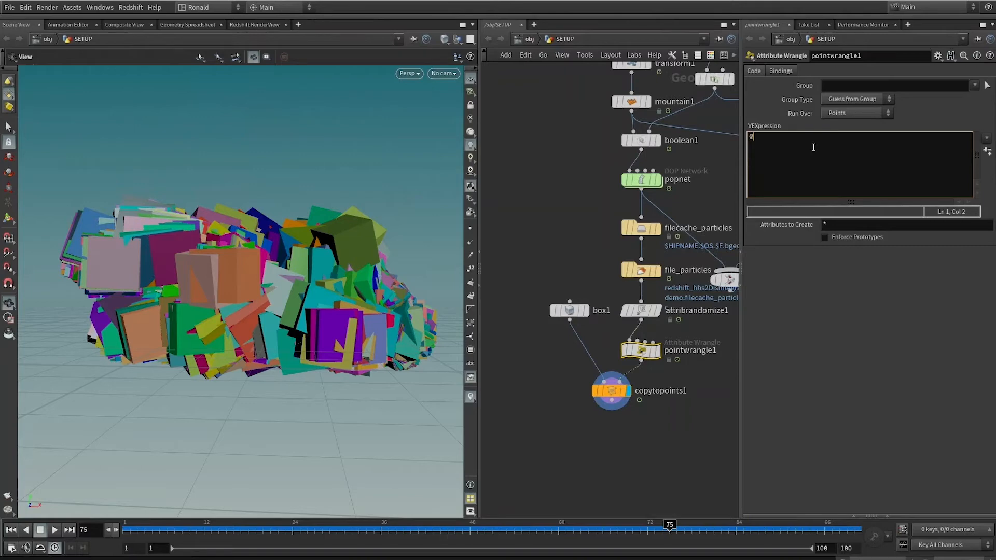
{"action": "type", "text": "@pscale = 0.1;"}
{"action": "left_click_drag", "start_coordinate": [280, 279], "coordinate": [312, 312]}
Replace the fixed scale with chf("pscale_multiplier"), create its parameter on the wrangle and set Pscale Multiplier to .1.
{"action": "left_click", "coordinate": [788, 137]}
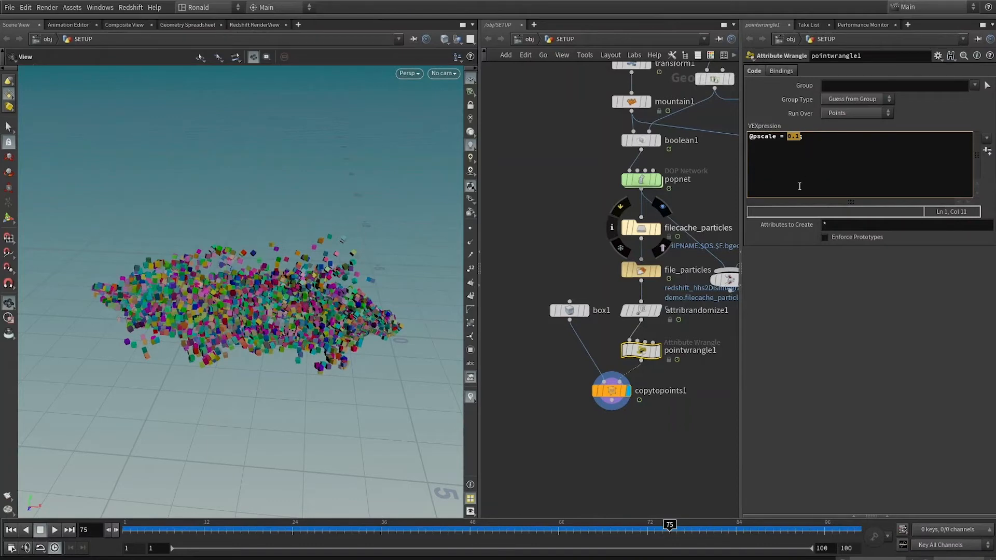
{"action": "type", "text": "chf(\"pscale_multiplier\""}
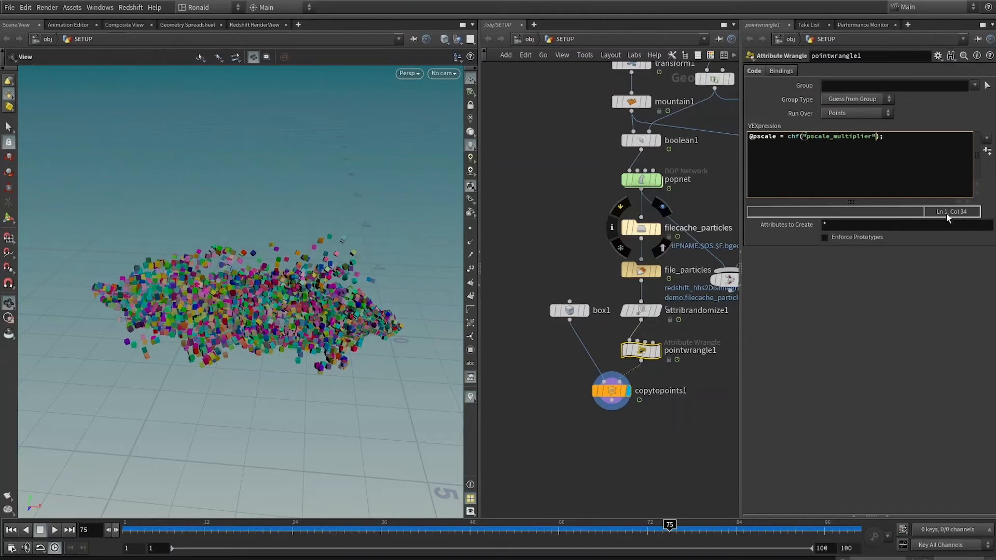
{"action": "left_click", "coordinate": [987, 150]}
{"action": "mouse_move", "coordinate": [867, 254]}
{"action": "left_mouse_down"}
{"action": "mouse_move", "coordinate": [963, 250]}
{"action": "mouse_move", "coordinate": [955, 261]}
{"action": "mouse_move", "coordinate": [869, 259]}
{"action": "left_mouse_up"}
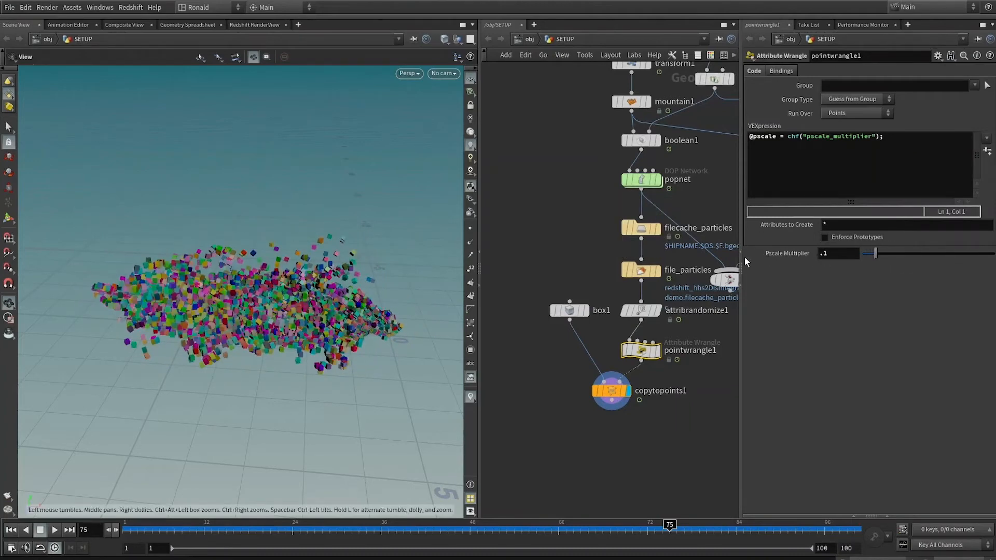
{"action": "left_click_drag", "start_coordinate": [173, 283], "coordinate": [192, 273]}
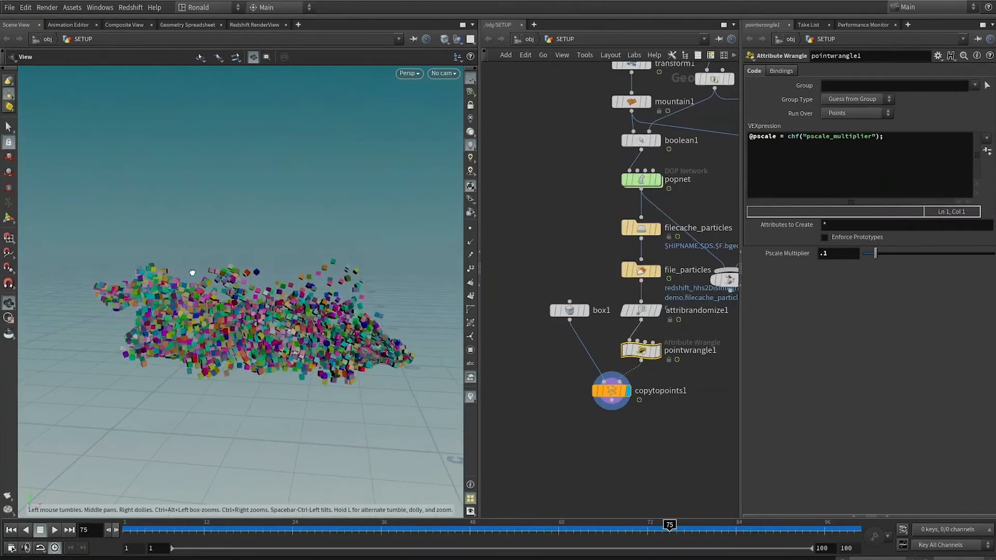
Scrub the copied boxes back to frame 42 and inspect the popnet node's point attributes.
{"action": "left_click_drag", "start_coordinate": [263, 403], "coordinate": [192, 508]}
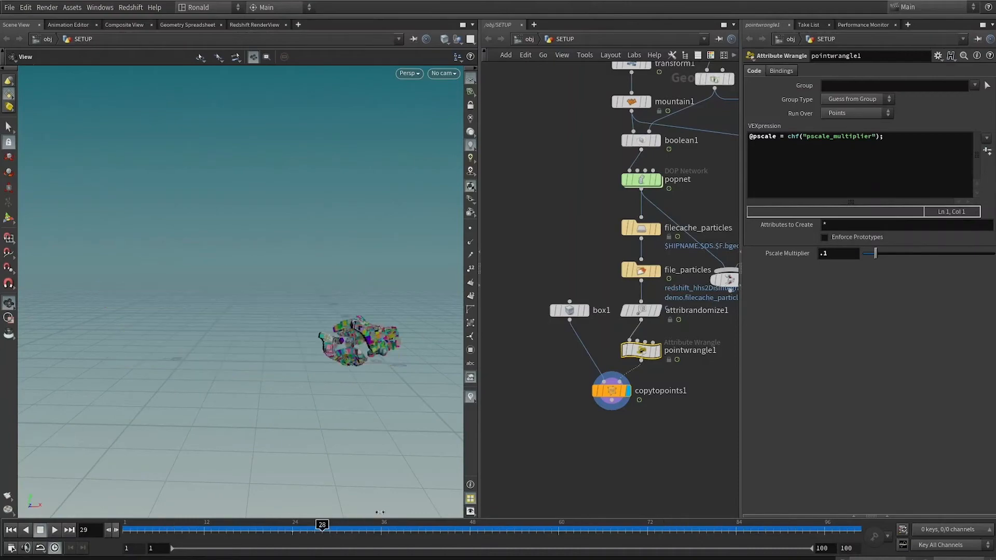
{"action": "left_click_drag", "start_coordinate": [540, 523], "coordinate": [426, 524]}
{"action": "middle_click_drag", "start_coordinate": [581, 209], "coordinate": [549, 177]}
{"action": "scroll", "coordinate": [562, 179], "scroll_direction": "up", "scroll_amount": 3}
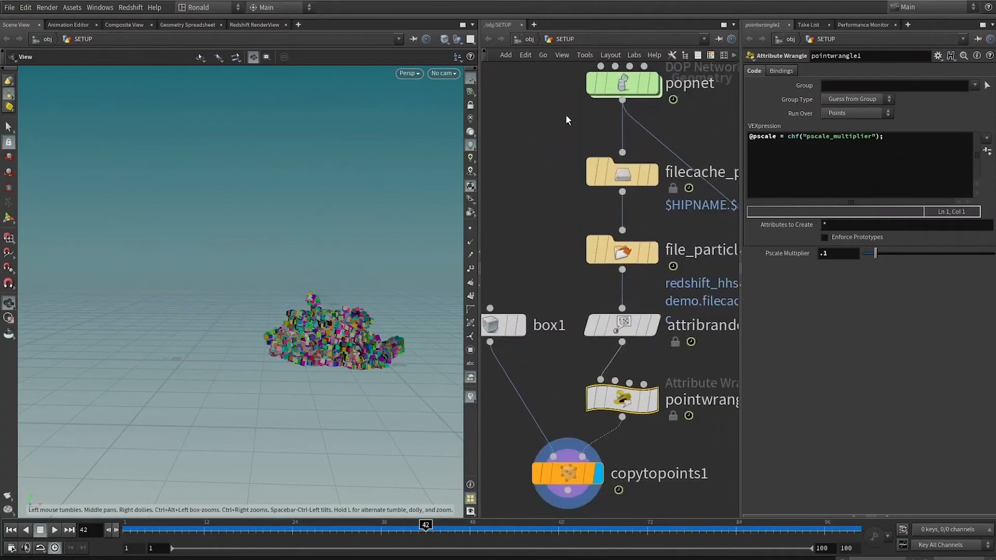
{"action": "middle_click", "coordinate": [617, 87]}
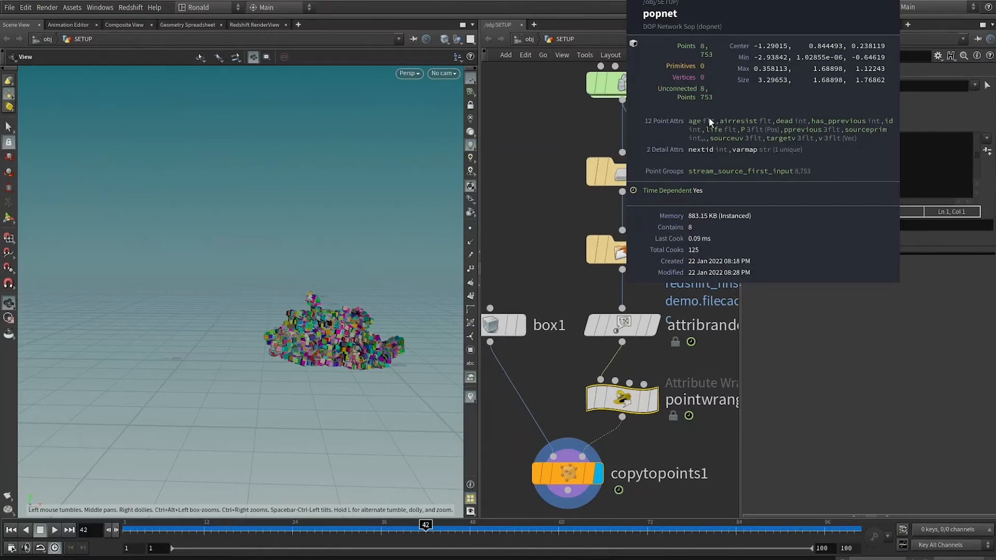
{"action": "left_click", "coordinate": [791, 147]}
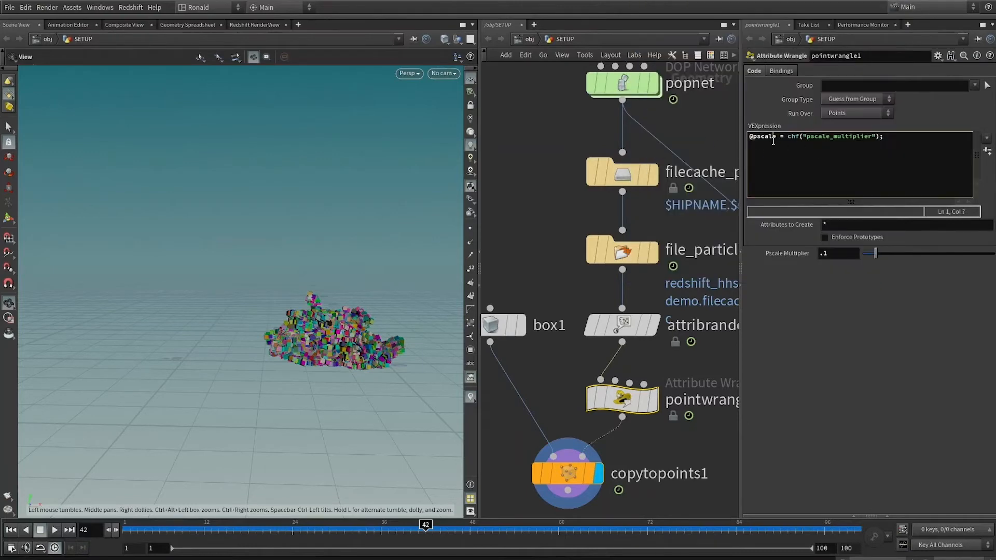
{"action": "type", "text": "@age "}
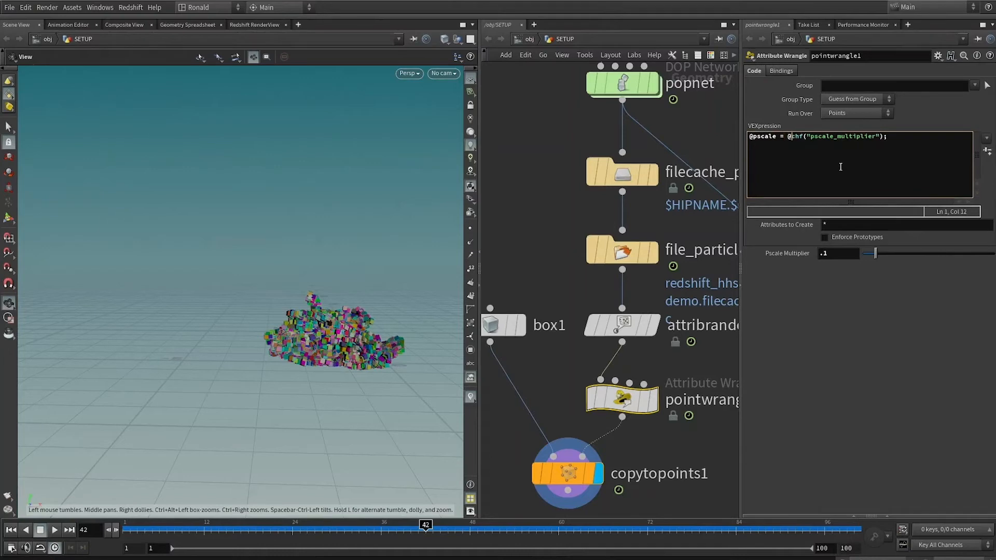
{"action": "type", "text": "*"}
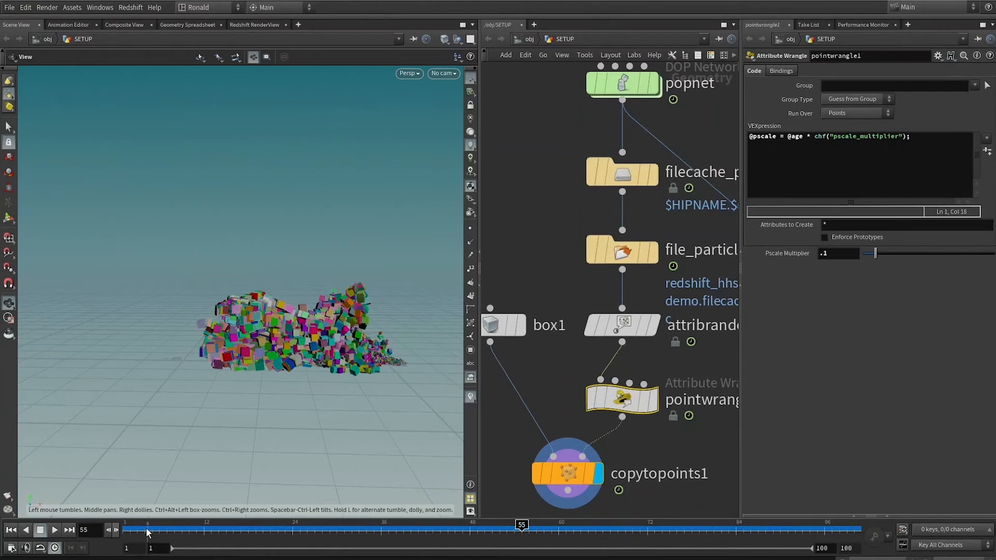
{"action": "left_click_drag", "start_coordinate": [133, 531], "coordinate": [94, 555]}
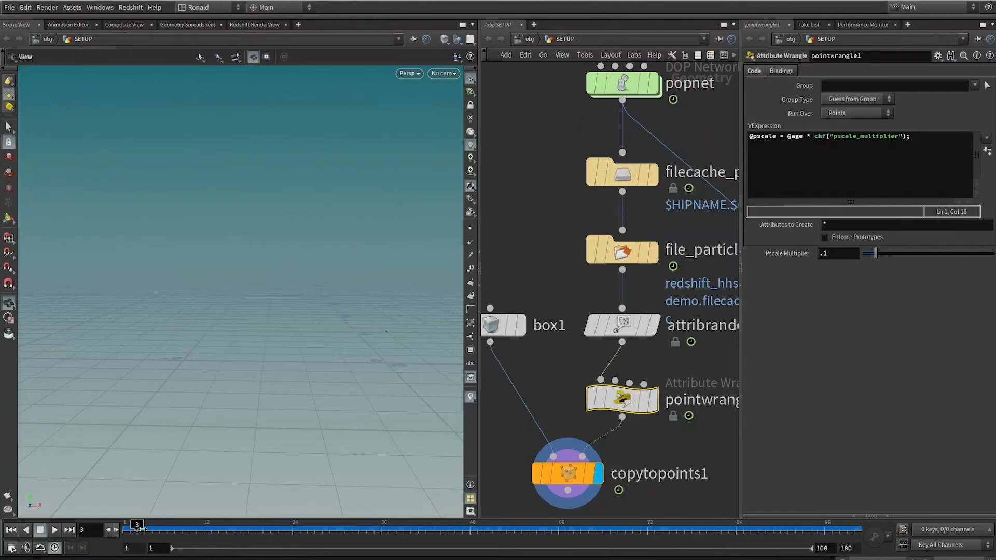
{"action": "left_click_drag", "start_coordinate": [273, 530], "coordinate": [986, 525]}
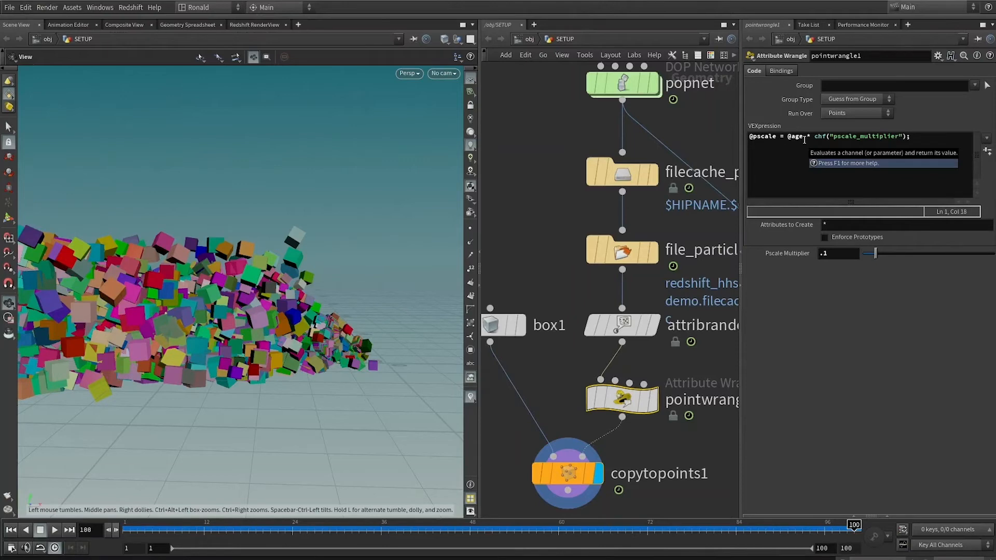
{"action": "left_click", "coordinate": [952, 142]}
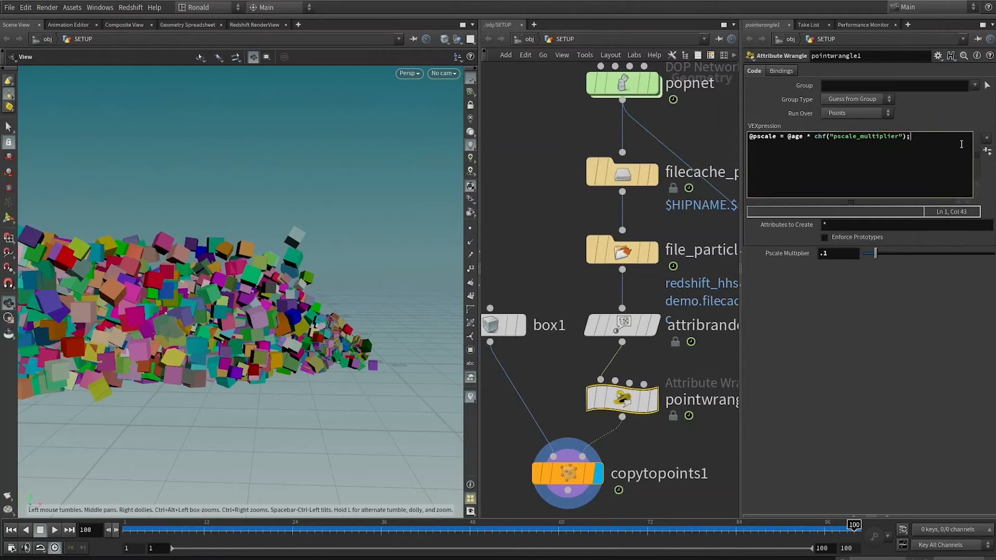
{"action": "key", "text": "Home"}
{"action": "key", "text": "Return"}
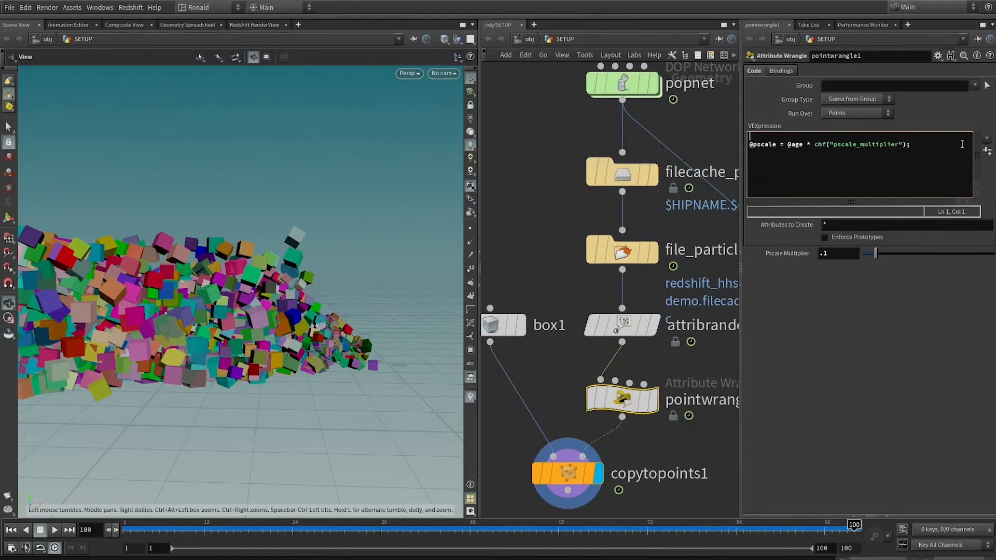
{"action": "type", "text": "float fitage = fit(@age,"}
{"action": "type", "text": ", 4, 0, 1);"}
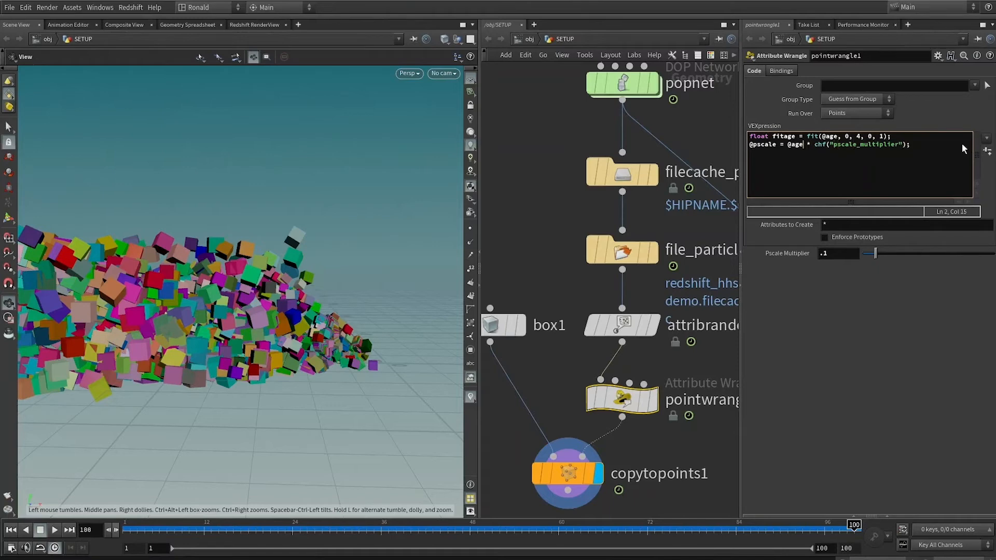
{"action": "key", "text": "shift+Left"}
{"action": "key", "text": "shift+Left"}
{"action": "key", "text": "shift+Left"}
{"action": "type", "text": "fitage"}
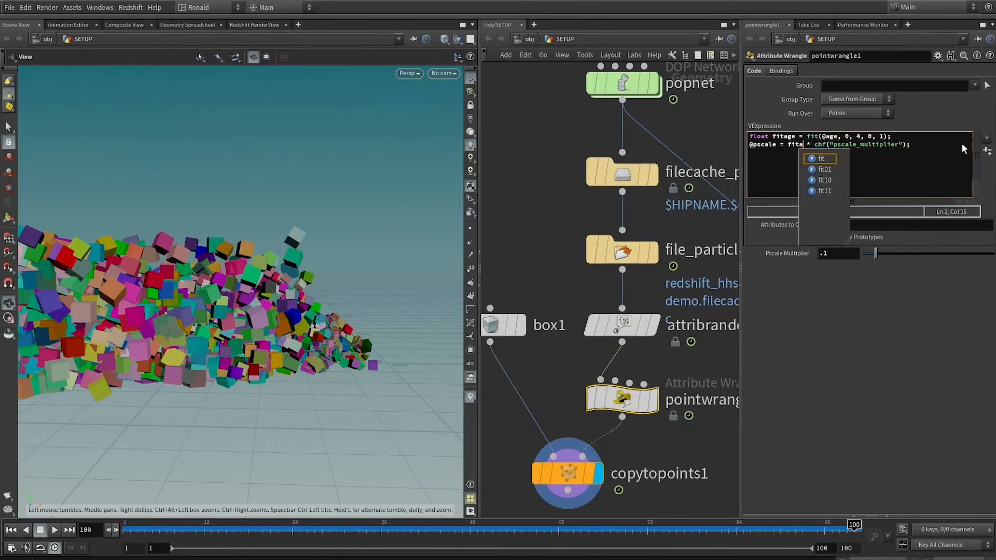
{"action": "left_click_drag", "start_coordinate": [167, 531], "coordinate": [921, 343]}
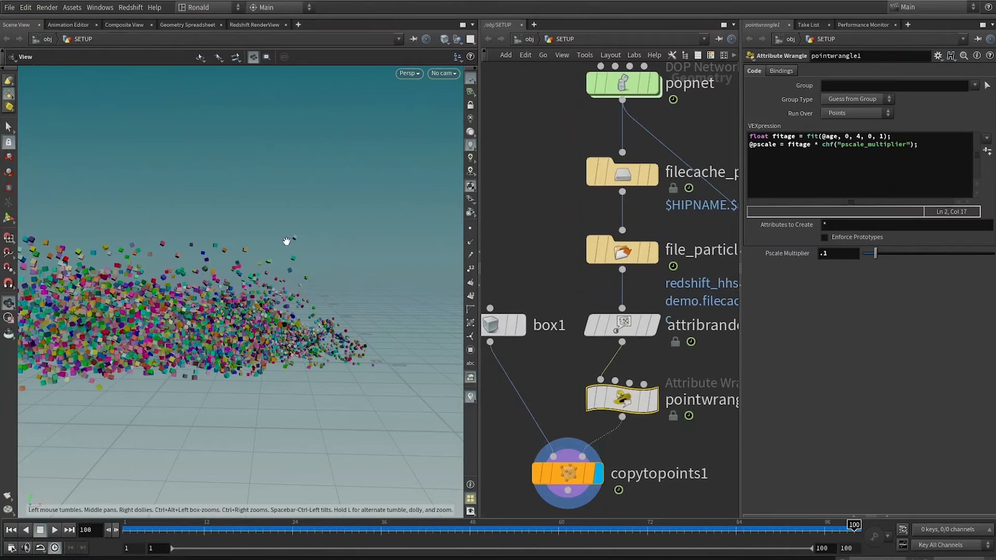
Start editing the wrangle code at the end of the fitage line.
{"action": "left_click", "coordinate": [906, 135]}
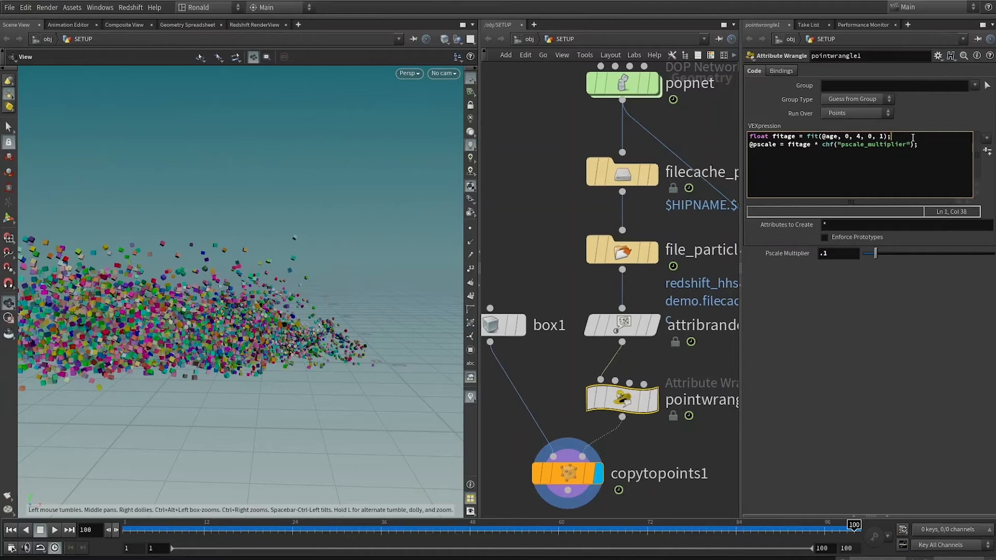
Add the line float ramp_fitage = chramp("ramp_fitage", fitage); below the fitage line in the wrangle and create its ramp parameter.
{"action": "key", "text": "Return"}
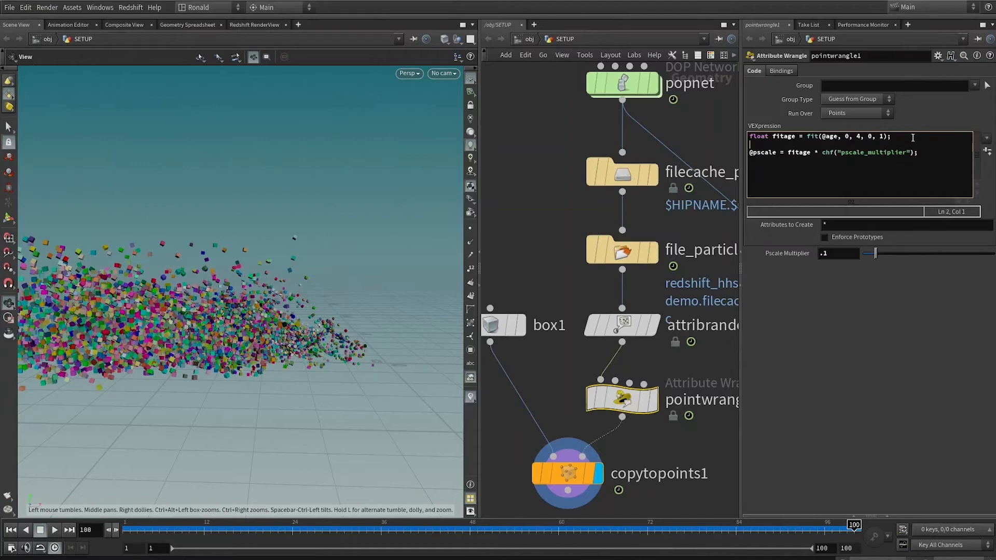
{"action": "type", "text": "float ramp_fitage = chramp("}
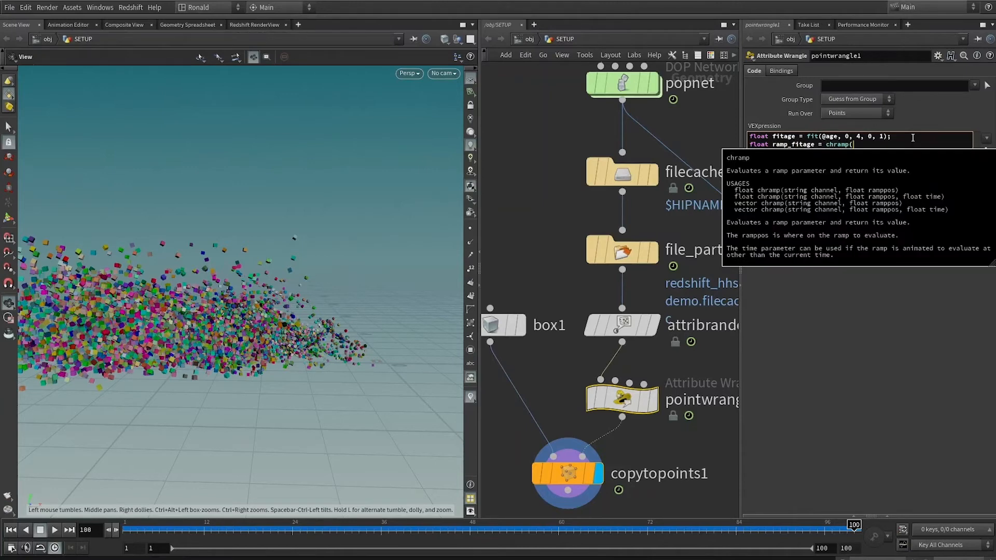
{"action": "type", "text": "\""}
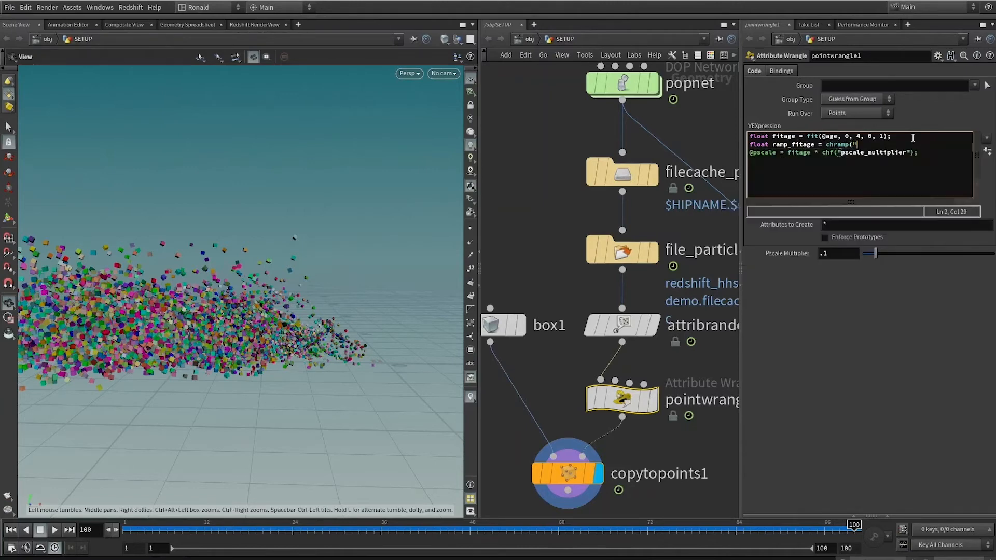
{"action": "type", "text": "ramp_"}
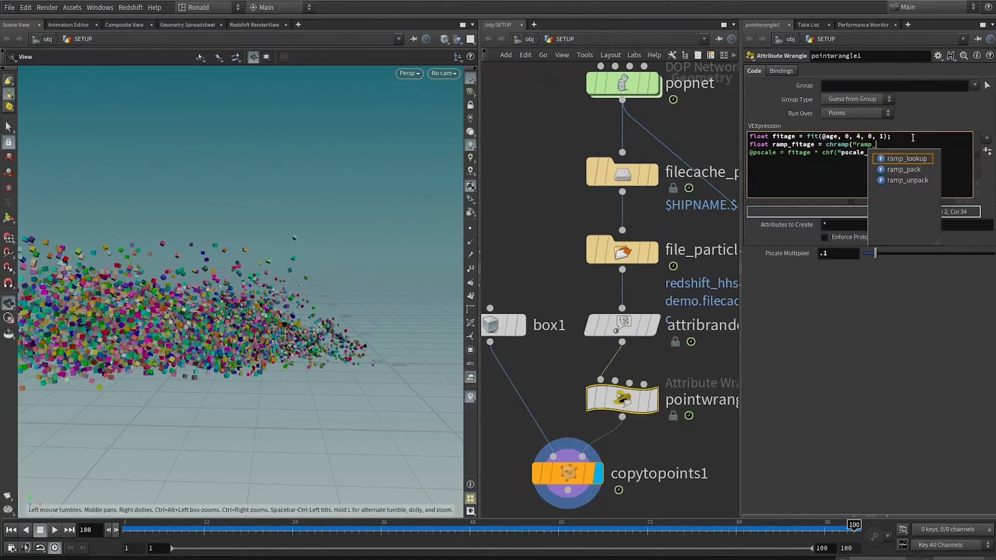
{"action": "type", "text": "fitage\""}
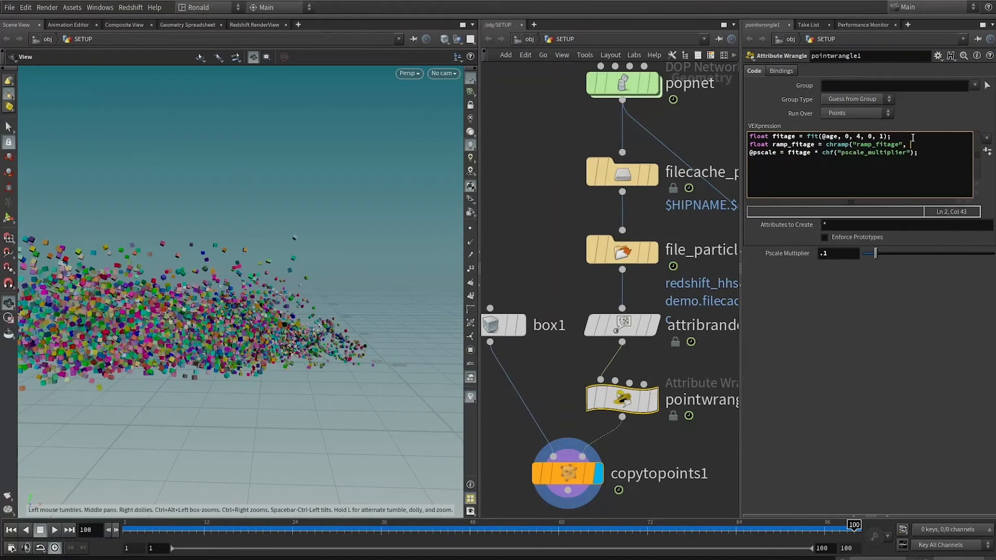
{"action": "type", "text": ", fit"}
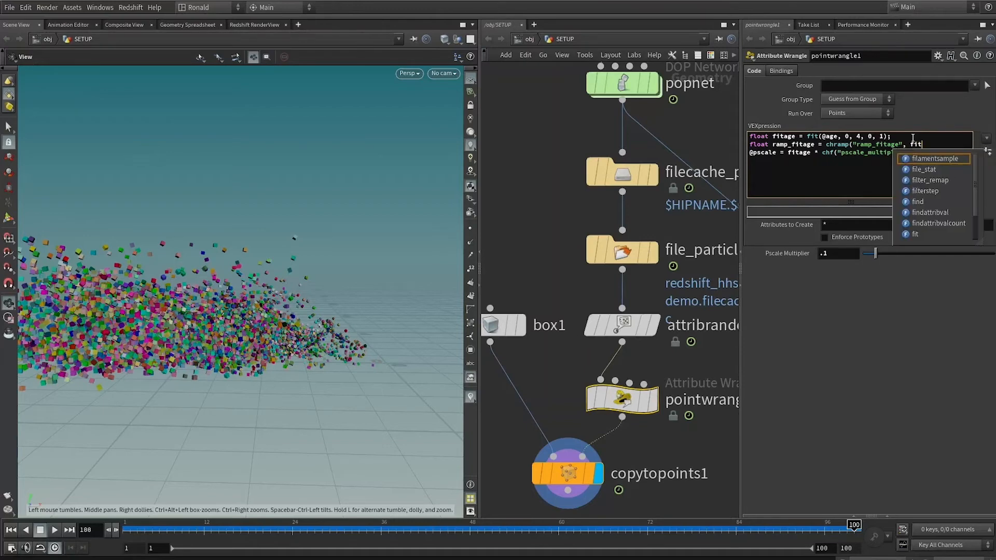
{"action": "type", "text": "age)"}
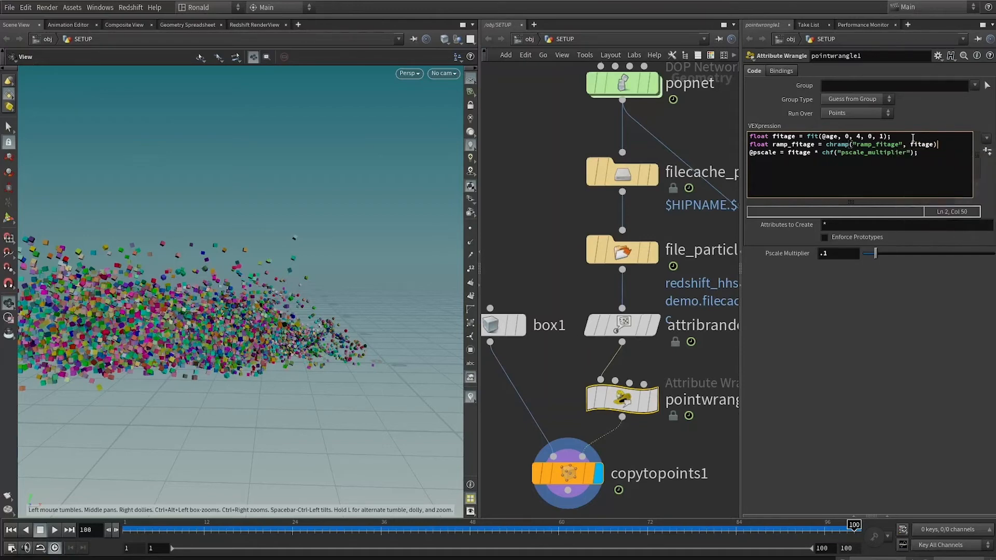
{"action": "type", "text": ";"}
{"action": "left_click", "coordinate": [989, 151]}
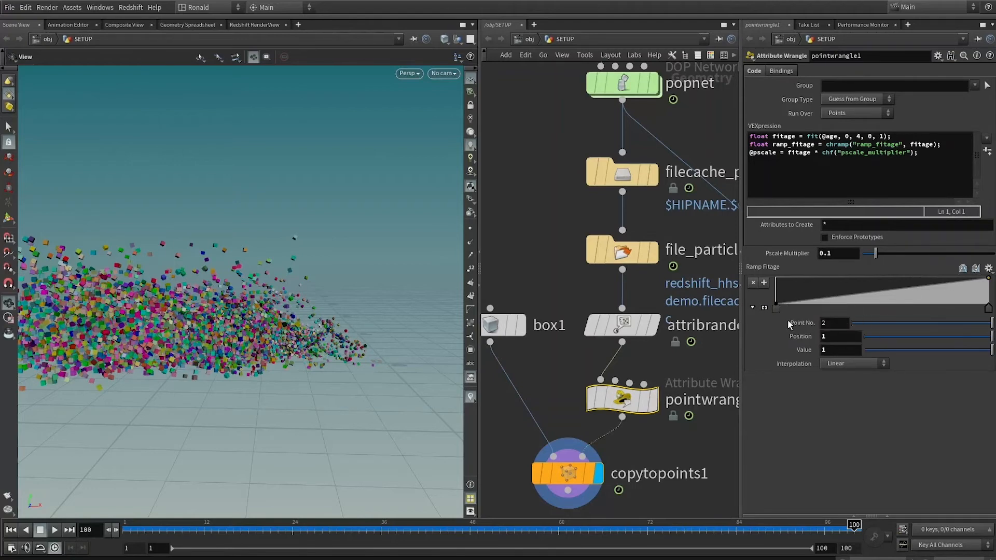
Invert the Ramp Fitage curve so it falls from value 1 at position 0 to value 0 at position 1, and scrub the timeline.
{"action": "left_click_drag", "start_coordinate": [776, 305], "coordinate": [777, 277]}
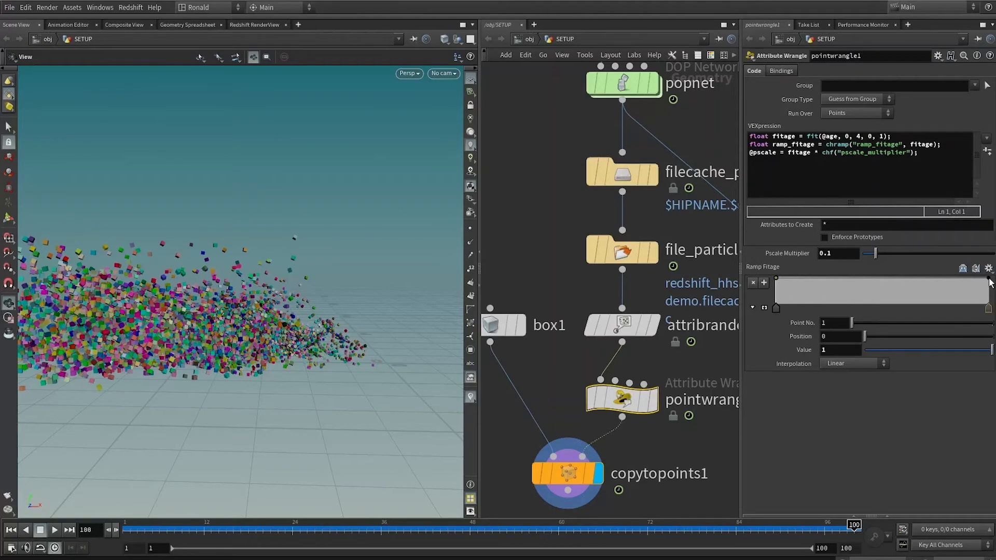
{"action": "left_click_drag", "start_coordinate": [989, 279], "coordinate": [989, 290]}
{"action": "left_click_drag", "start_coordinate": [243, 519], "coordinate": [312, 509]}
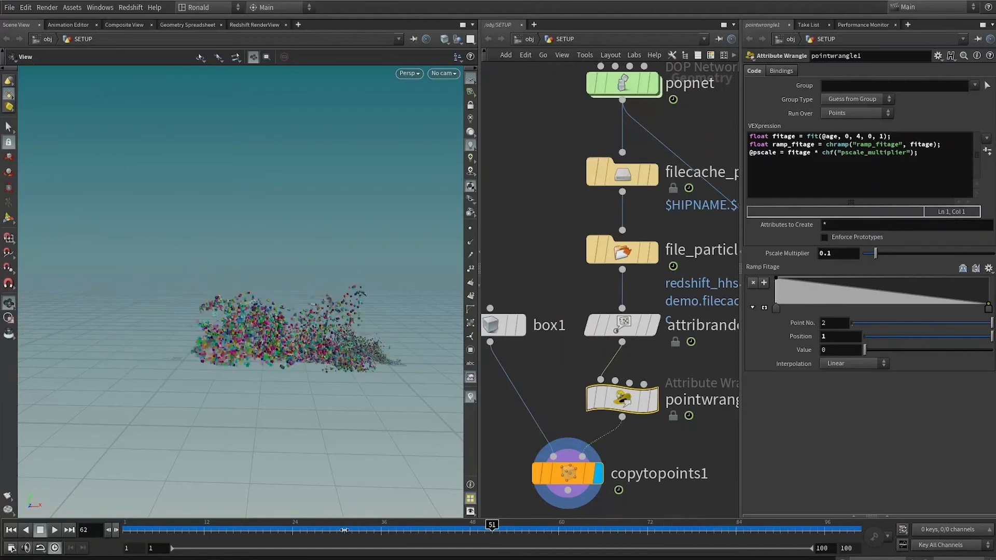
Replace fitage with ramp_fitage in the pscale line and check the box sizes across the timeline to frame 100.
{"action": "left_click", "coordinate": [788, 153]}
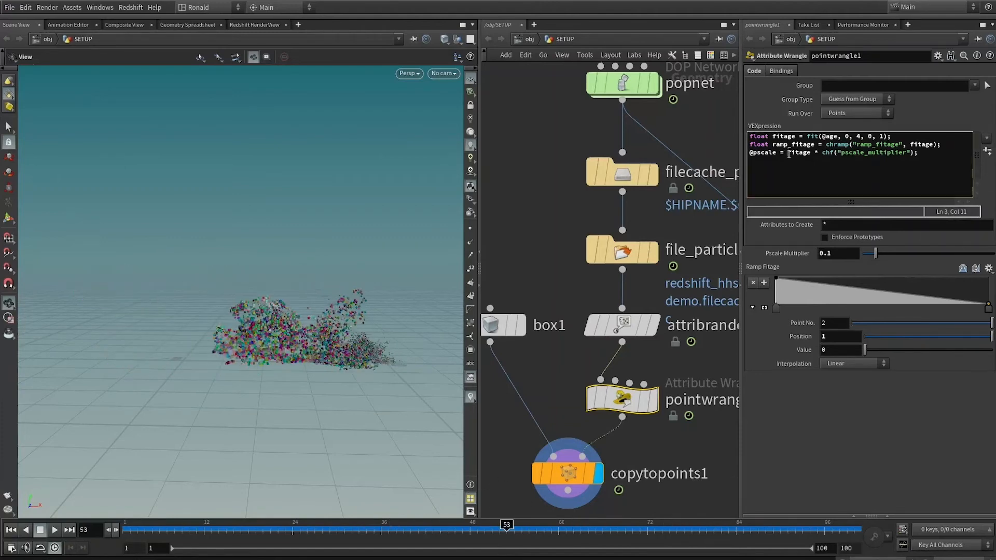
{"action": "type", "text": "ramp_"}
{"action": "left_click_drag", "start_coordinate": [181, 525], "coordinate": [865, 496]}
Set the ramp's interpolation to B-Spline and shape an early falloff with added points, including value 1 near position 0.09 and 0.75 near 0.19.
{"action": "left_click", "coordinate": [776, 310]}
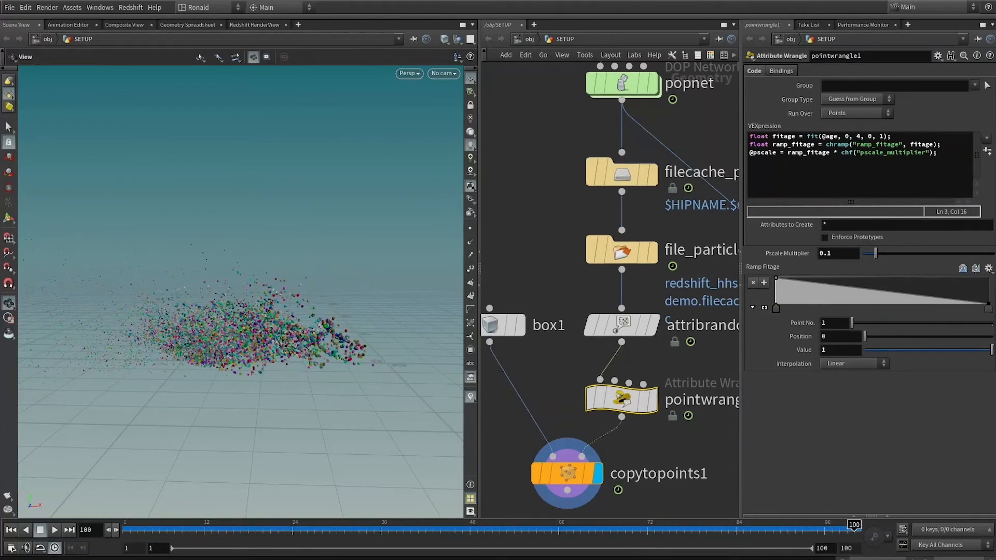
{"action": "right_click", "coordinate": [989, 309]}
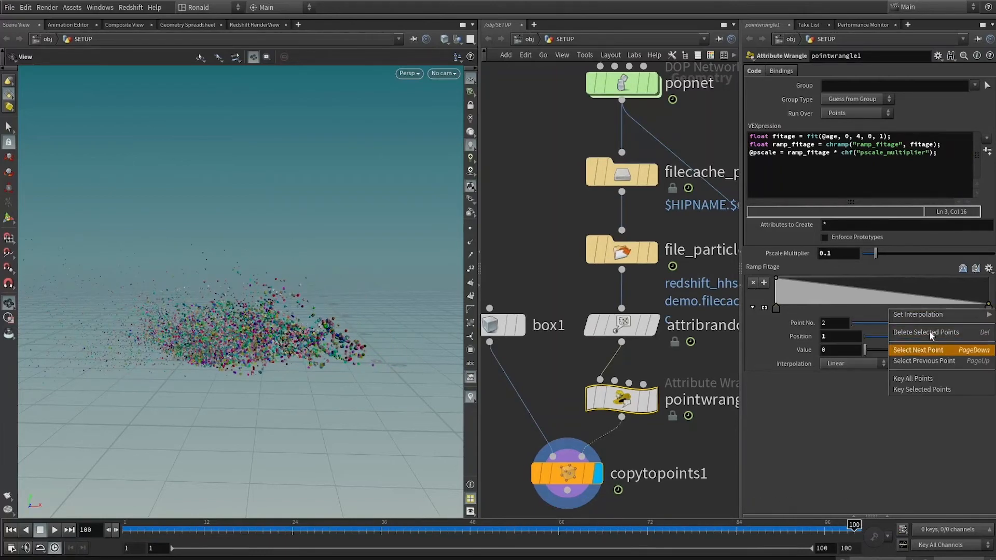
{"action": "mouse_move", "coordinate": [913, 314]}
{"action": "left_click", "coordinate": [851, 369]}
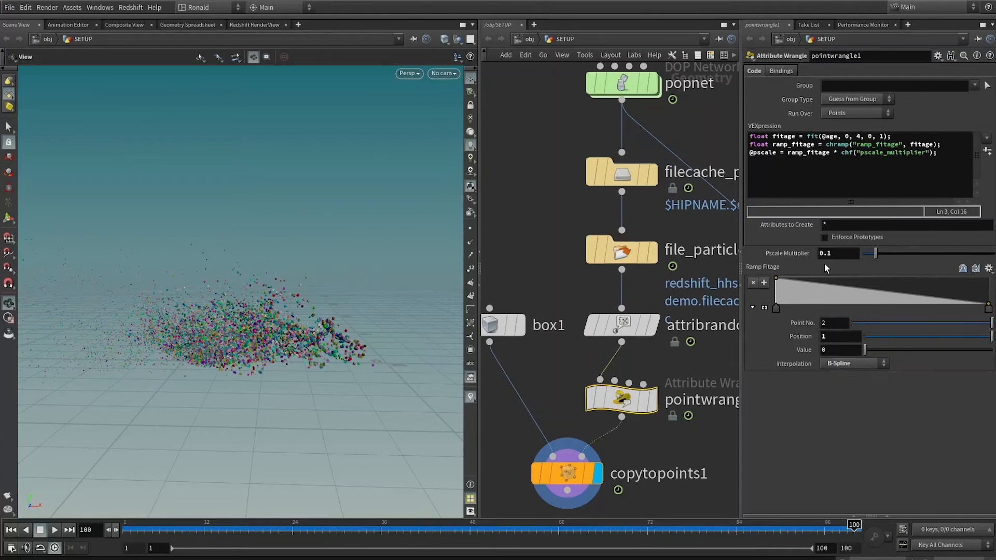
{"action": "left_click", "coordinate": [795, 279]}
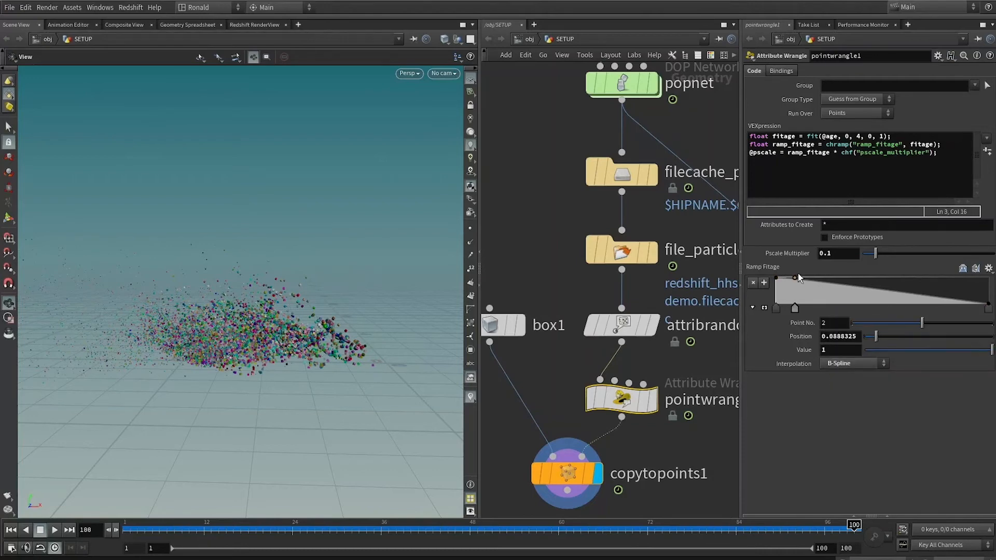
{"action": "left_click", "coordinate": [814, 283]}
{"action": "mouse_move", "coordinate": [810, 290]}
{"action": "left_mouse_down"}
{"action": "mouse_move", "coordinate": [817, 307]}
{"action": "mouse_move", "coordinate": [920, 304]}
{"action": "mouse_move", "coordinate": [832, 313]}
{"action": "mouse_move", "coordinate": [842, 310]}
{"action": "mouse_move", "coordinate": [809, 289]}
{"action": "mouse_move", "coordinate": [817, 285]}
{"action": "left_mouse_up"}
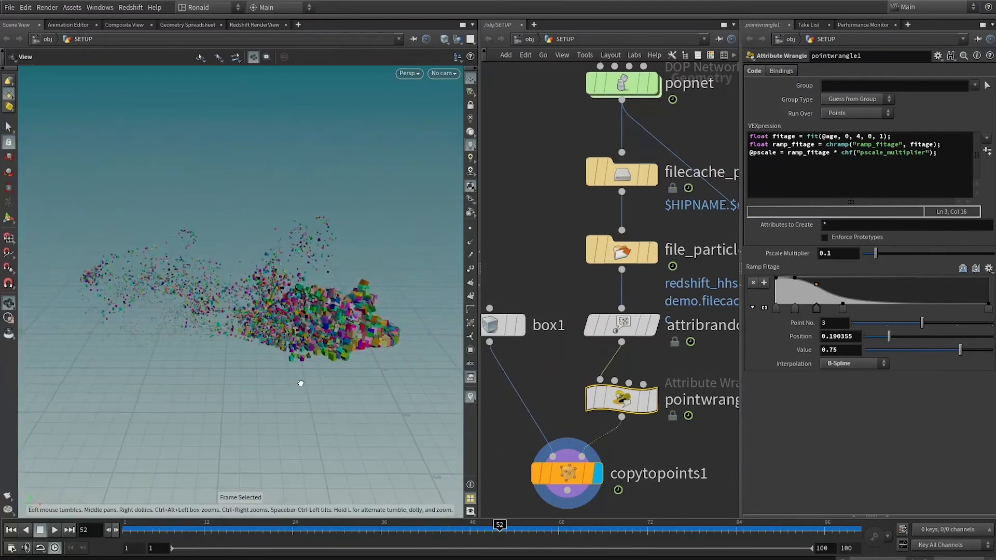
Lower the Pscale Multiplier to 0.012, checking the box sizes around frames 43 to 46.
{"action": "left_click_drag", "start_coordinate": [876, 254], "coordinate": [866, 253]}
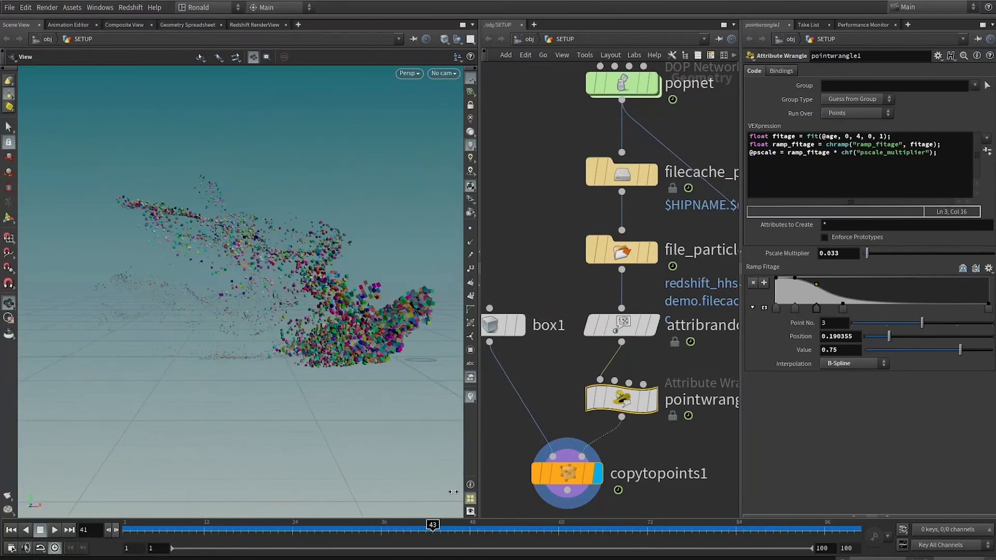
{"action": "left_click_drag", "start_coordinate": [867, 254], "coordinate": [864, 254]}
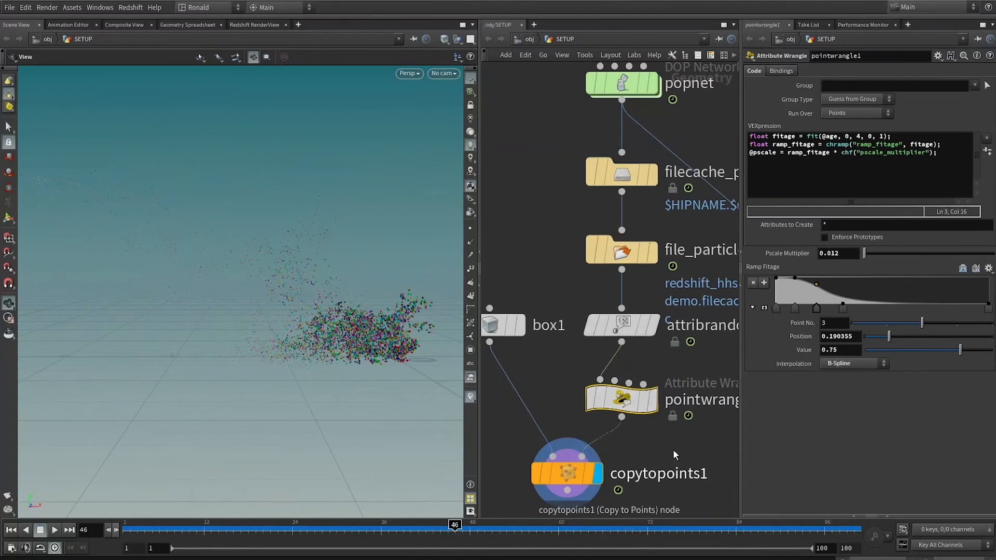
Display the box1 node's geometry and frame the cube in the viewport.
{"action": "middle_click_drag", "start_coordinate": [676, 456], "coordinate": [714, 334]}
{"action": "left_click", "coordinate": [558, 203]}
{"action": "left_click", "coordinate": [527, 208]}
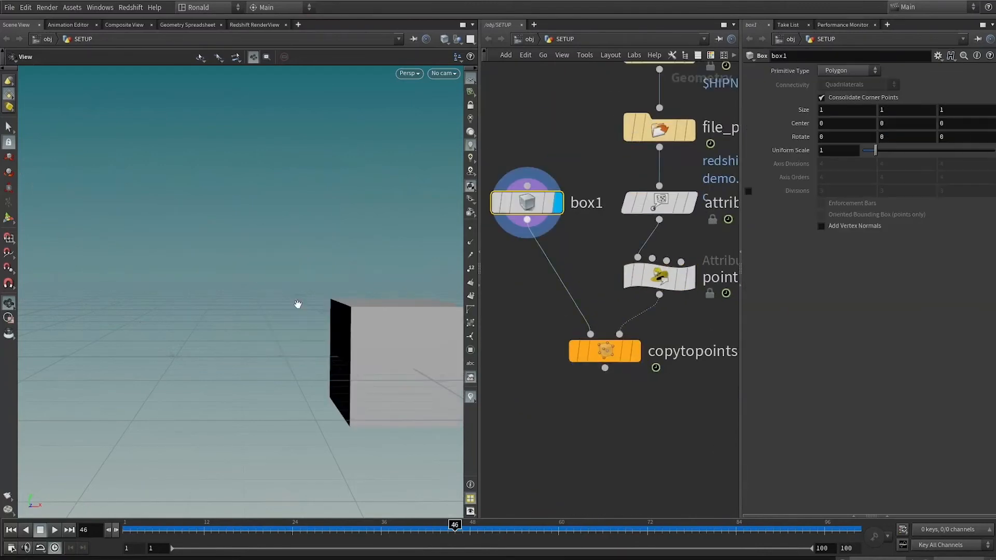
{"action": "key", "text": "f"}
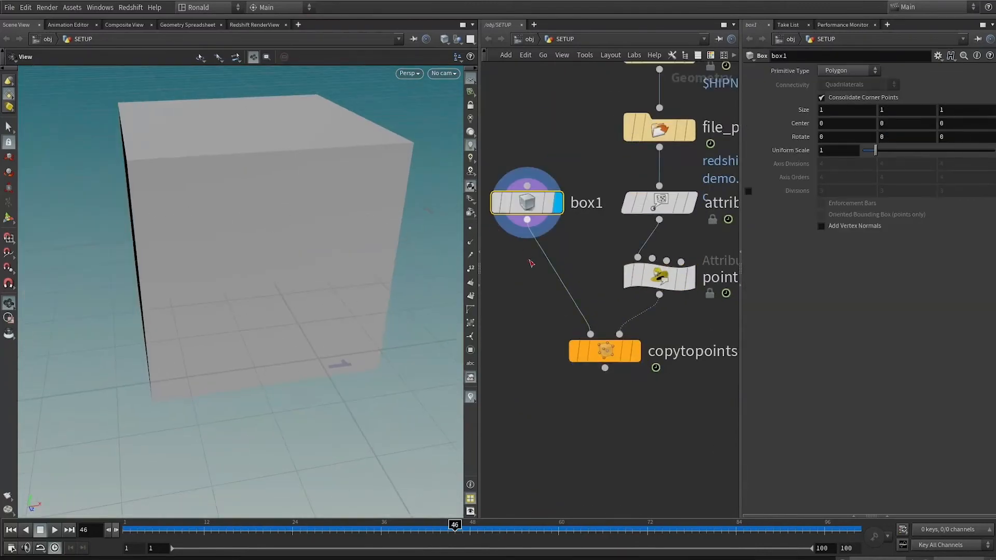
{"action": "key", "text": "Tab"}
{"action": "type", "text": "box"}
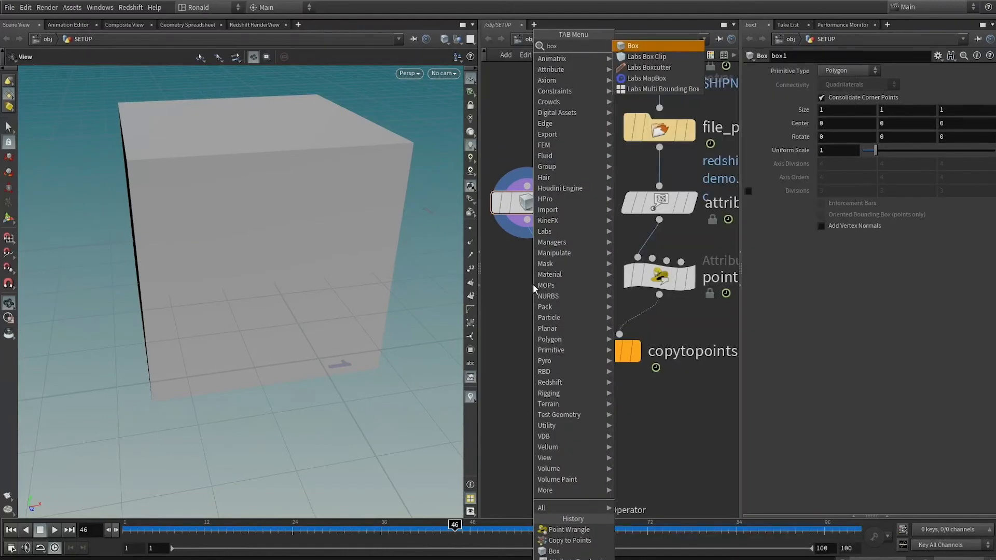
{"action": "left_click", "coordinate": [678, 412]}
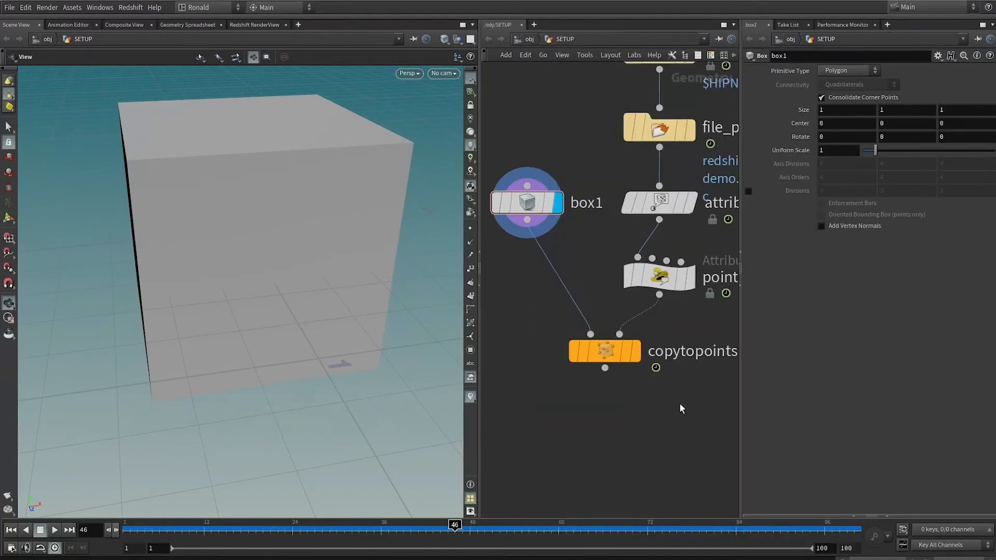
Display file_sculpture at frame 27 and examine the cut sculpture's surface and polygon wireframe.
{"action": "scroll", "coordinate": [680, 403], "scroll_direction": "down", "scroll_amount": 4}
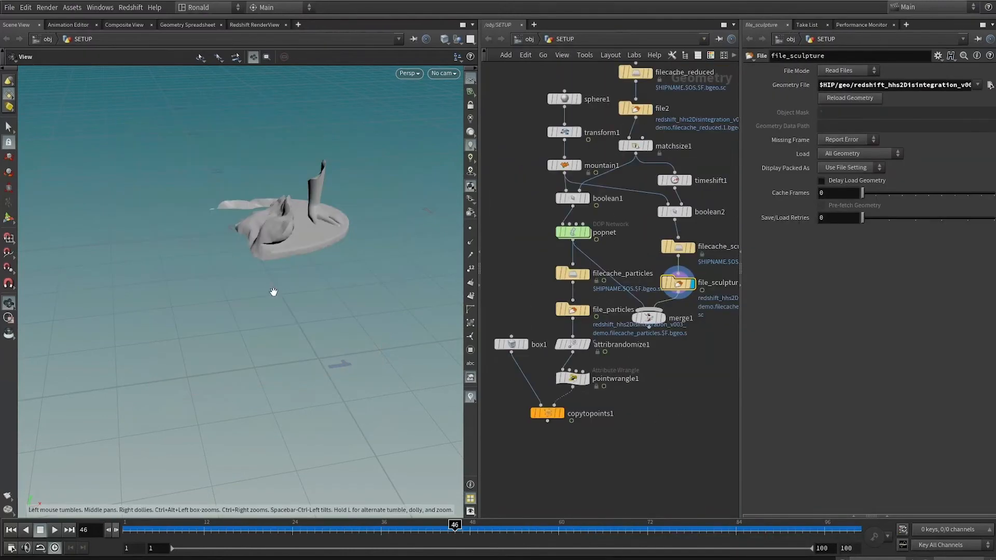
{"action": "mouse_move", "coordinate": [274, 291]}
{"action": "left_mouse_down"}
{"action": "mouse_move", "coordinate": [277, 166]}
{"action": "mouse_move", "coordinate": [298, 349]}
{"action": "mouse_move", "coordinate": [253, 344]}
{"action": "mouse_move", "coordinate": [294, 357]}
{"action": "mouse_move", "coordinate": [271, 416]}
{"action": "left_mouse_up"}
{"action": "right_click_drag", "start_coordinate": [267, 366], "coordinate": [391, 355]}
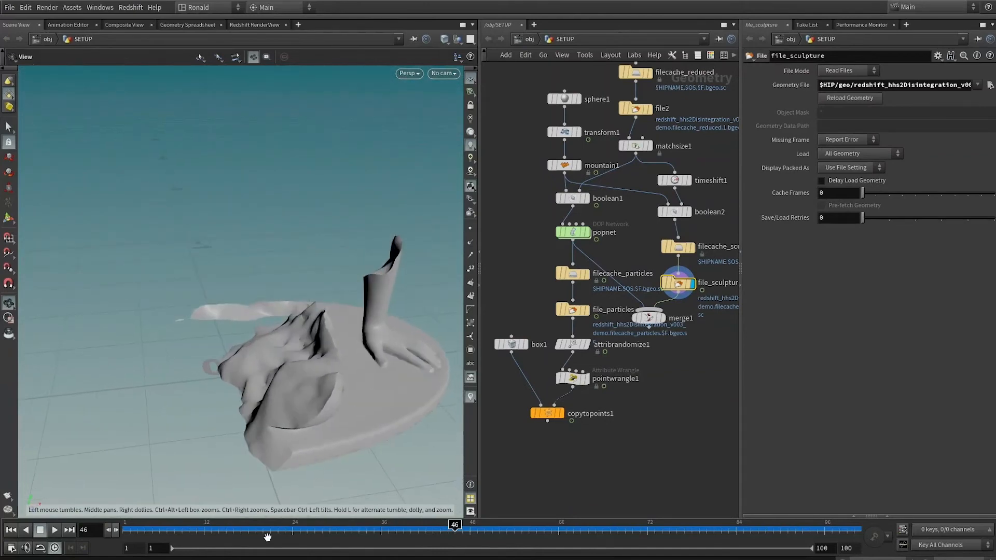
{"action": "left_click_drag", "start_coordinate": [262, 532], "coordinate": [314, 524]}
{"action": "left_click_drag", "start_coordinate": [300, 211], "coordinate": [300, 196]}
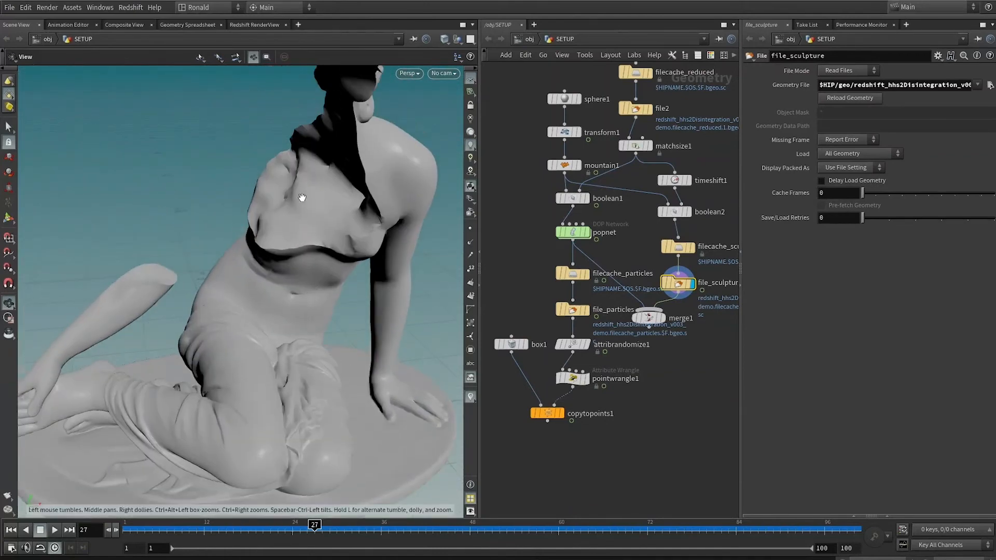
{"action": "key", "text": "w"}
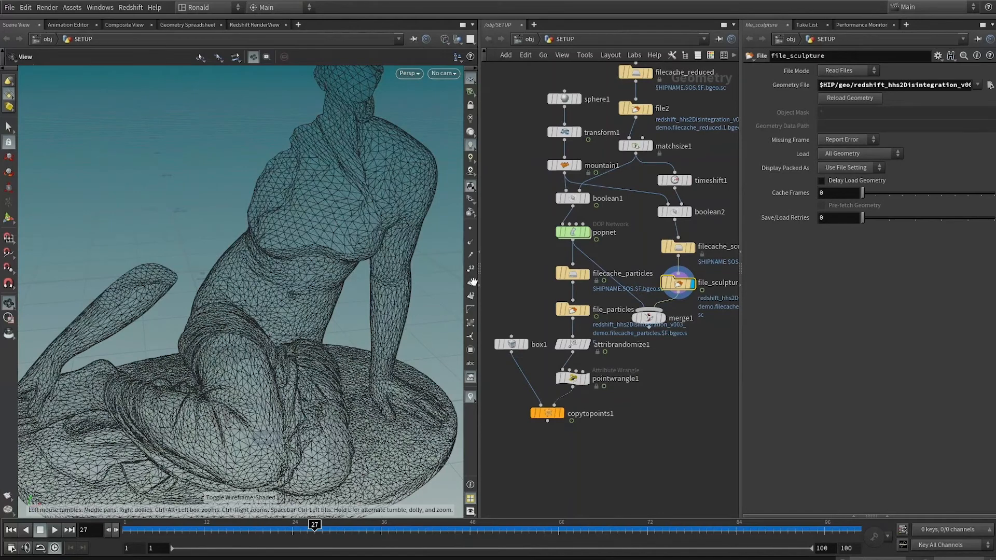
Display box1 again with wireframe lines over smooth shading.
{"action": "left_click", "coordinate": [527, 345]}
{"action": "left_click", "coordinate": [513, 345]}
{"action": "key", "text": "w"}
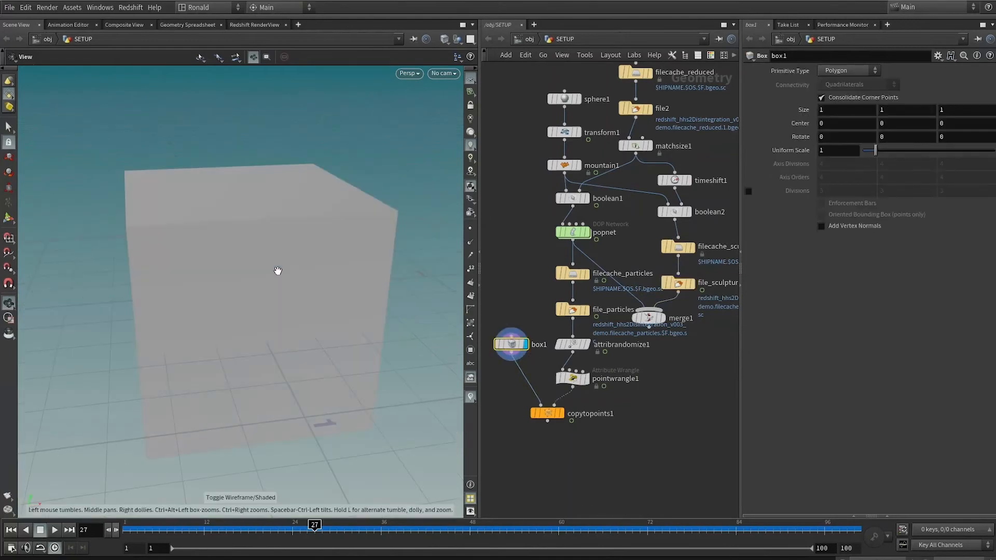
{"action": "key", "text": "shift+w"}
{"action": "left_click_drag", "start_coordinate": [331, 249], "coordinate": [347, 237]}
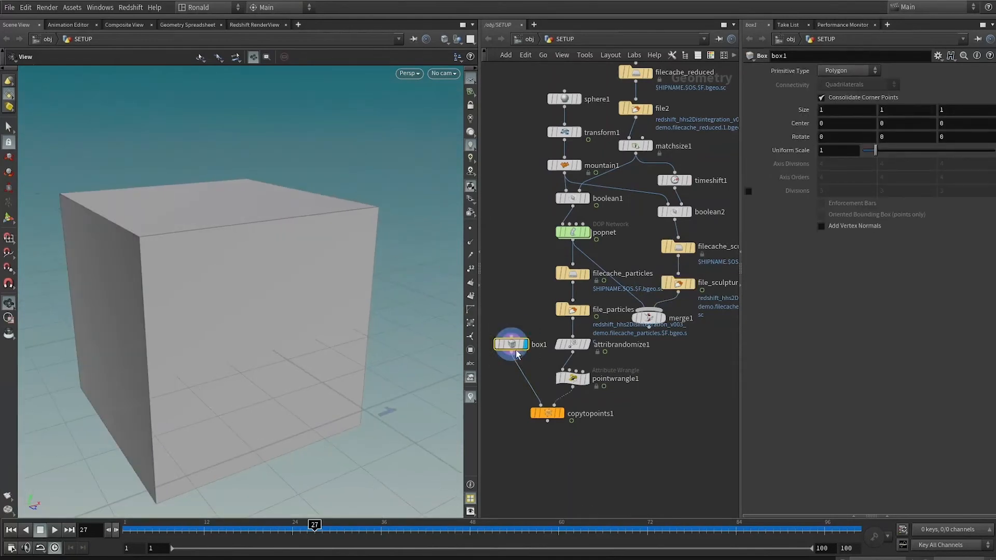
Insert a Subdivide node between box1 and copytopoints1, set its algorithm to OpenSubdiv Bilinear, and display it.
{"action": "key", "text": "Tab"}
{"action": "type", "text": "sub"}
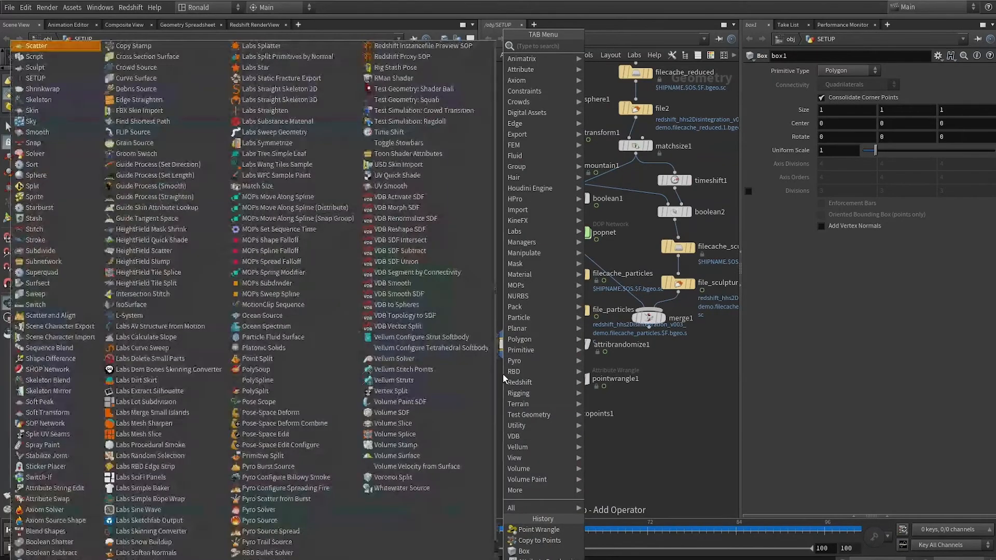
{"action": "key", "text": "Return"}
{"action": "left_click", "coordinate": [529, 375]}
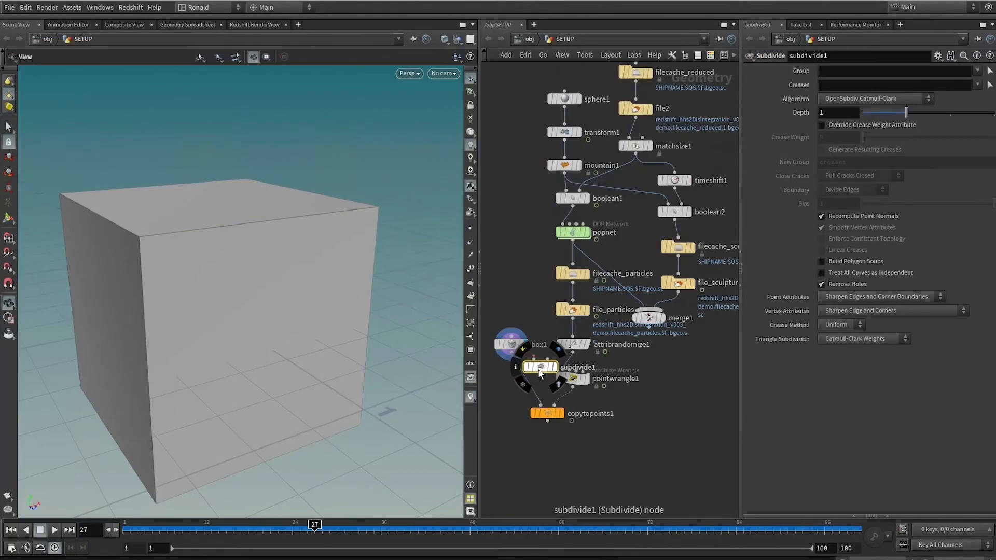
{"action": "left_click", "coordinate": [877, 99]}
{"action": "left_click", "coordinate": [875, 152]}
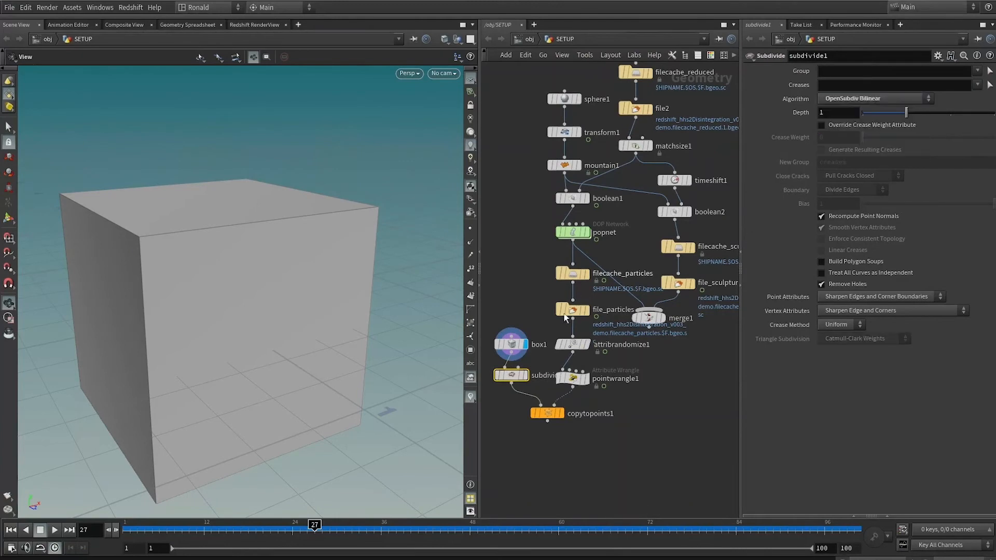
{"action": "left_click", "coordinate": [525, 374]}
Insert a Mountain node between the Subdivide node and copytopoints1, display it, and set height 1.02 and element size 0.49.
{"action": "left_click_drag", "start_coordinate": [547, 413], "coordinate": [577, 459]}
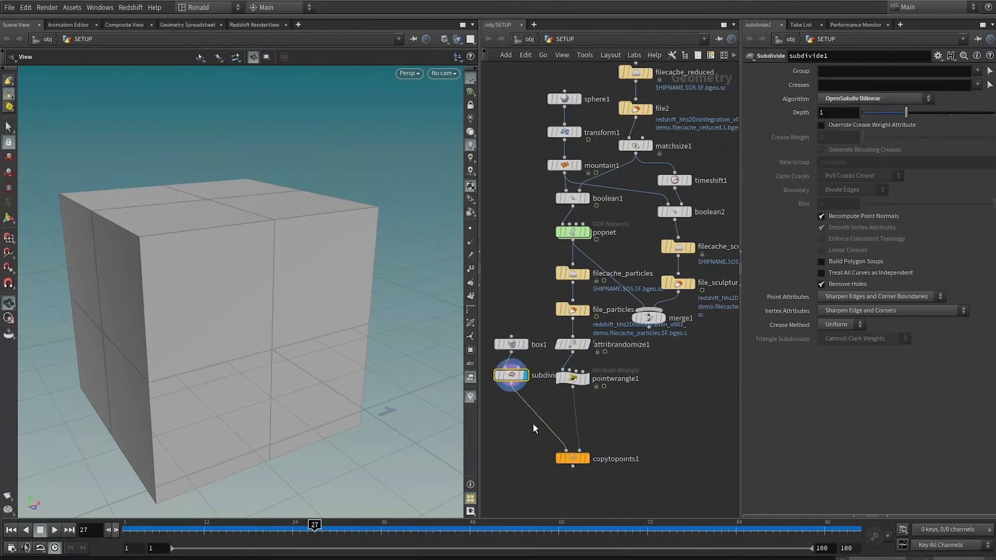
{"action": "key", "text": "Tab"}
{"action": "type", "text": "mo"}
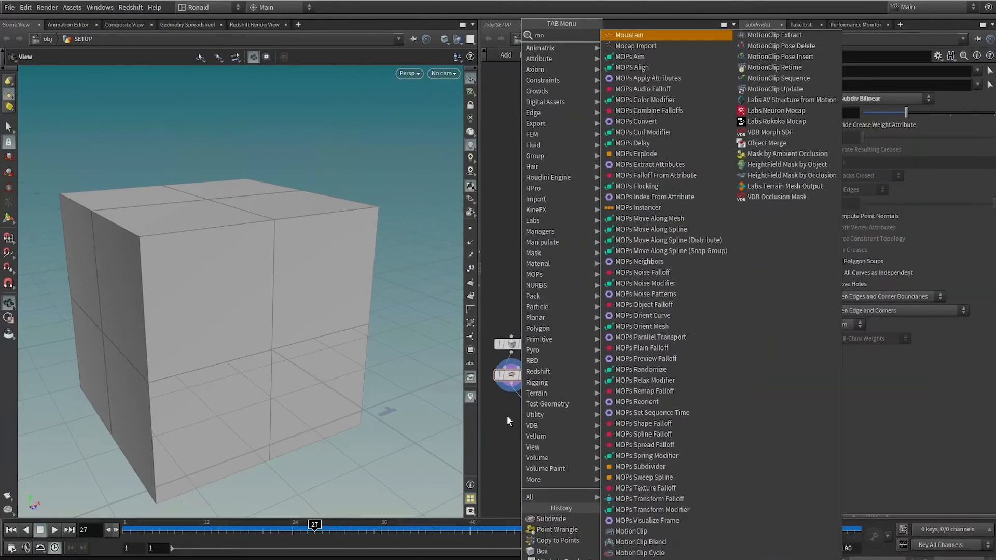
{"action": "key", "text": "Return"}
{"action": "left_click", "coordinate": [507, 415]}
{"action": "left_click_drag", "start_coordinate": [876, 110], "coordinate": [877, 97]}
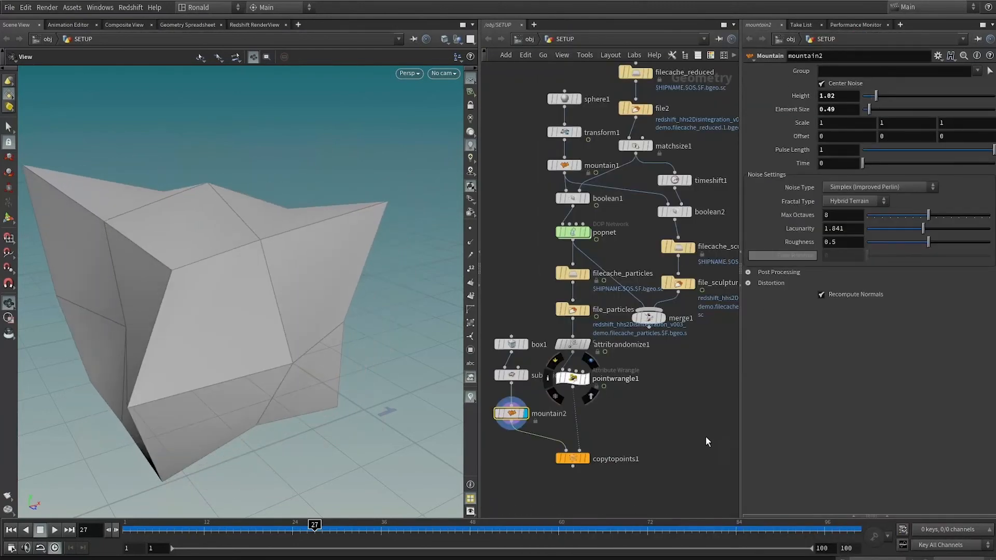
Duplicate the Subdivide node, insert the copy between mountain2 and copytopoints1, and display it.
{"action": "middle_click_drag", "start_coordinate": [617, 425], "coordinate": [623, 339]}
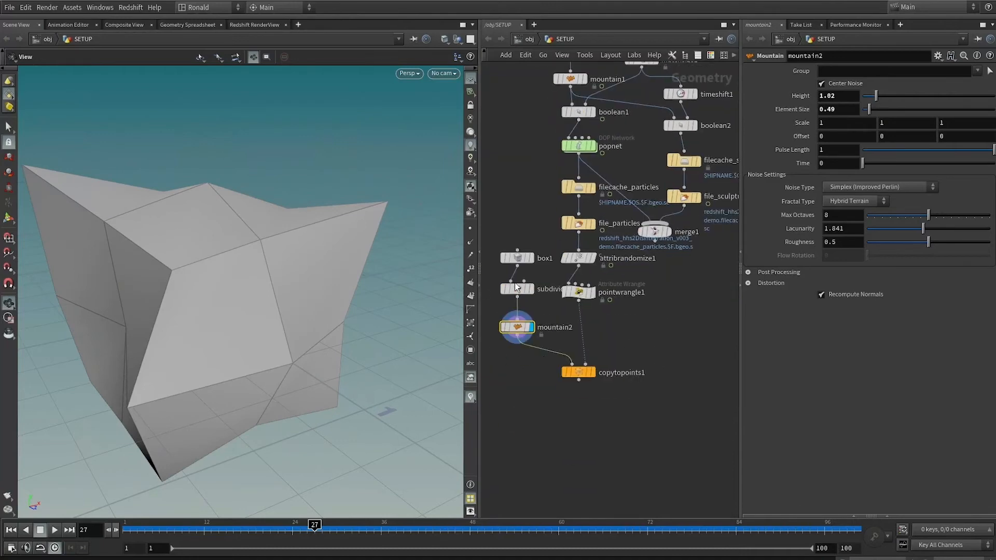
{"action": "left_click_drag", "start_coordinate": [521, 289], "coordinate": [519, 364], "text": "alt"}
{"action": "left_click", "coordinate": [535, 344]}
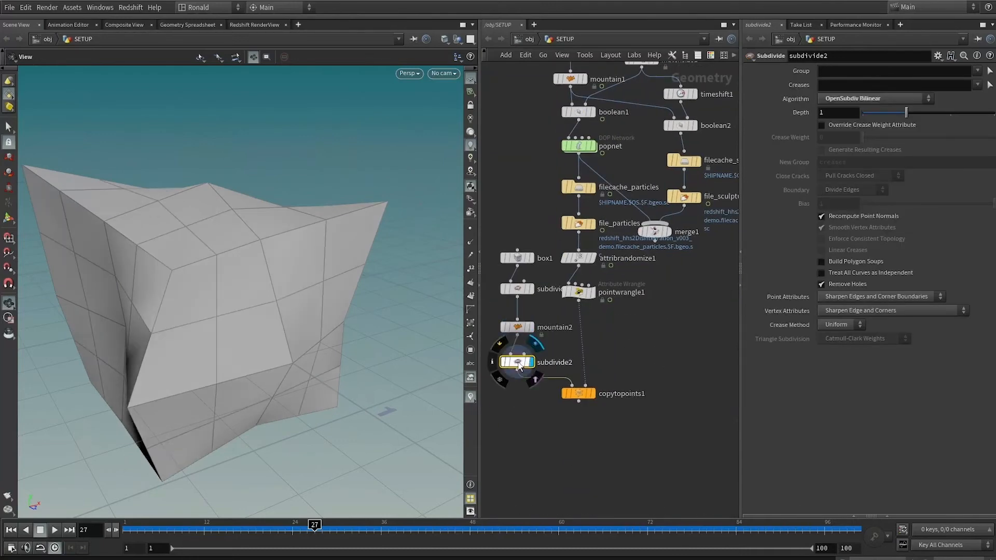
Set subdivide2's algorithm to Houdini Catmull-Clark, and insert a copy of mountain2 after it with height 0.45.
{"action": "left_click", "coordinate": [871, 99]}
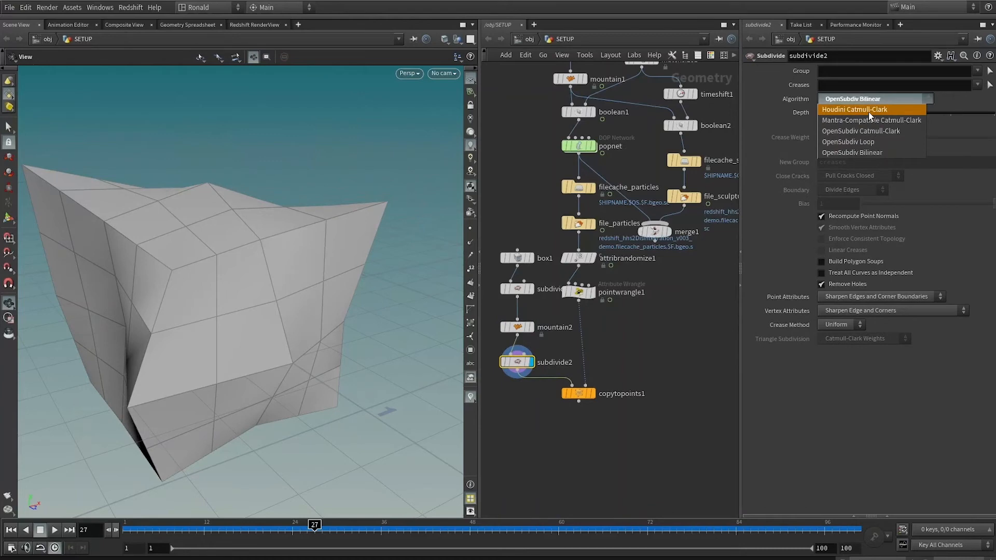
{"action": "left_click", "coordinate": [869, 110]}
{"action": "left_click_drag", "start_coordinate": [517, 326], "coordinate": [522, 396], "text": "alt"}
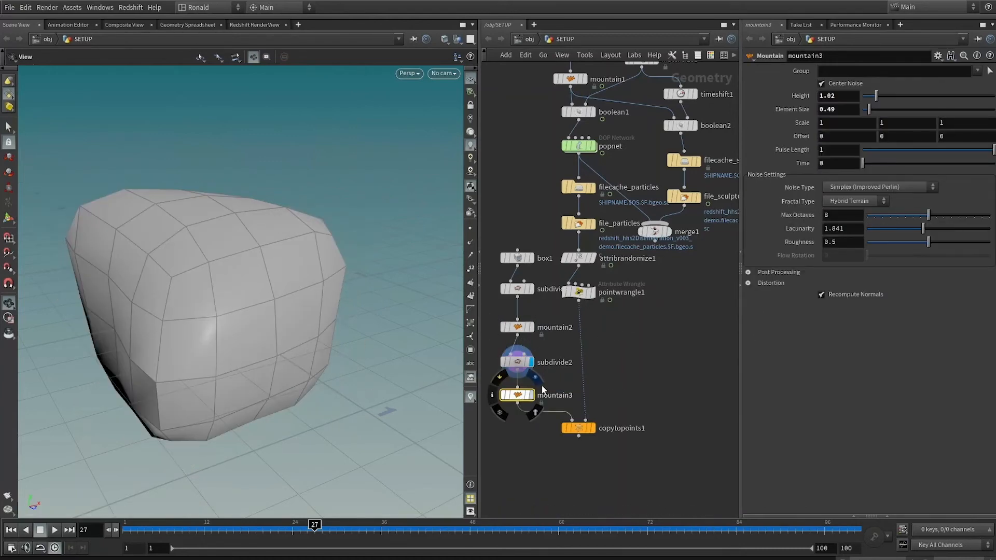
{"action": "left_click_drag", "start_coordinate": [876, 97], "coordinate": [869, 97]}
Display copytopoints1 and examine the shape and distribution of the copied fragments at several frames up to 31.
{"action": "left_click", "coordinate": [592, 428]}
{"action": "left_click_drag", "start_coordinate": [218, 213], "coordinate": [194, 216]}
{"action": "middle_click_drag", "start_coordinate": [194, 216], "coordinate": [238, 334]}
{"action": "right_click_drag", "start_coordinate": [238, 334], "coordinate": [195, 443]}
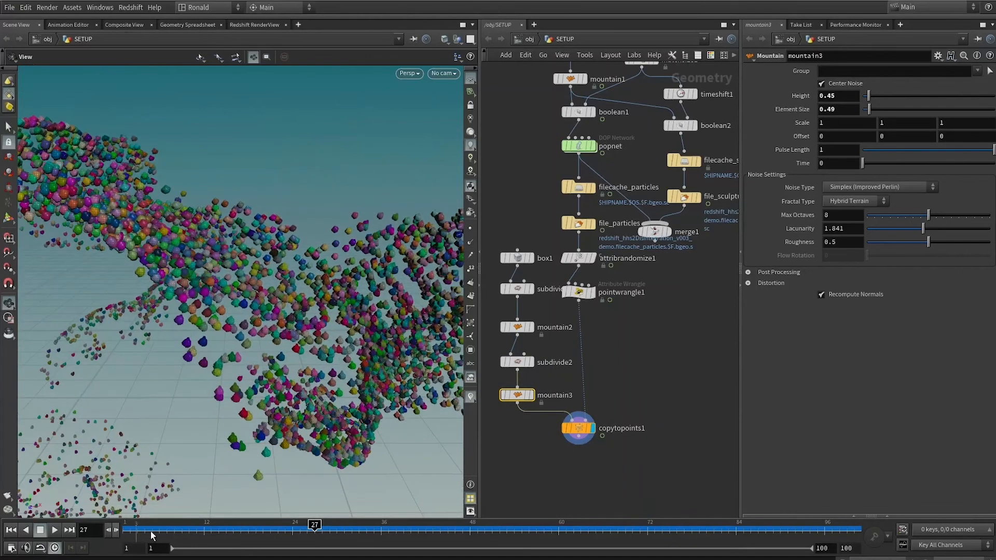
{"action": "left_click_drag", "start_coordinate": [315, 529], "coordinate": [407, 530]}
{"action": "right_click_drag", "start_coordinate": [326, 320], "coordinate": [335, 391]}
{"action": "left_click_drag", "start_coordinate": [188, 533], "coordinate": [345, 513]}
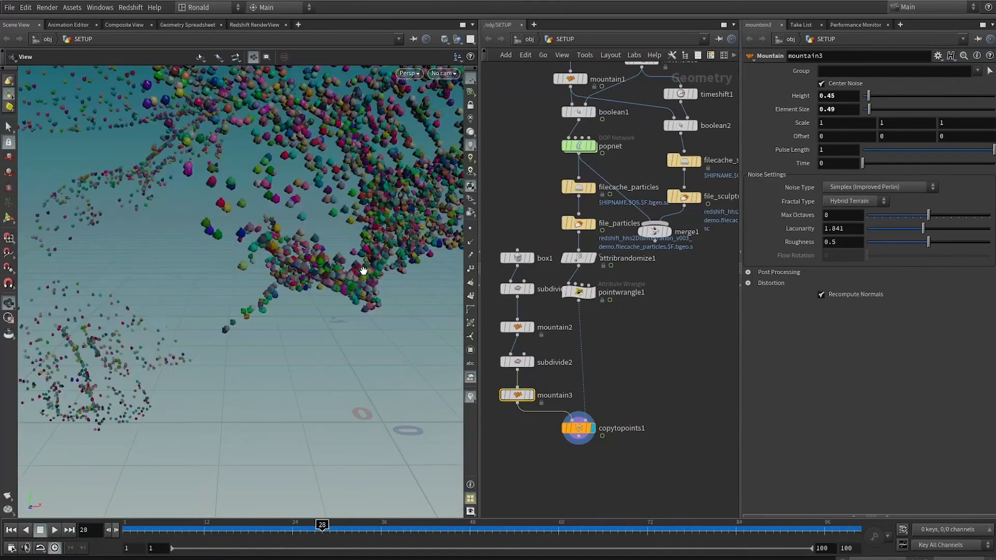
{"action": "middle_click_drag", "start_coordinate": [363, 272], "coordinate": [329, 330]}
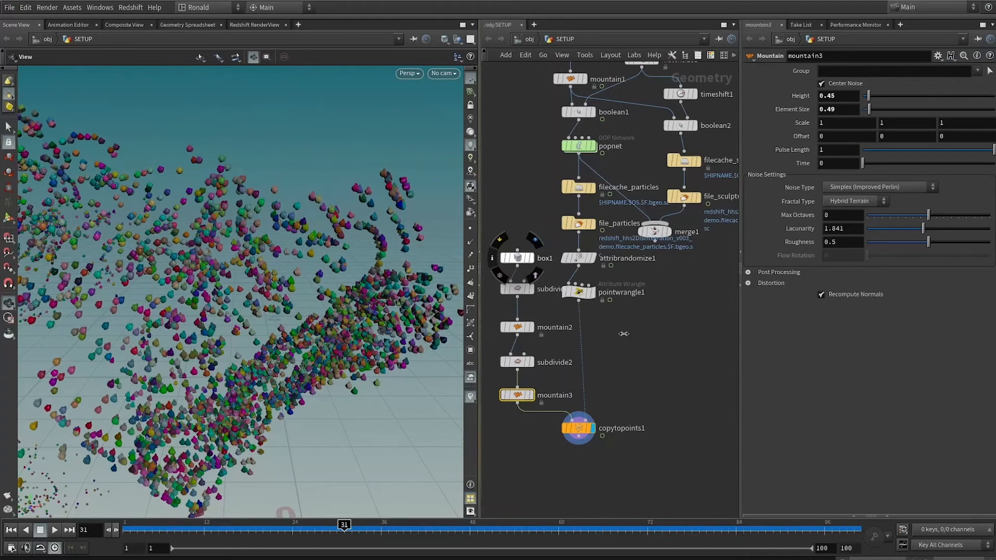
Add an Attribute Randomize node beside the particle branch of the SETUP network.
{"action": "left_click", "coordinate": [658, 342]}
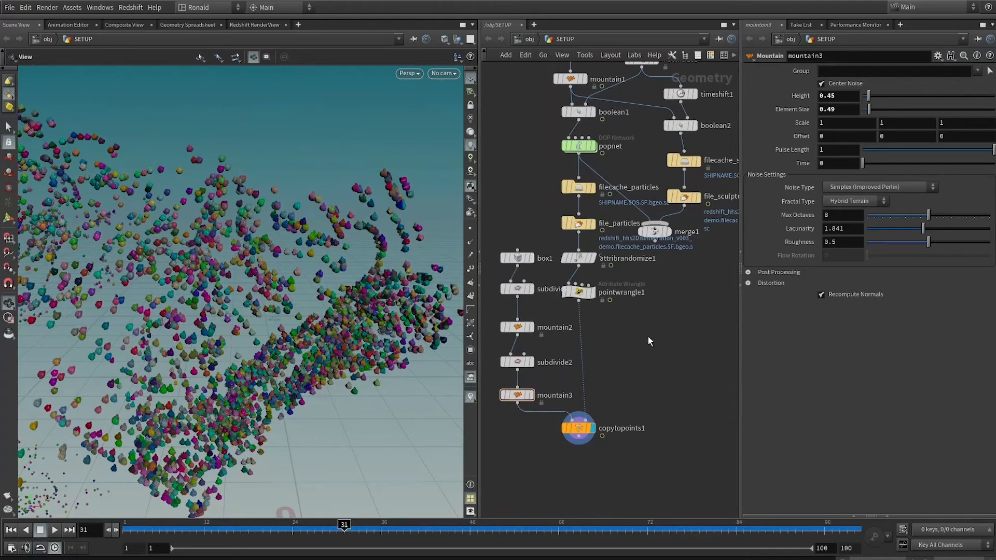
{"action": "key", "text": "Tab"}
{"action": "type", "text": "attribute a"}
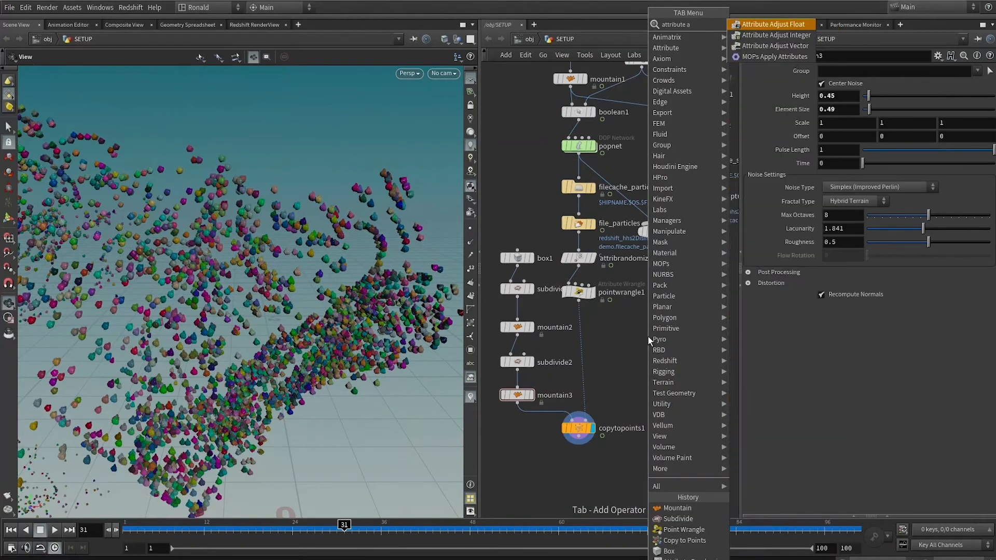
{"action": "key", "text": "BackSpace"}
{"action": "type", "text": "r"}
{"action": "key", "text": "Return"}
{"action": "key", "text": "Return"}
Make attribrandomize2 randomize orient with 4 dimensions, insert it between pointwrangle1 and copytopoints1, and check the fragments at frame 43.
{"action": "left_click", "coordinate": [826, 112]}
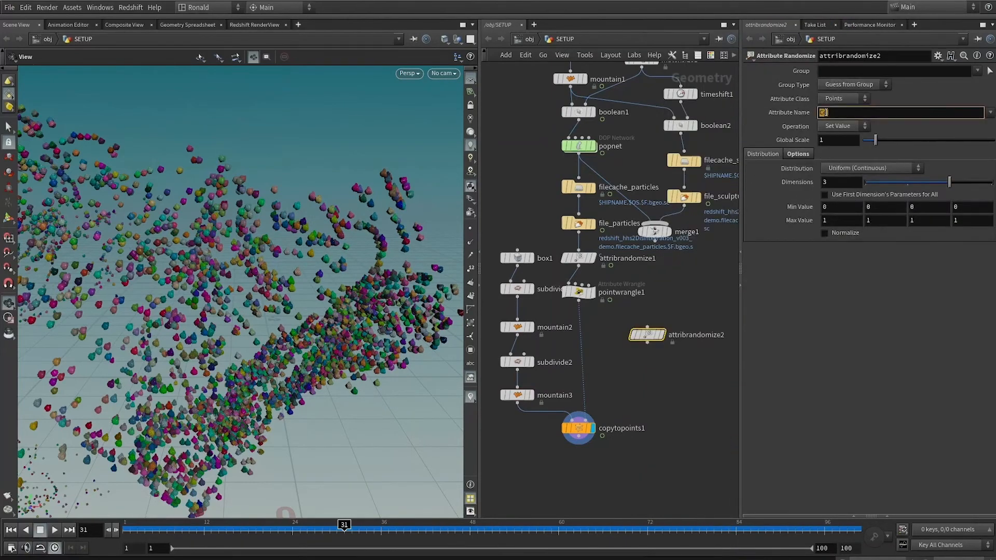
{"action": "type", "text": "orient"}
{"action": "key", "text": "Return"}
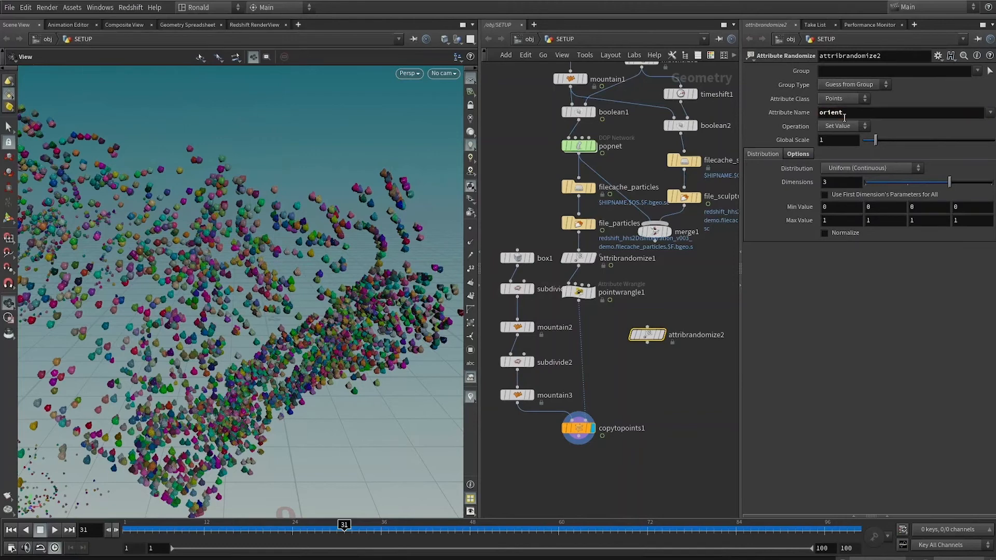
{"action": "double_click", "coordinate": [829, 180]}
{"action": "type", "text": "4"}
{"action": "key", "text": "Return"}
{"action": "left_click_drag", "start_coordinate": [640, 337], "coordinate": [583, 339]}
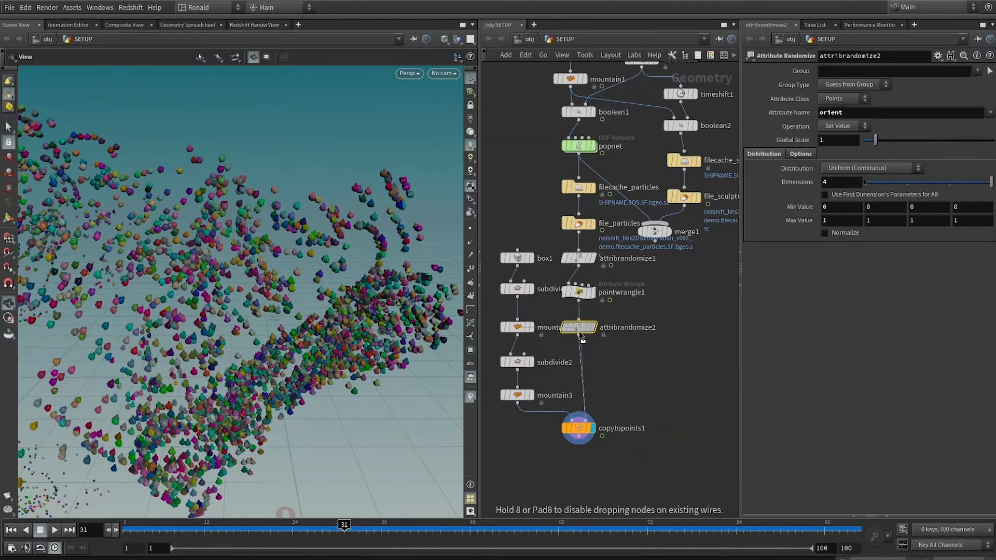
{"action": "left_click_drag", "start_coordinate": [346, 324], "coordinate": [245, 441]}
{"action": "left_click_drag", "start_coordinate": [145, 530], "coordinate": [502, 531]}
{"action": "middle_click_drag", "start_coordinate": [285, 287], "coordinate": [260, 227]}
Add a Null node after copytopoints1 and name it OUT_particles.
{"action": "scroll", "coordinate": [646, 319], "scroll_direction": "down", "scroll_amount": 1}
{"action": "middle_click_drag", "start_coordinate": [644, 327], "coordinate": [609, 254]}
{"action": "scroll", "coordinate": [586, 389], "scroll_direction": "up", "scroll_amount": 2}
{"action": "left_click", "coordinate": [540, 340]}
{"action": "right_click", "coordinate": [540, 339]}
{"action": "type", "text": "null"}
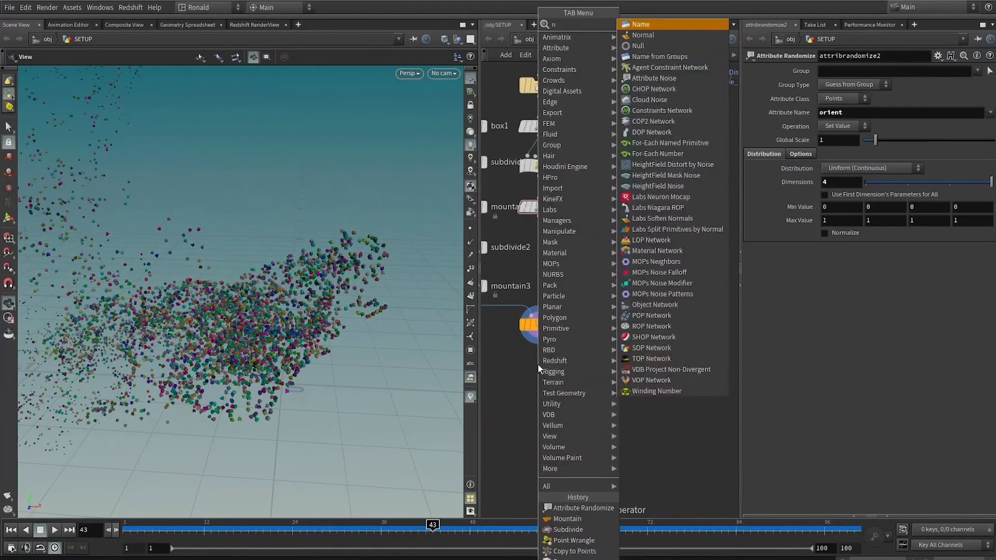
{"action": "key", "text": "Return"}
{"action": "left_click", "coordinate": [539, 368]}
{"action": "double_click", "coordinate": [564, 368]}
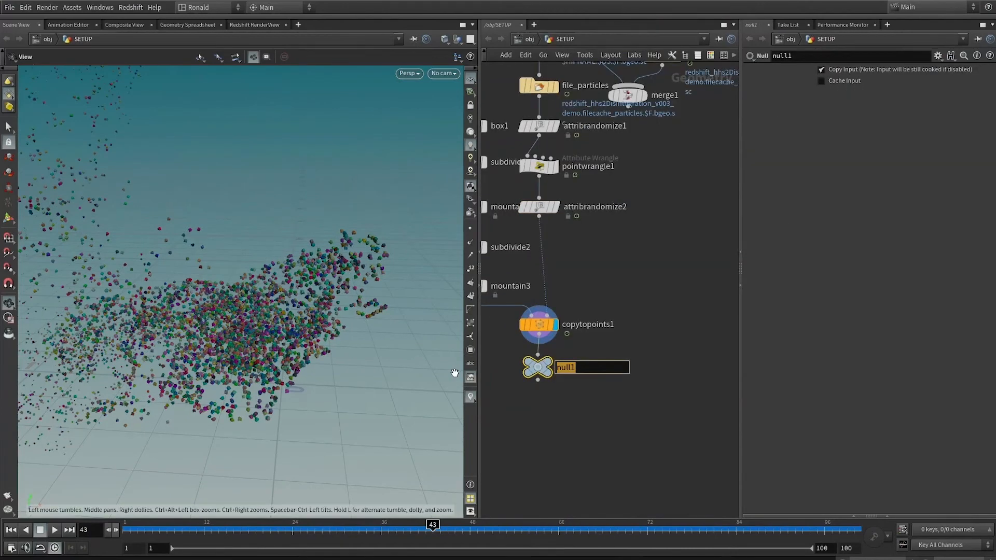
{"action": "type", "text": "OUT_particles"}
{"action": "key", "text": "Return"}
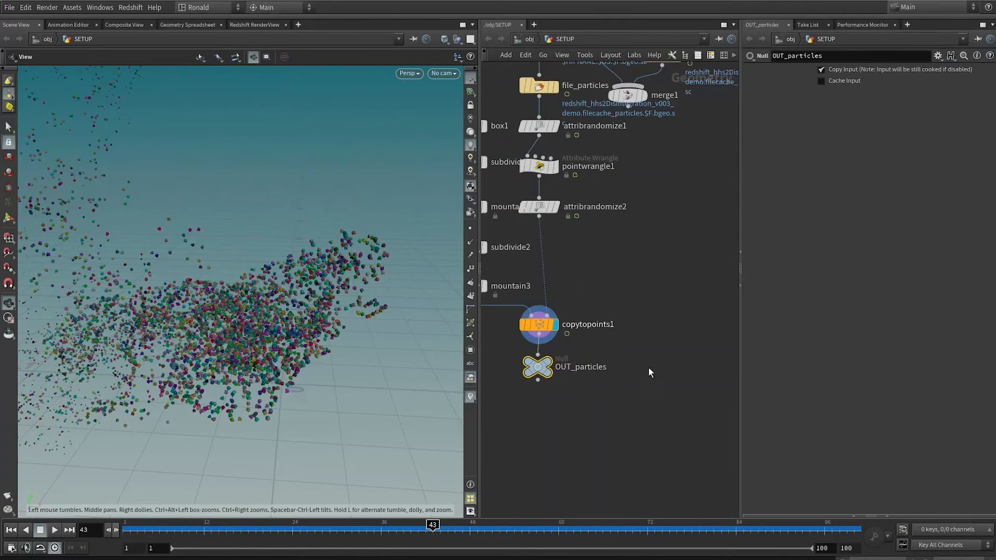
Duplicate OUT_particles, connect the copy to file_sculpture, name it OUT_sculpture, and colour it green.
{"action": "scroll", "coordinate": [643, 384], "scroll_direction": "down", "scroll_amount": 2}
{"action": "left_click_drag", "start_coordinate": [531, 435], "coordinate": [628, 262], "text": "alt"}
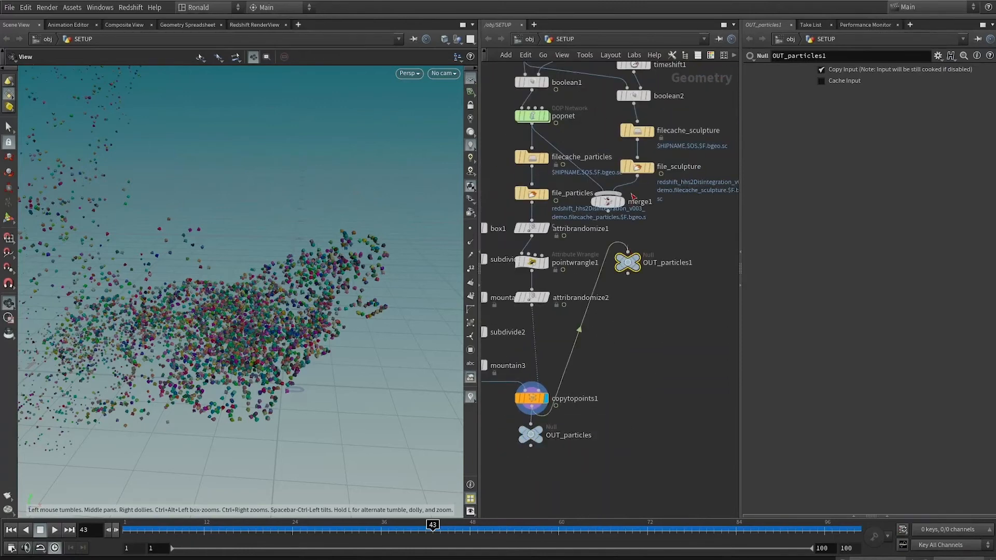
{"action": "left_click_drag", "start_coordinate": [638, 176], "coordinate": [628, 252]}
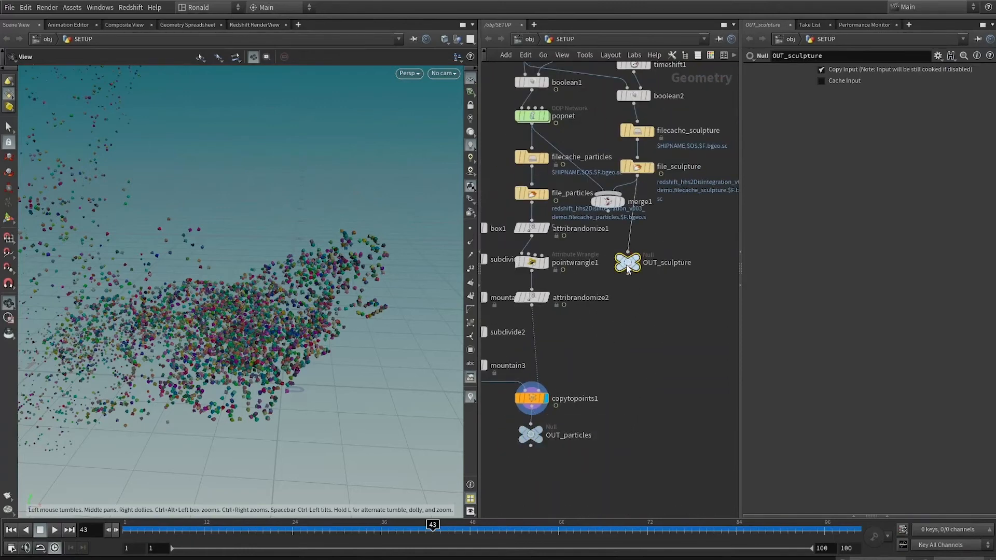
{"action": "left_click_drag", "start_coordinate": [626, 263], "coordinate": [631, 236]}
{"action": "key", "text": "c"}
At the object level, create a Geometry object named particles and duplicate it as sculpture.
{"action": "key", "text": "u"}
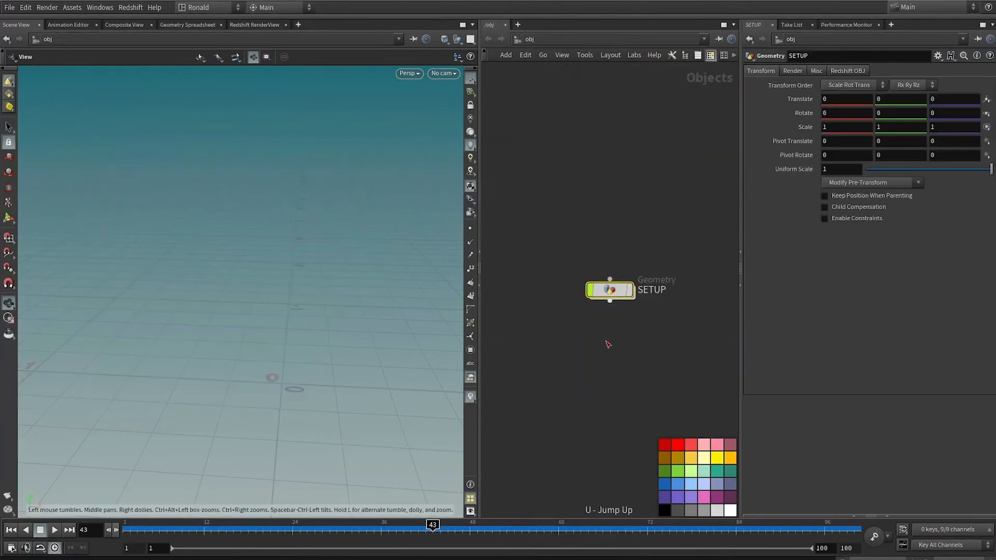
{"action": "key", "text": "Tab"}
{"action": "left_click", "coordinate": [606, 342]}
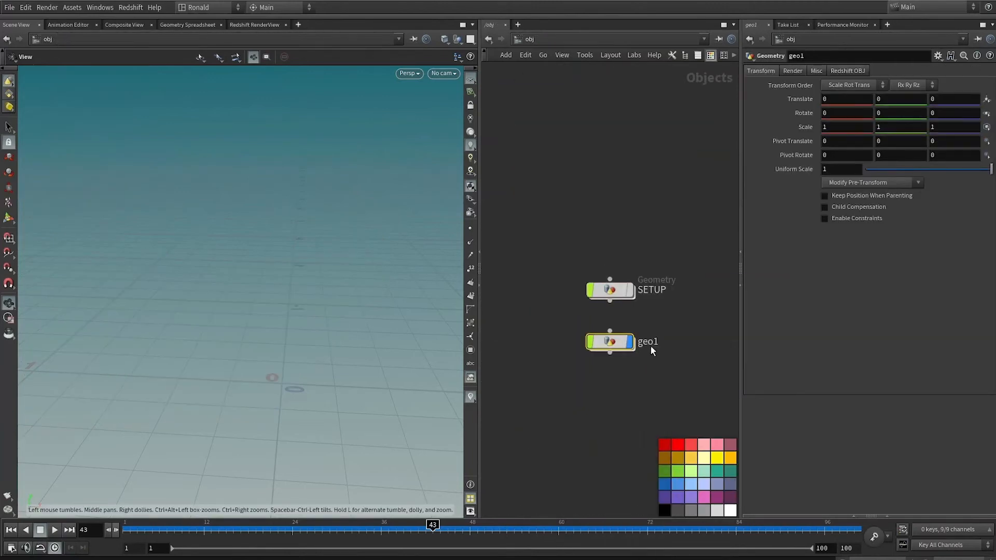
{"action": "left_click", "coordinate": [652, 345]}
{"action": "left_click_drag", "start_coordinate": [664, 343], "coordinate": [599, 348]}
{"action": "type", "text": "particles"}
{"action": "key", "text": "Return"}
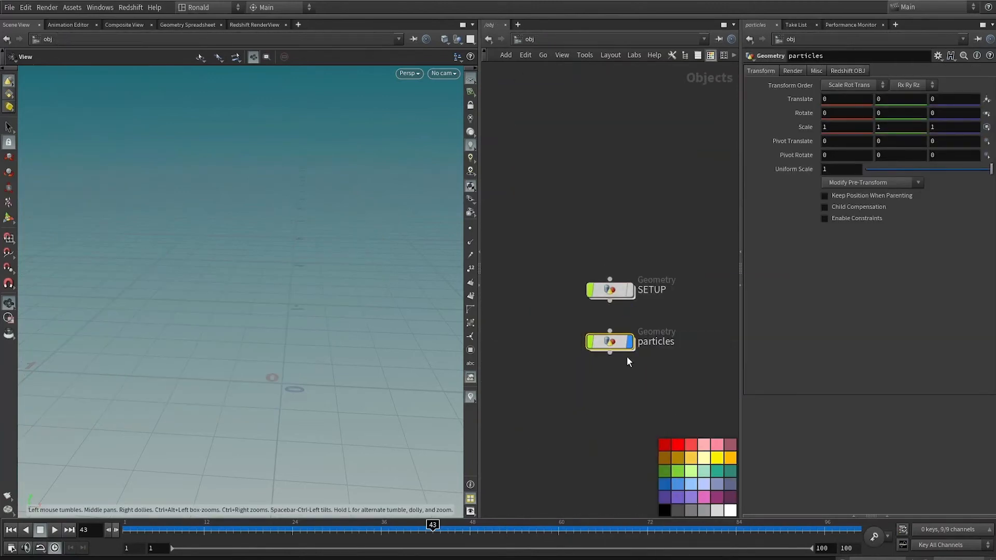
{"action": "key", "text": "ctrl+c"}
{"action": "key", "text": "ctrl+v"}
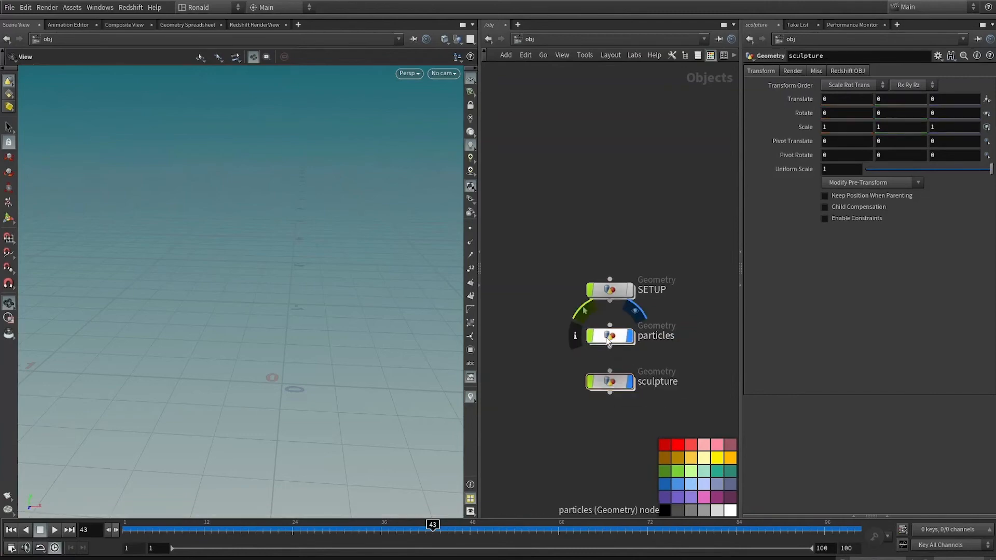
Inside the particles object, add an Object Merge node that references /obj/SETUP/OUT_particles.
{"action": "double_click", "coordinate": [608, 340]}
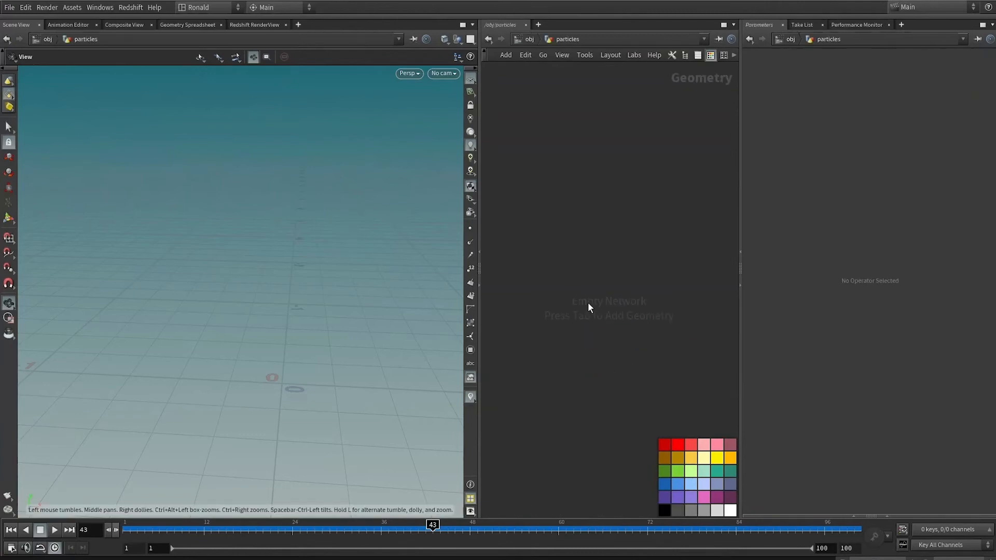
{"action": "key", "text": "Tab"}
{"action": "left_click", "coordinate": [694, 23]}
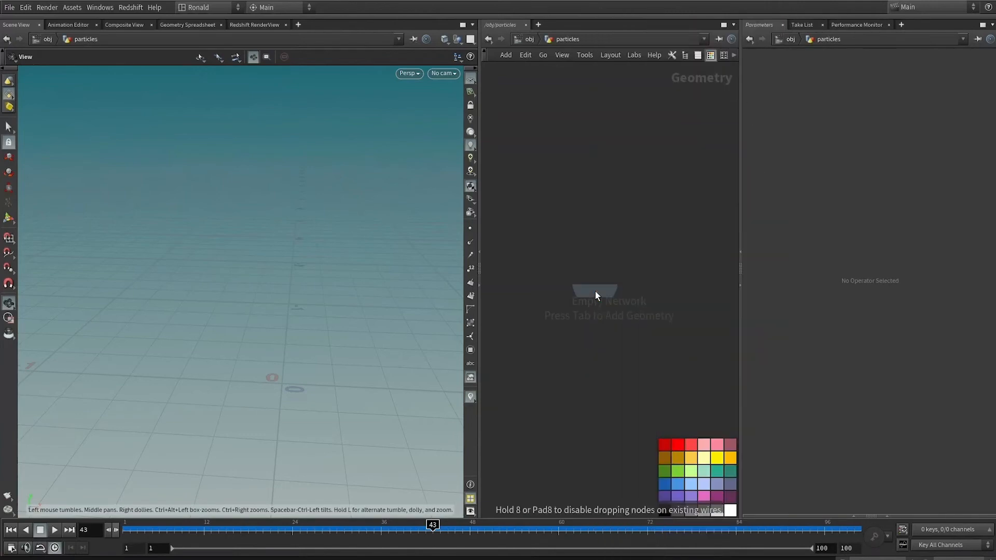
{"action": "left_click", "coordinate": [596, 290]}
{"action": "left_click", "coordinate": [988, 98]}
{"action": "double_click", "coordinate": [929, 54]}
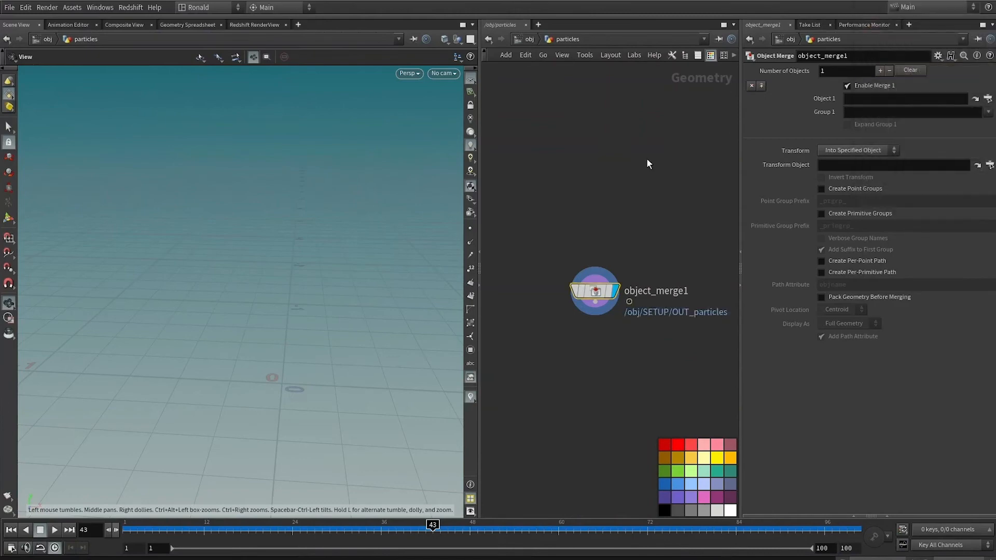
Copy the Object Merge node into the sculpture object and point its Object 1 to /obj/SETUP/OUT_sculpture.
{"action": "key", "text": "ctrl+c"}
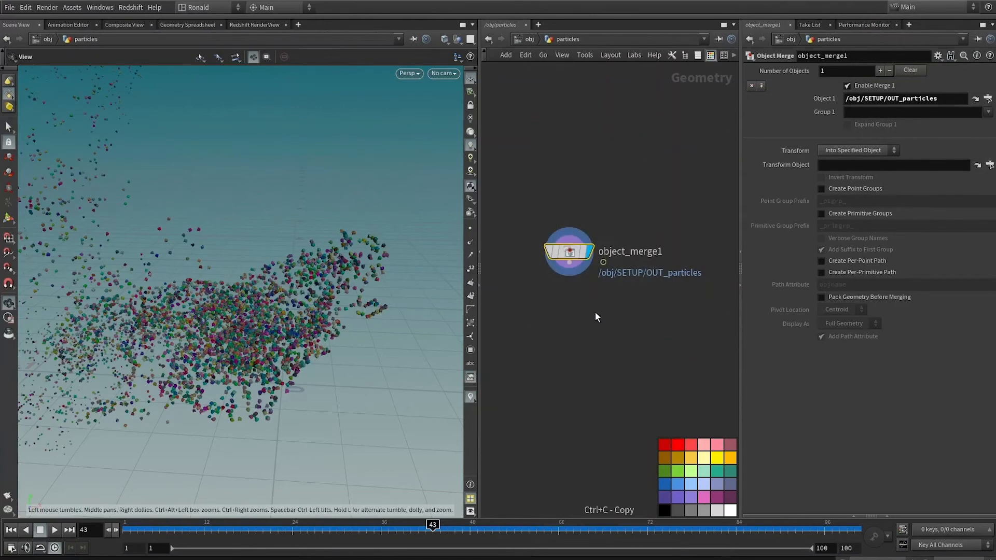
{"action": "key", "text": "u"}
{"action": "double_click", "coordinate": [607, 381]}
{"action": "key", "text": "ctrl+v"}
{"action": "left_click", "coordinate": [987, 99]}
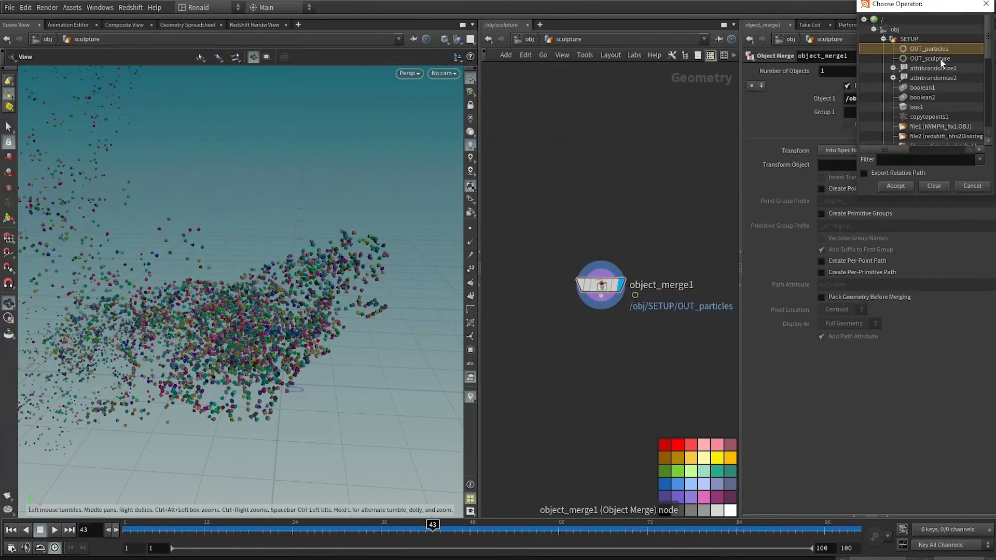
{"action": "double_click", "coordinate": [932, 59]}
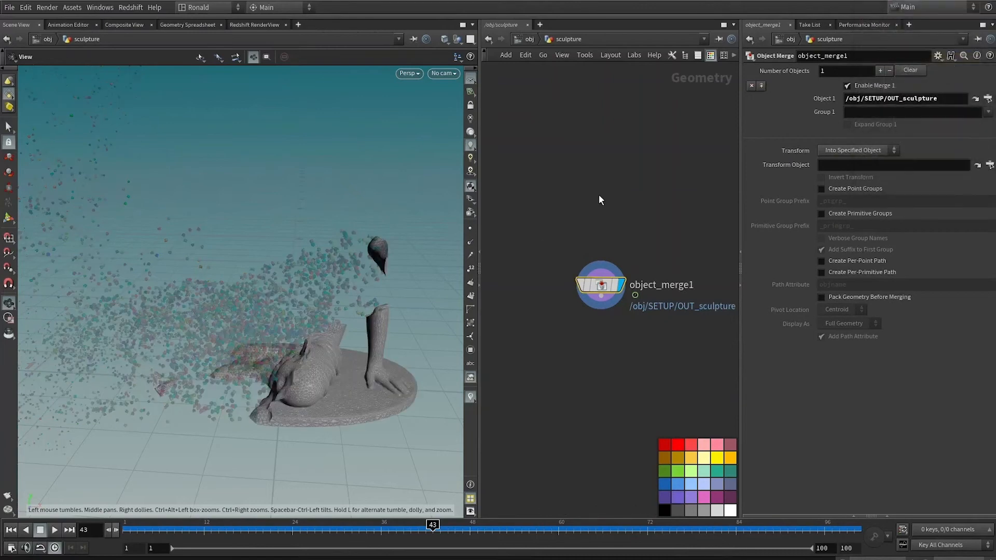
Return to the object level and examine the particles leaving the sculpture's head at frame 14.
{"action": "key", "text": "u"}
{"action": "key", "text": "f"}
{"action": "mouse_move", "coordinate": [157, 535]}
{"action": "left_mouse_down"}
{"action": "mouse_move", "coordinate": [333, 528]}
{"action": "mouse_move", "coordinate": [362, 508]}
{"action": "mouse_move", "coordinate": [386, 527]}
{"action": "mouse_move", "coordinate": [156, 538]}
{"action": "mouse_move", "coordinate": [220, 527]}
{"action": "left_mouse_up"}
{"action": "scroll", "coordinate": [262, 263], "scroll_direction": "up", "scroll_amount": 5}
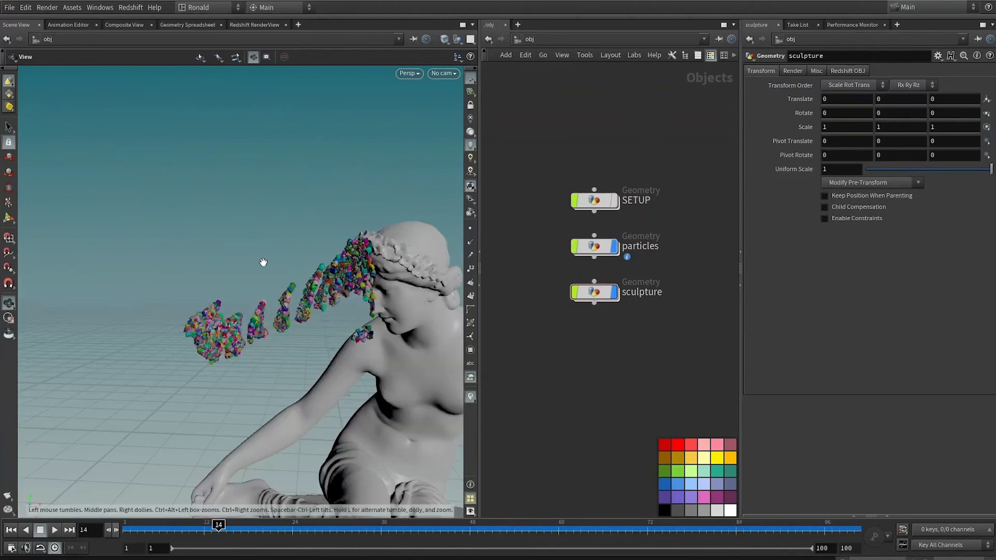
{"action": "left_click_drag", "start_coordinate": [316, 339], "coordinate": [277, 265]}
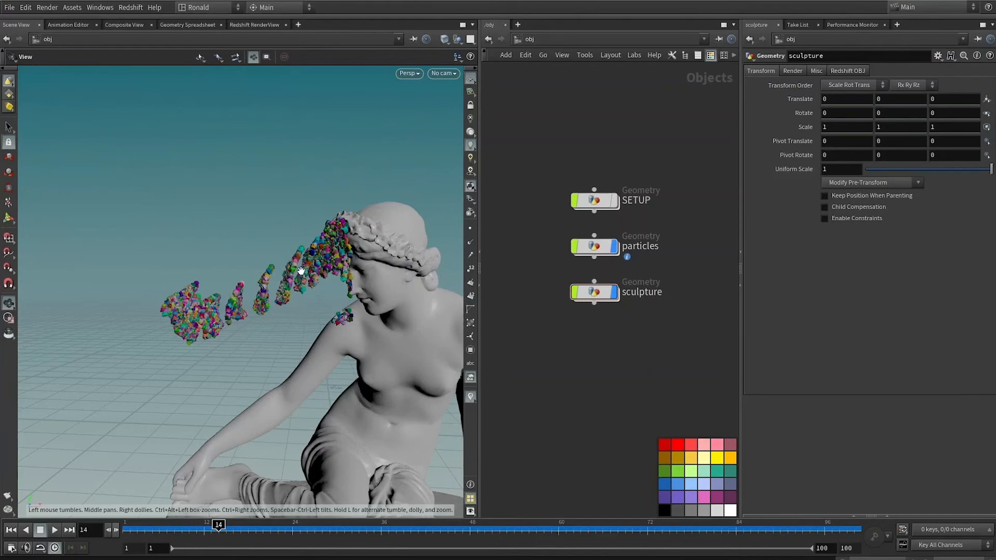
Inside SETUP's popnet, set the popsolver's minimum and maximum substeps to 3.
{"action": "double_click", "coordinate": [595, 200]}
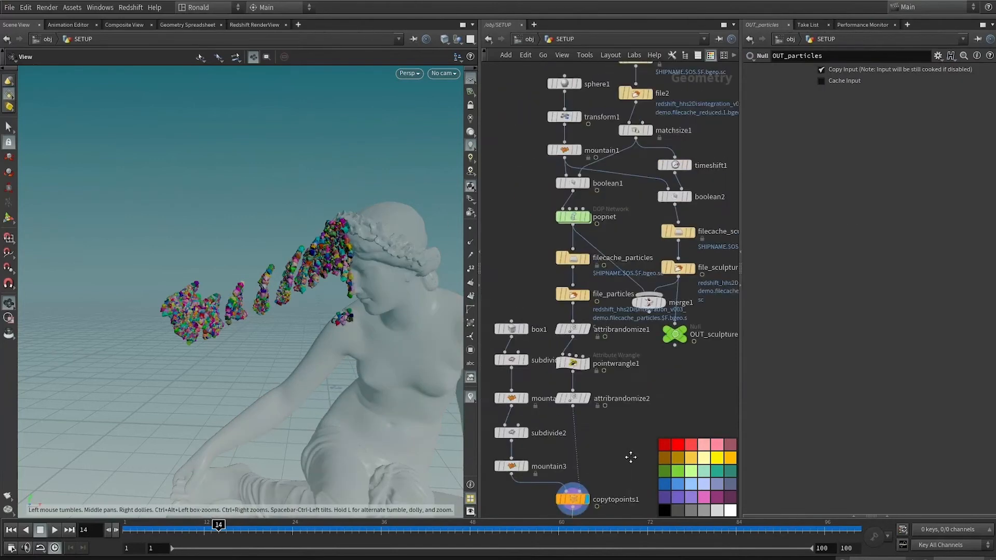
{"action": "left_click", "coordinate": [576, 273]}
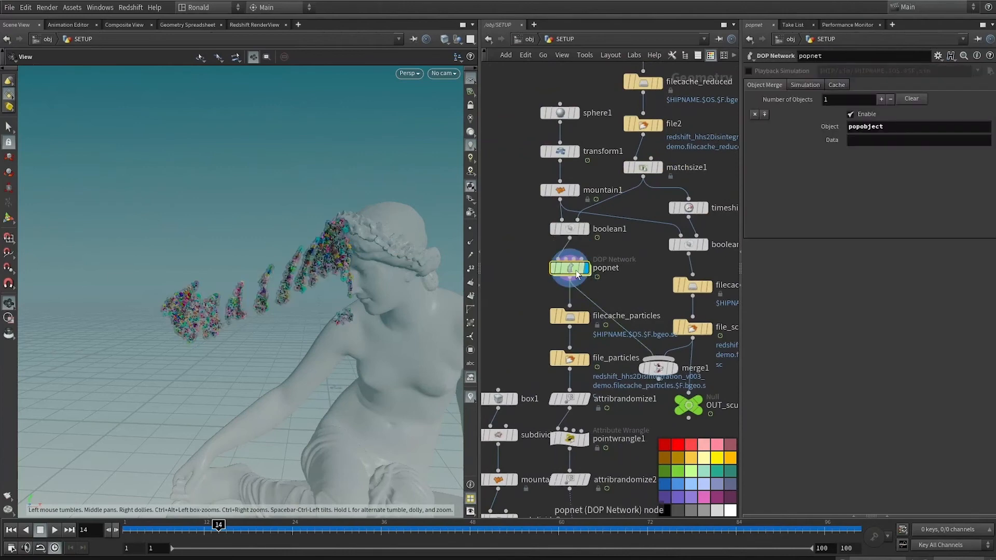
{"action": "double_click", "coordinate": [577, 274]}
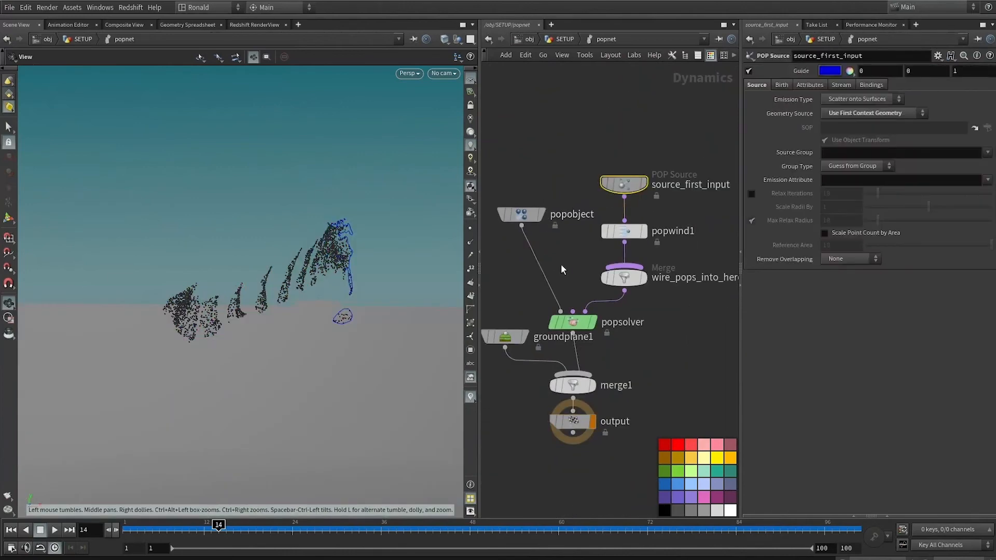
{"action": "left_click", "coordinate": [573, 322]}
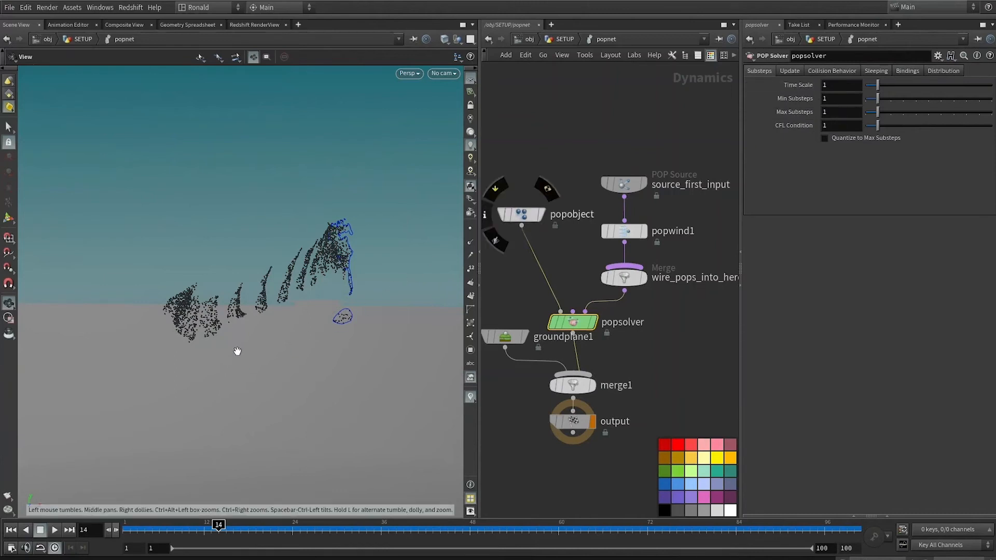
{"action": "left_click_drag", "start_coordinate": [188, 529], "coordinate": [227, 525]}
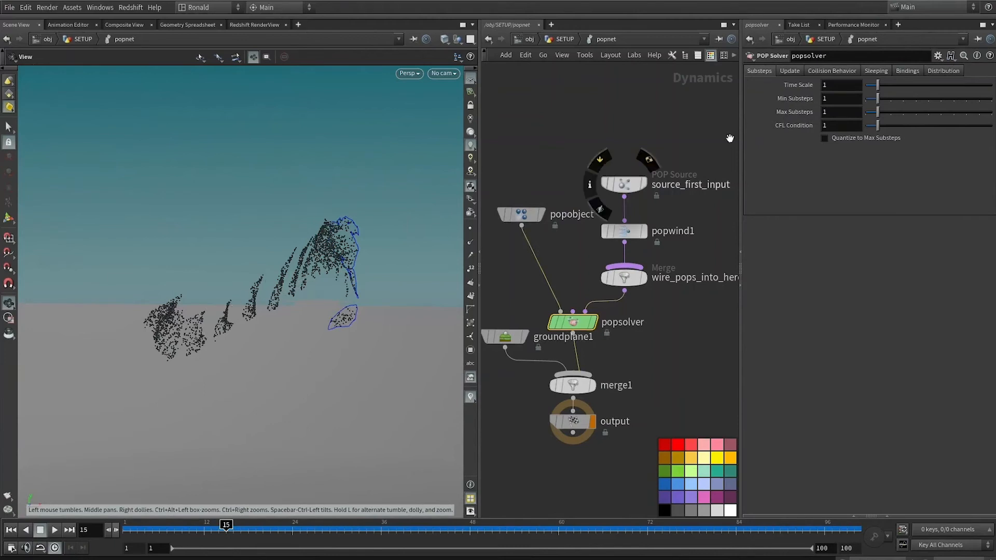
{"action": "left_click", "coordinate": [840, 112]}
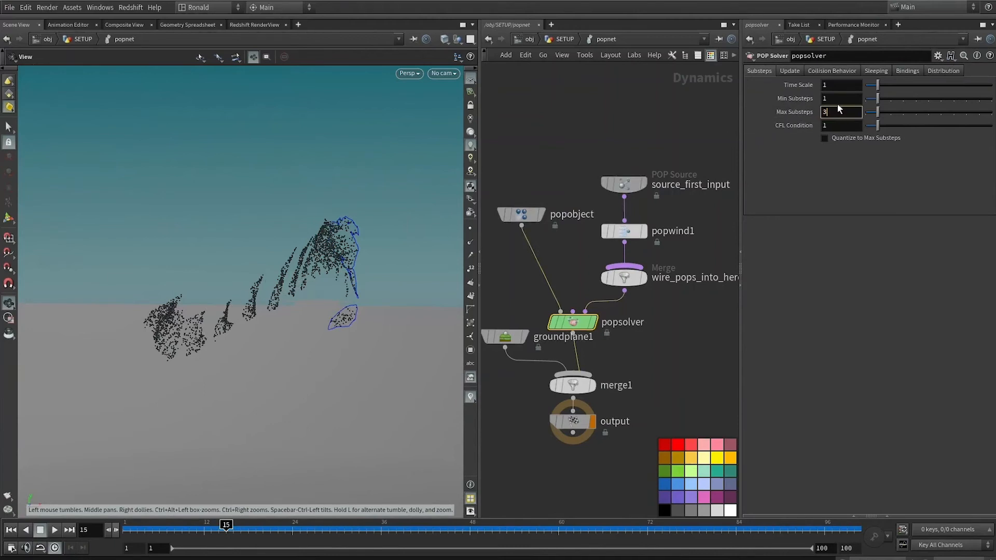
{"action": "left_click_drag", "start_coordinate": [837, 100], "coordinate": [764, 95]}
{"action": "type", "text": "3"}
{"action": "key", "text": "Return"}
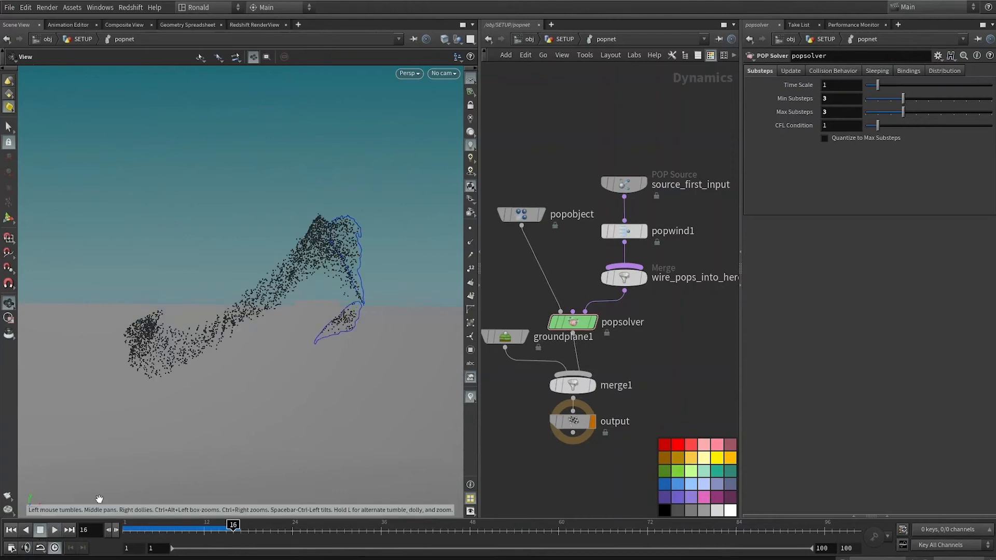
Set the birth seed of the source_first_input POP Source to the expression $FF.
{"action": "left_click", "coordinate": [791, 71]}
{"action": "left_click", "coordinate": [630, 184]}
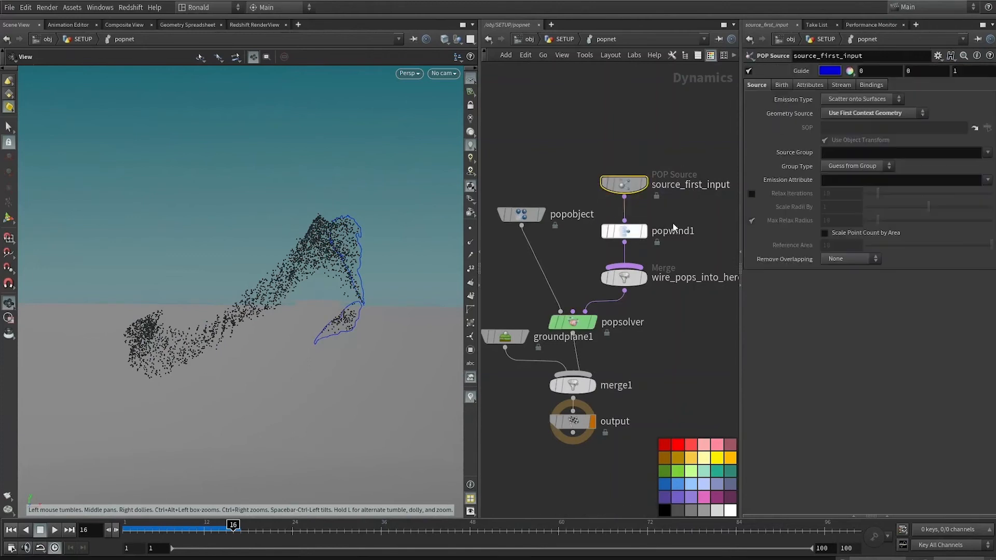
{"action": "left_click", "coordinate": [786, 86]}
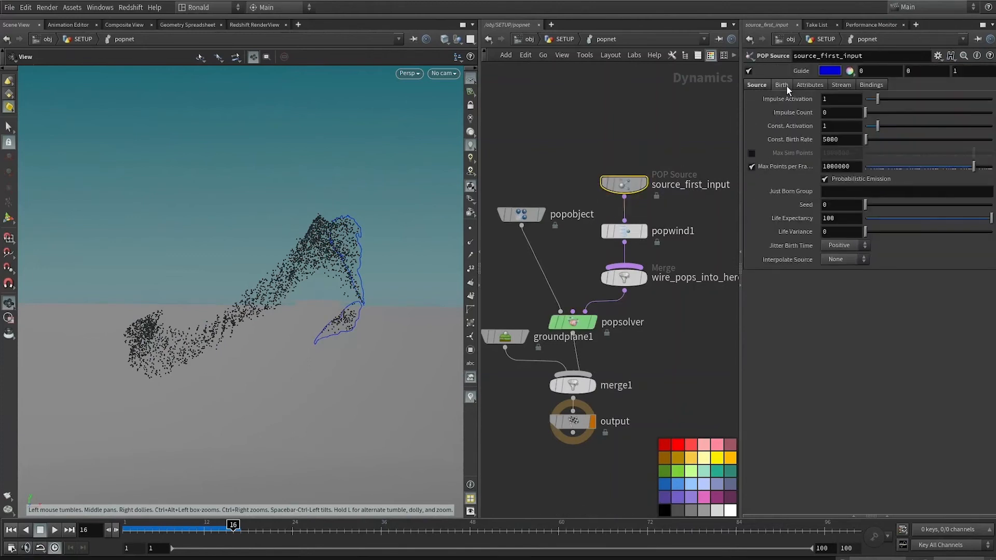
{"action": "key", "text": "BackSpace"}
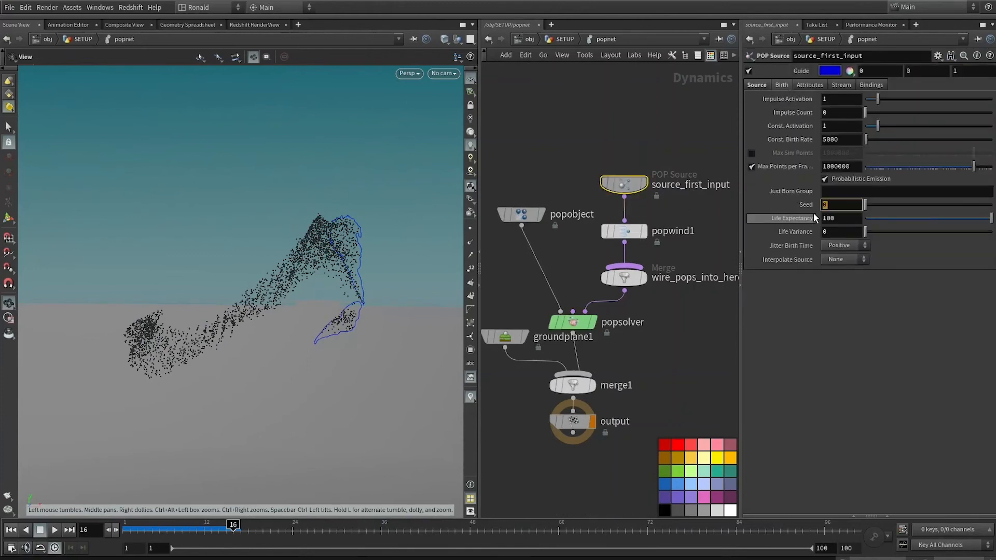
{"action": "type", "text": "$FF"}
{"action": "key", "text": "Return"}
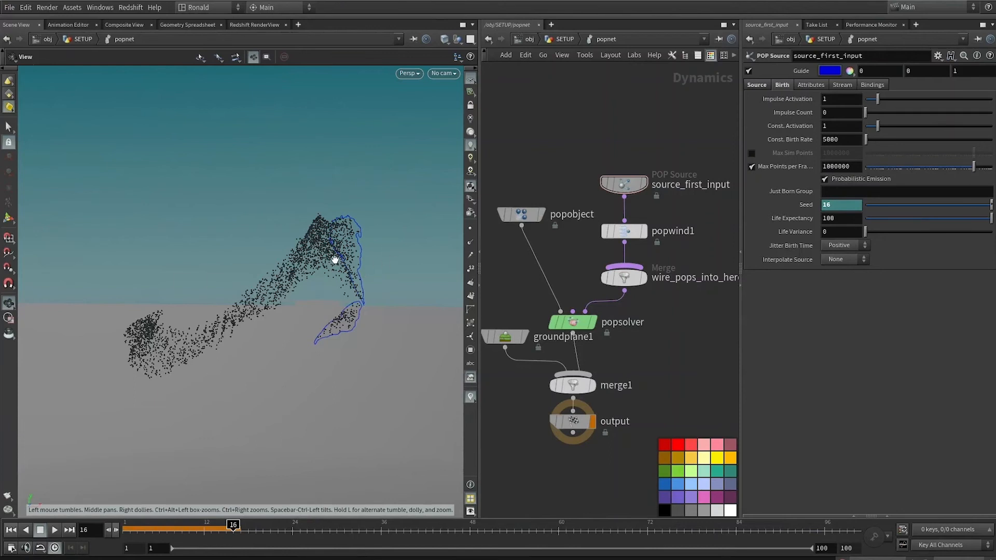
Set the POP Source's Jitter Birth Time to Negative and its Interpolate Source to Back.
{"action": "left_click", "coordinate": [855, 246]}
{"action": "left_click", "coordinate": [847, 260]}
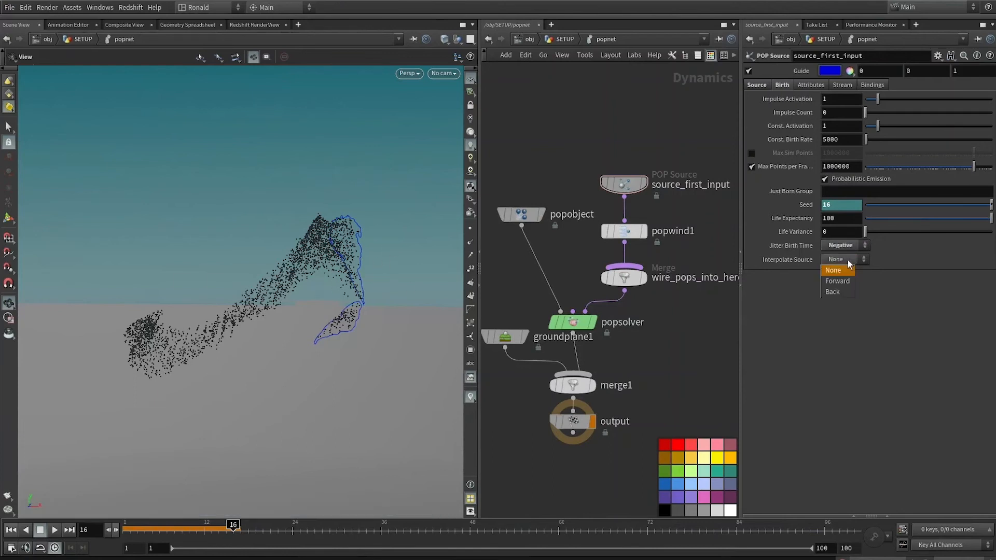
{"action": "left_click", "coordinate": [846, 292]}
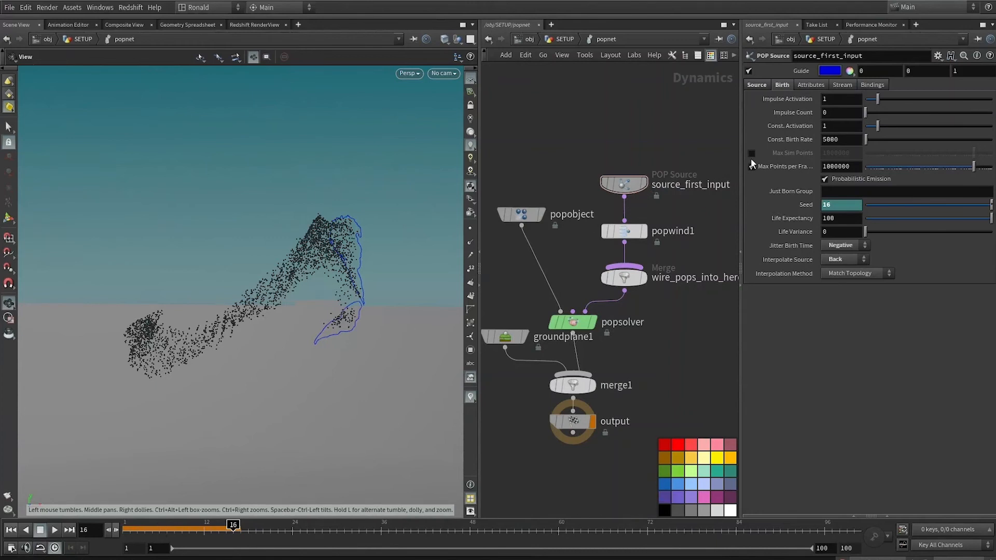
Set the POP Source's constant birth rate to 1500 and replay the particle simulation from frame 1.
{"action": "left_click", "coordinate": [752, 166]}
{"action": "left_click", "coordinate": [852, 139]}
{"action": "type", "text": "/3"}
{"action": "key", "text": "Return"}
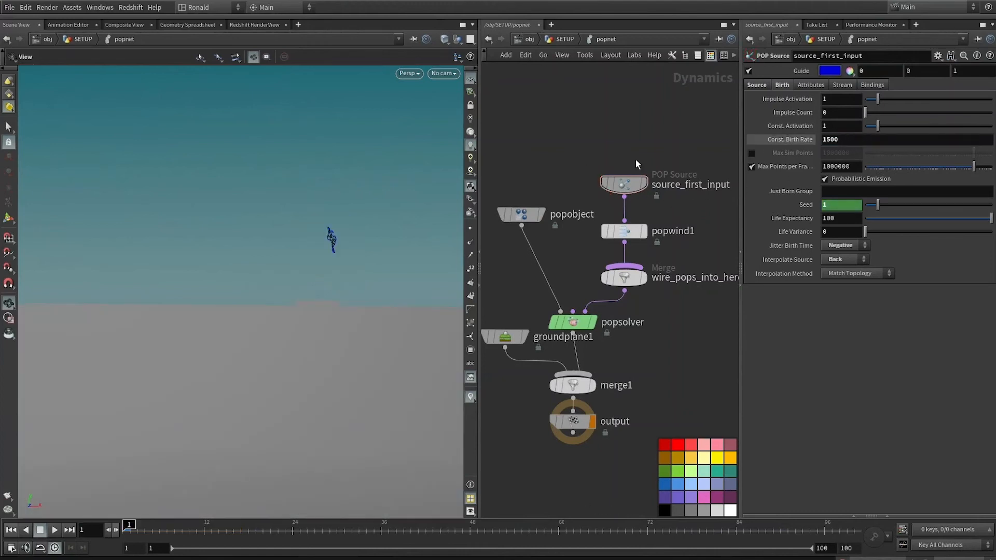
{"action": "key", "text": "Up"}
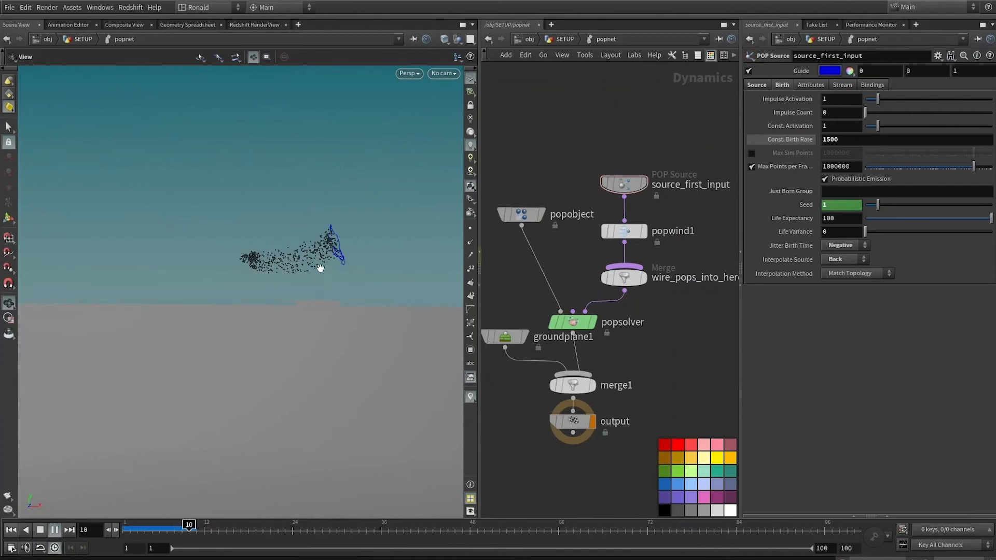
{"action": "key", "text": "c"}
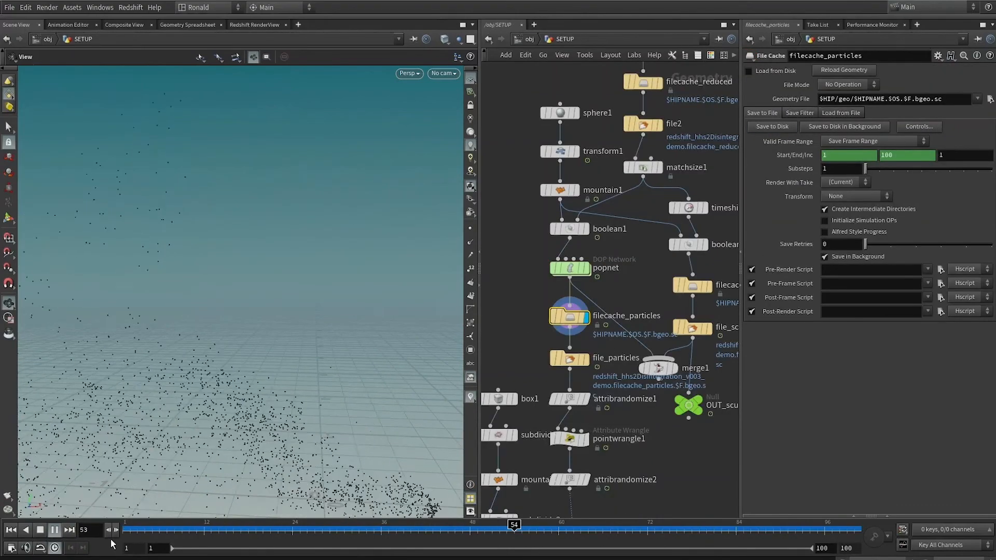
Display OUT_particles in the SETUP network and enable Pack and Instance on copytopoints1.
{"action": "middle_click_drag", "start_coordinate": [617, 330], "coordinate": [599, 179]}
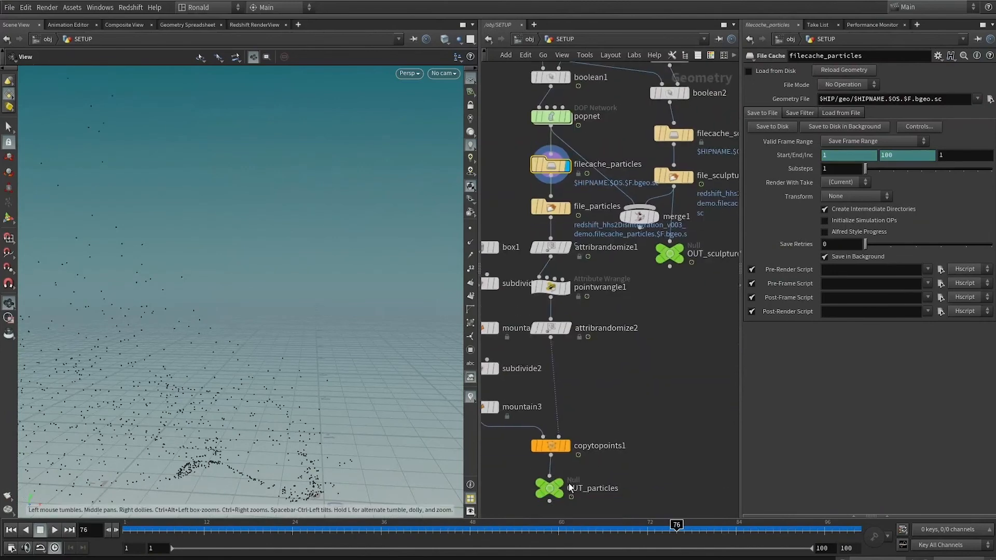
{"action": "left_click", "coordinate": [561, 488]}
{"action": "left_click", "coordinate": [553, 447]}
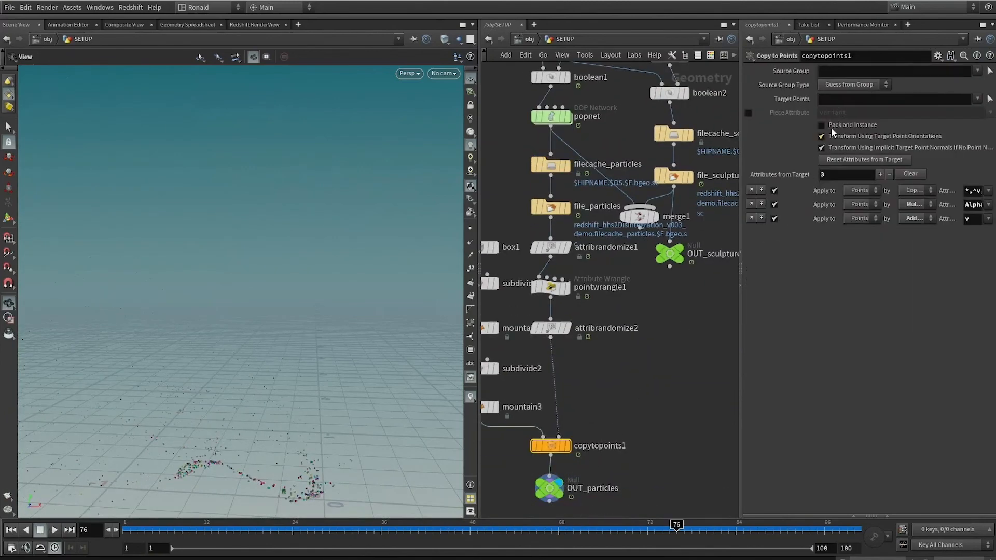
{"action": "left_click", "coordinate": [837, 127]}
{"action": "key", "text": "f"}
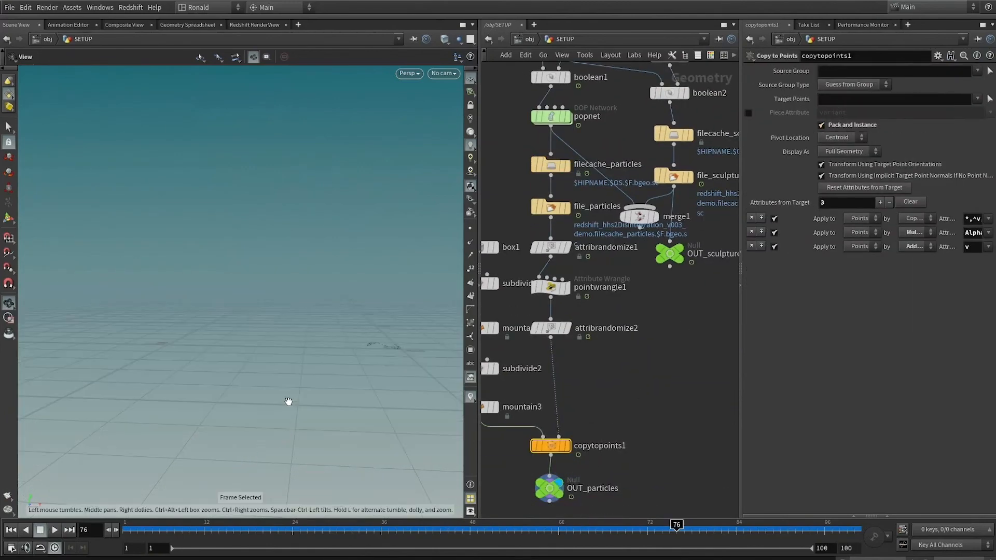
Play back the packed fragments of OUT_particles over the timeline.
{"action": "scroll", "coordinate": [228, 352], "scroll_direction": "down", "scroll_amount": 5}
{"action": "middle_click_drag", "start_coordinate": [231, 354], "coordinate": [314, 363]}
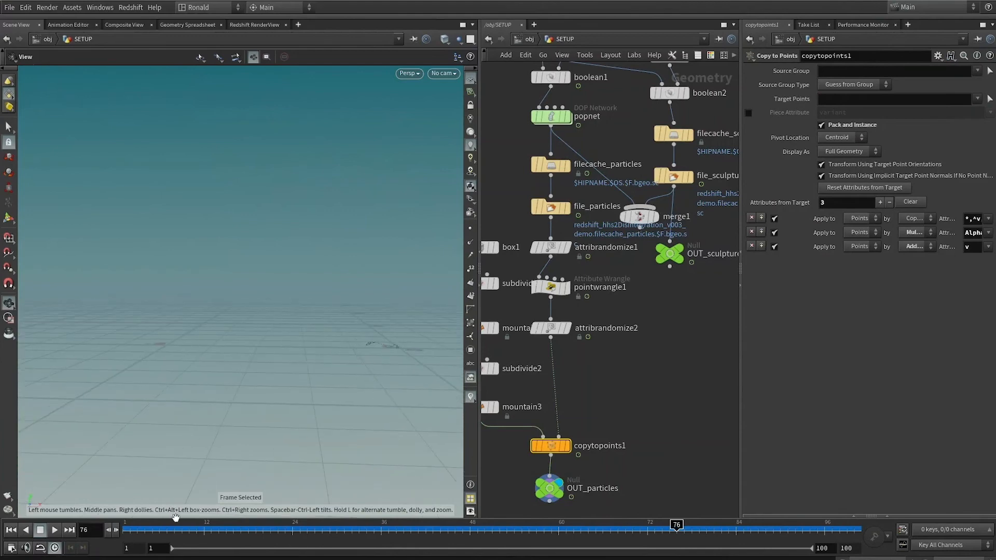
{"action": "left_click_drag", "start_coordinate": [226, 530], "coordinate": [315, 527]}
{"action": "key", "text": "f"}
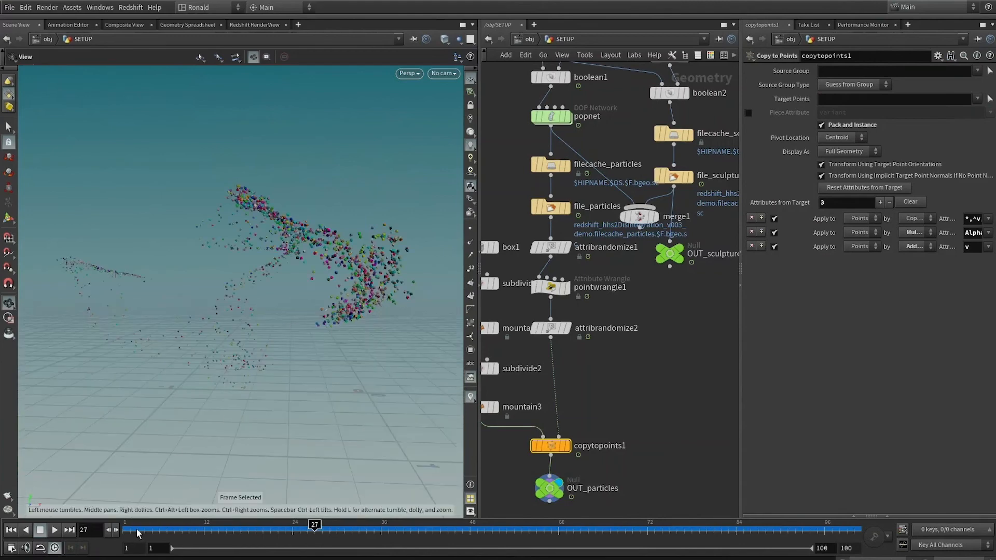
{"action": "left_click", "coordinate": [56, 534]}
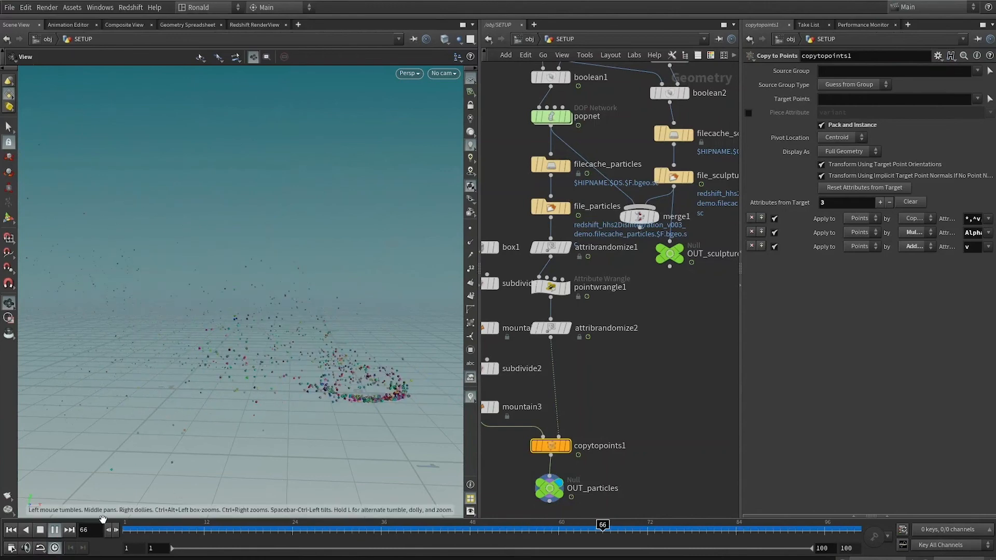
{"action": "left_click", "coordinate": [55, 531]}
Return to the object level and frame the sculpture with its fragments at frame 18.
{"action": "left_click", "coordinate": [633, 390]}
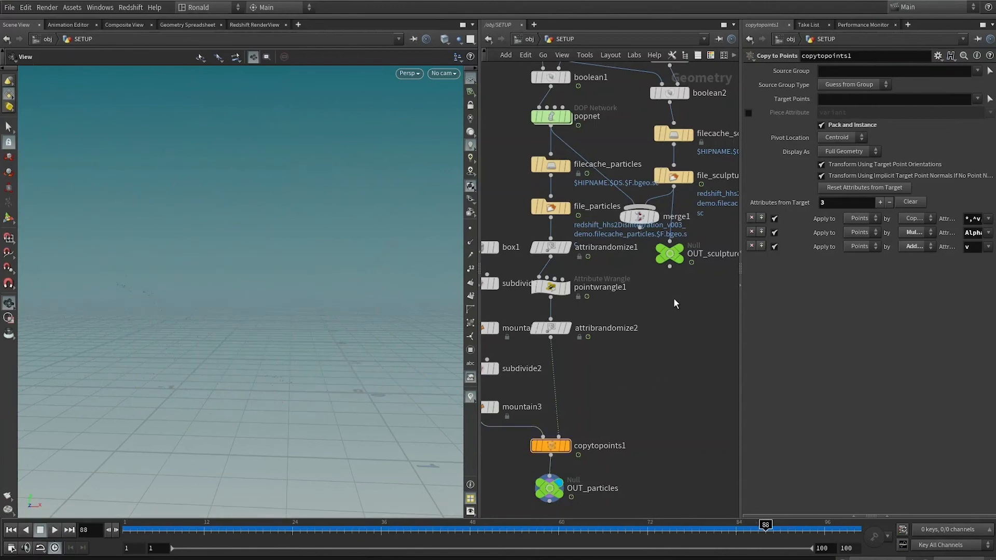
{"action": "left_click_drag", "start_coordinate": [670, 254], "coordinate": [674, 253]}
{"action": "middle_click_drag", "start_coordinate": [717, 161], "coordinate": [667, 188]}
{"action": "middle_click_drag", "start_coordinate": [517, 514], "coordinate": [573, 442]}
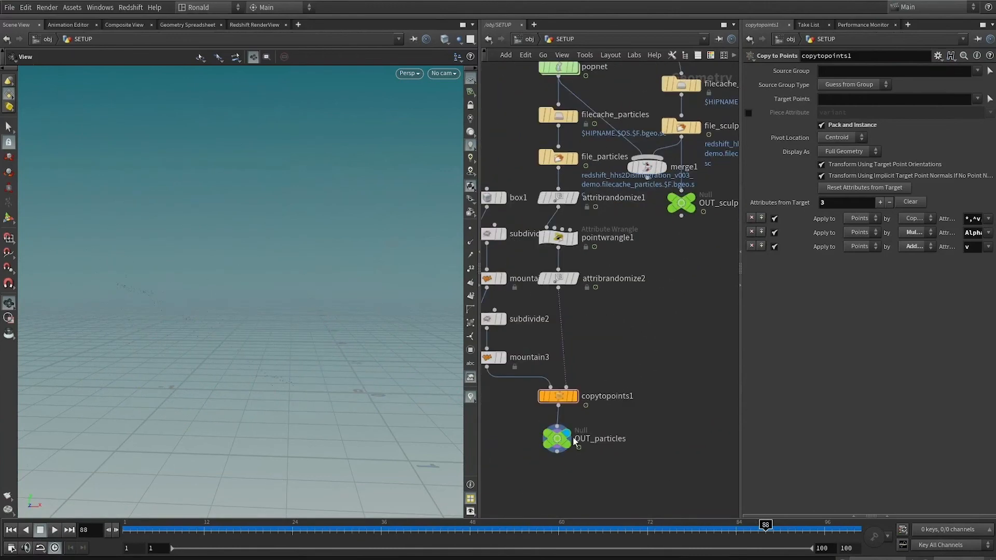
{"action": "key", "text": "u"}
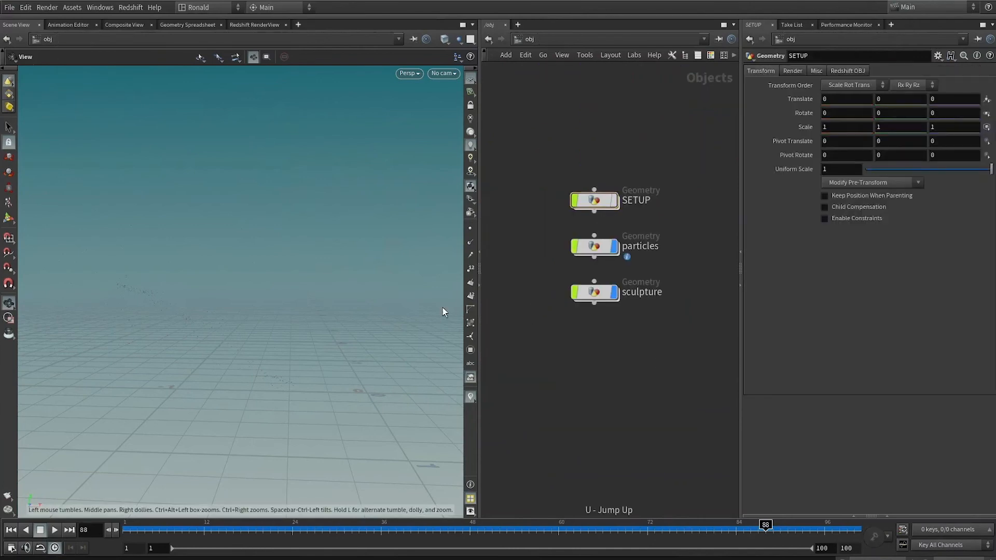
{"action": "key", "text": "f"}
{"action": "left_click", "coordinate": [425, 529]}
{"action": "key", "text": "f"}
{"action": "left_click", "coordinate": [248, 529]}
{"action": "key", "text": "f"}
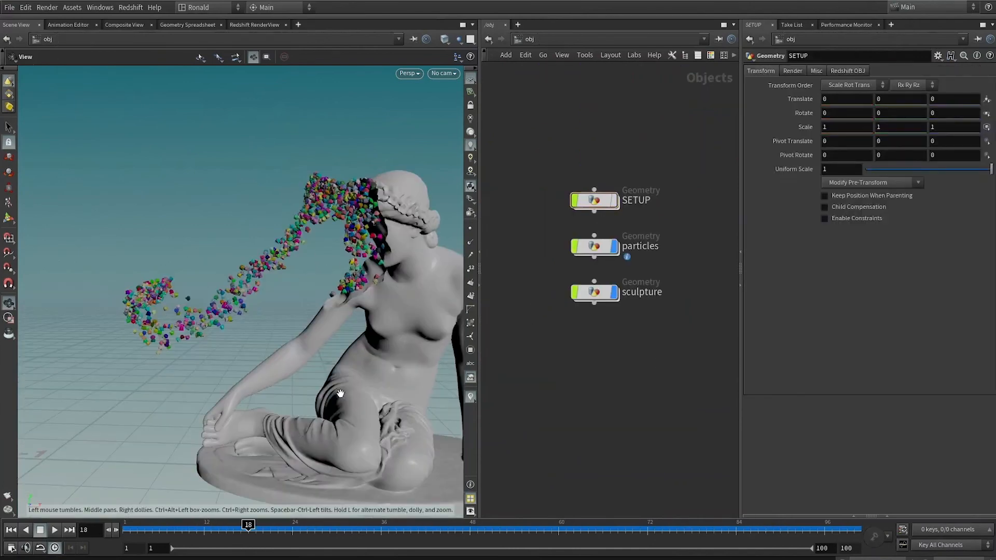
Examine the disintegrating sculpture from several angles while scrubbing through the frames up to 32.
{"action": "middle_click_drag", "start_coordinate": [298, 436], "coordinate": [269, 447]}
{"action": "mouse_move", "coordinate": [127, 528]}
{"action": "left_mouse_down"}
{"action": "mouse_move", "coordinate": [374, 524]}
{"action": "mouse_move", "coordinate": [329, 525]}
{"action": "mouse_move", "coordinate": [353, 516]}
{"action": "left_mouse_up"}
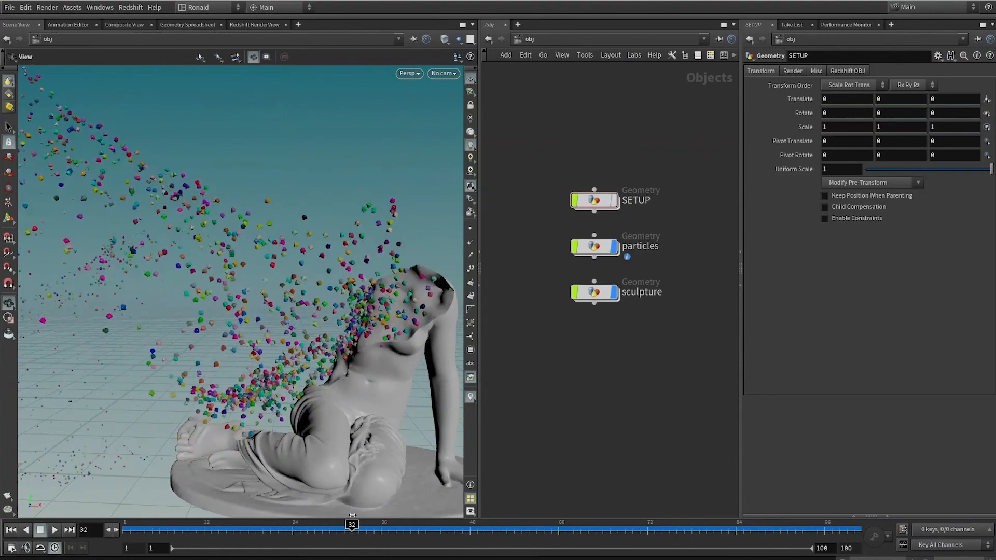
{"action": "left_click_drag", "start_coordinate": [311, 337], "coordinate": [260, 293]}
{"action": "left_click_drag", "start_coordinate": [350, 318], "coordinate": [206, 342]}
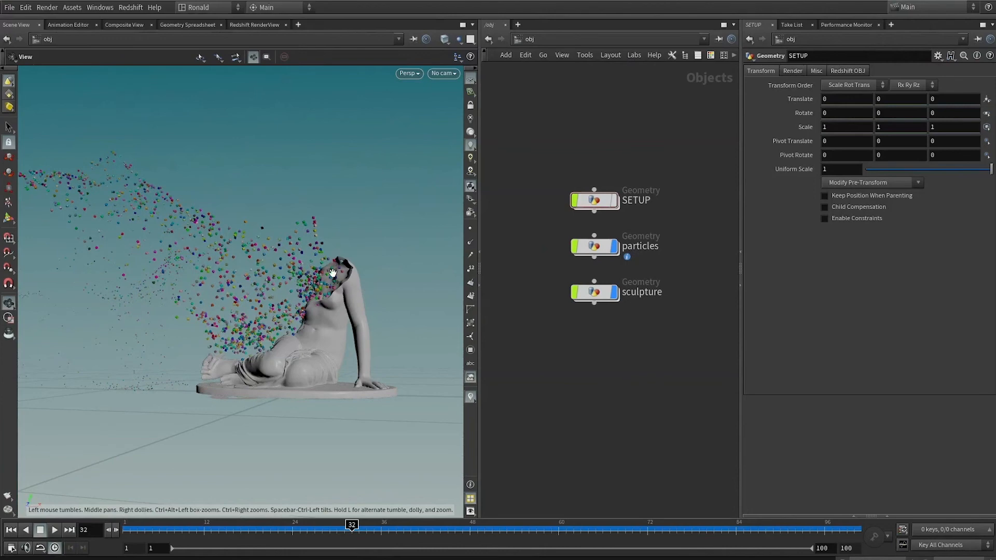
{"action": "left_click_drag", "start_coordinate": [288, 315], "coordinate": [330, 282]}
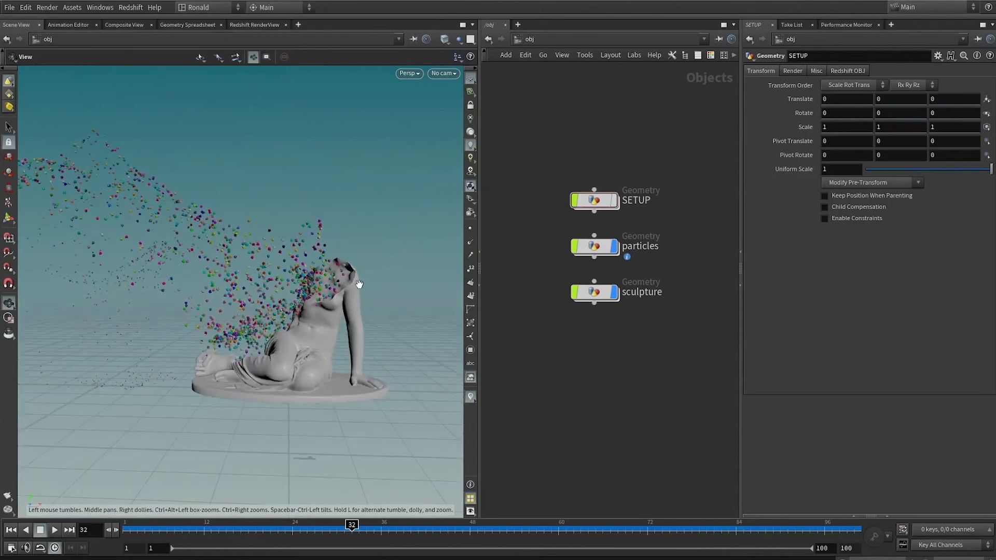
{"action": "left_click_drag", "start_coordinate": [211, 534], "coordinate": [276, 521]}
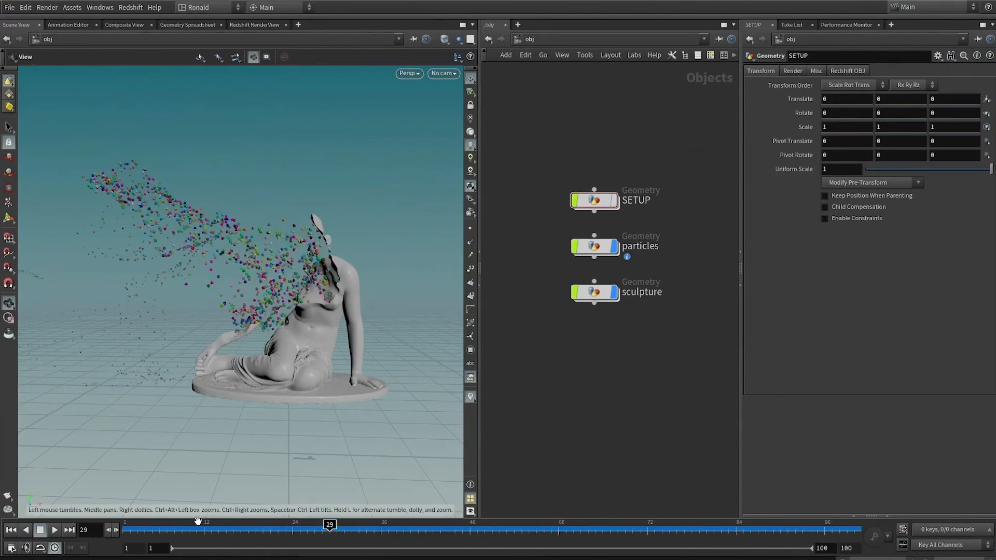
{"action": "left_click_drag", "start_coordinate": [130, 527], "coordinate": [160, 525]}
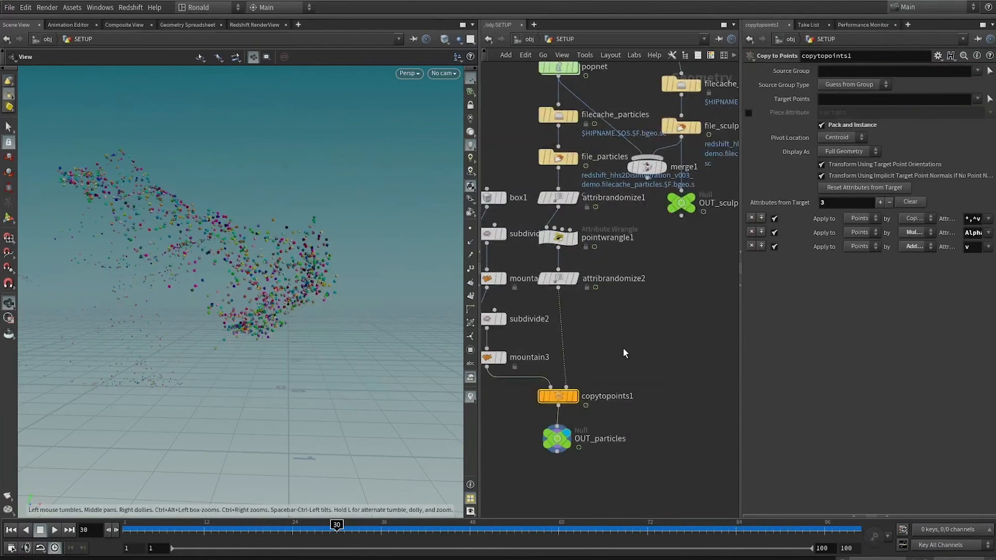
Set the Pscale Multiplier of pointwrangle1 in SETUP to 0.02.
{"action": "middle_click_drag", "start_coordinate": [625, 354], "coordinate": [667, 402]}
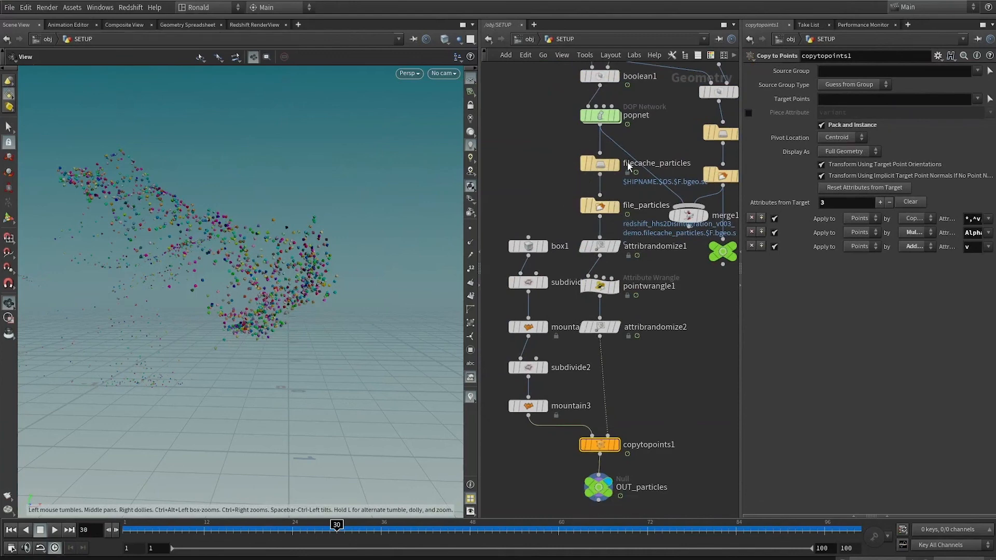
{"action": "left_click", "coordinate": [600, 286]}
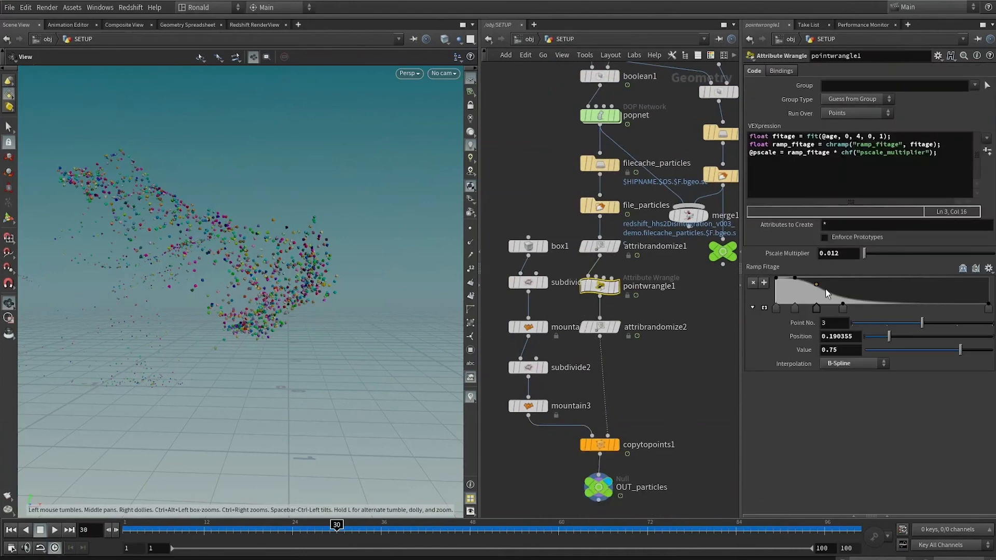
{"action": "left_click_drag", "start_coordinate": [867, 258], "coordinate": [867, 259]}
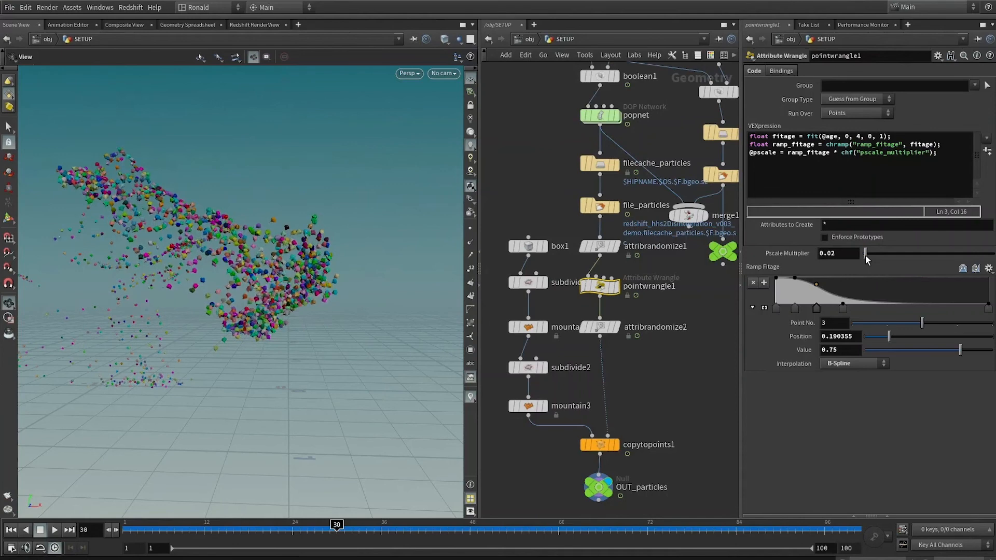
Steepen the Ramp Fitage falloff by removing a middle point and moving the zero-value point 3 to a position of about 0.12.
{"action": "mouse_move", "coordinate": [843, 309]}
{"action": "left_mouse_down"}
{"action": "mouse_move", "coordinate": [823, 310]}
{"action": "mouse_move", "coordinate": [832, 308]}
{"action": "left_mouse_up"}
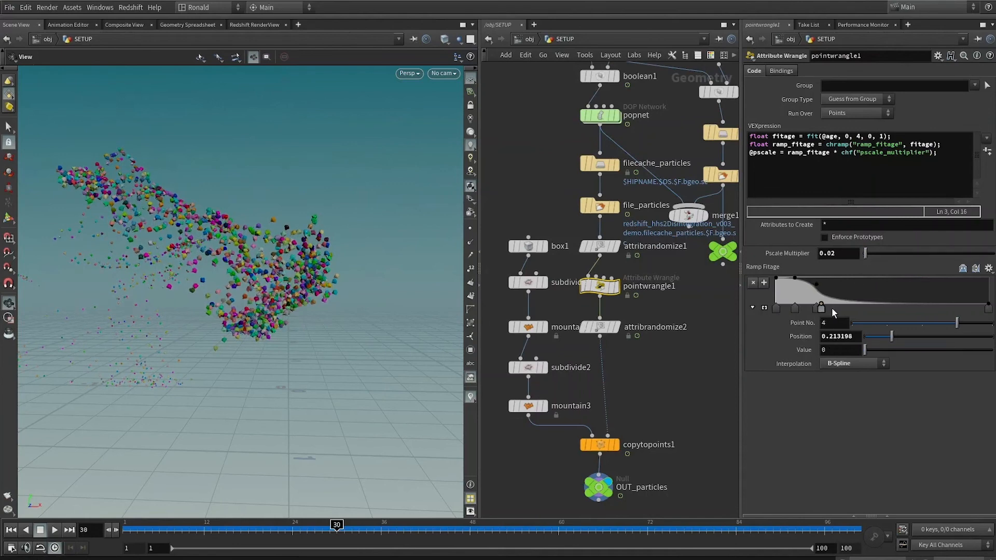
{"action": "left_click_drag", "start_coordinate": [807, 316], "coordinate": [802, 320]}
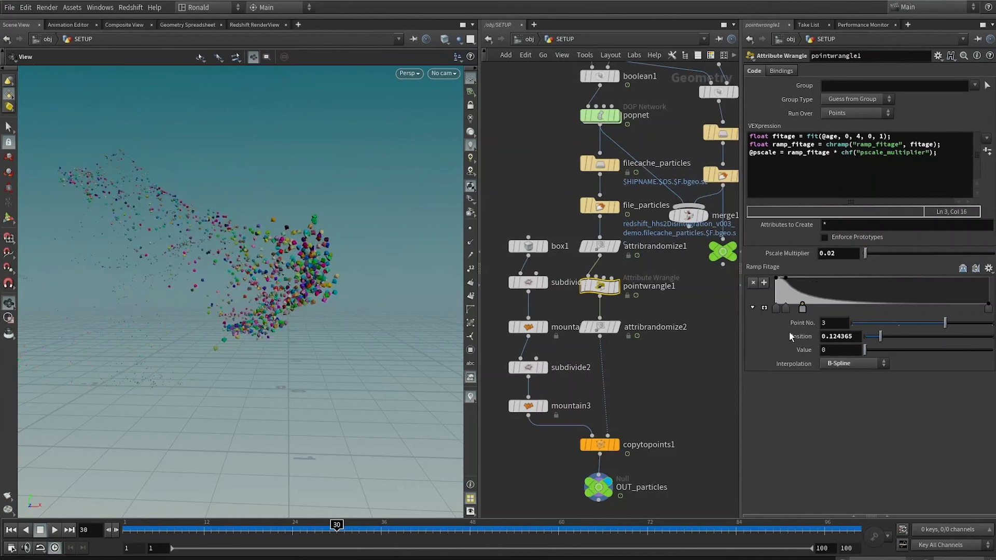
{"action": "left_click_drag", "start_coordinate": [542, 529], "coordinate": [585, 498]}
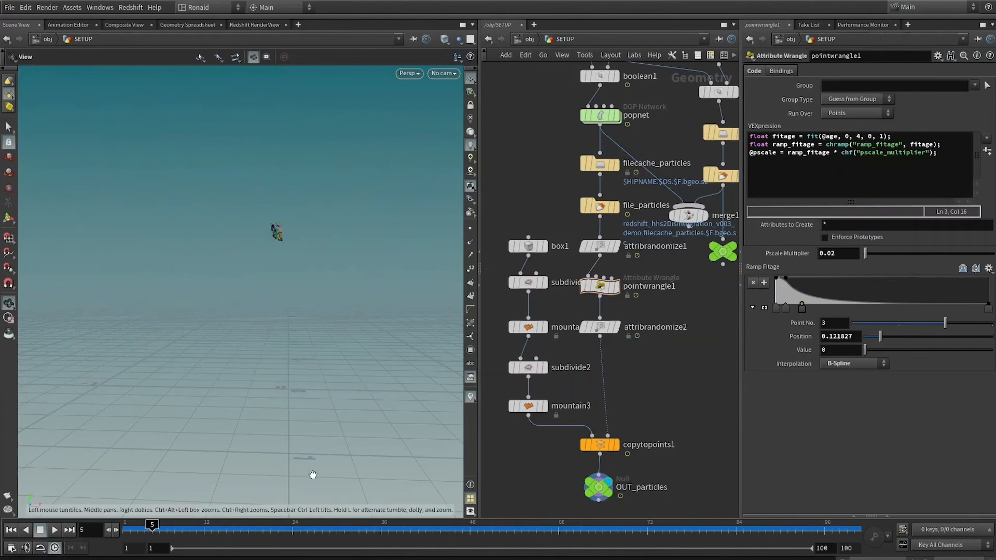
Return to the object level and examine the fragments leaving the sculpture's head up to frame 11.
{"action": "key", "text": "u"}
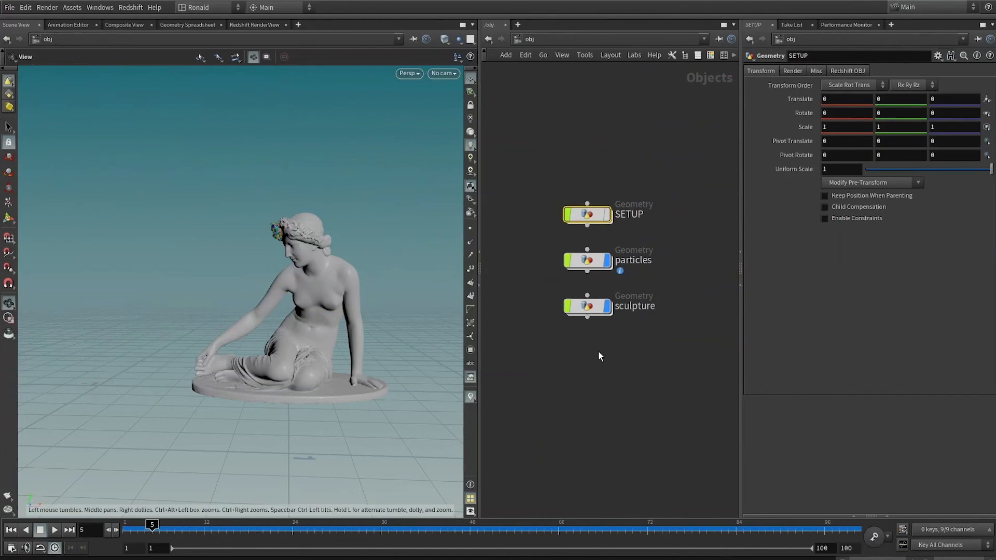
{"action": "left_click", "coordinate": [611, 366]}
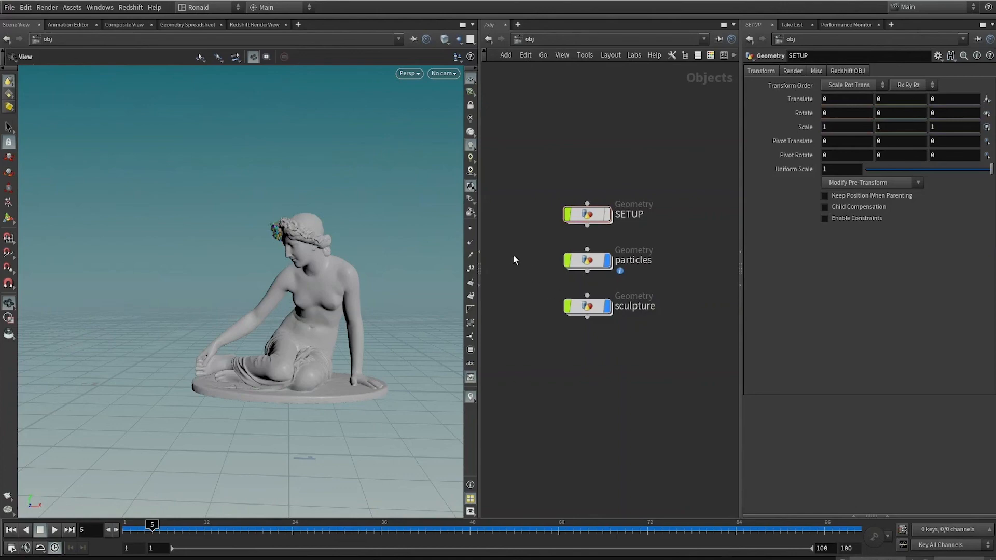
{"action": "left_click_drag", "start_coordinate": [513, 260], "coordinate": [680, 268]}
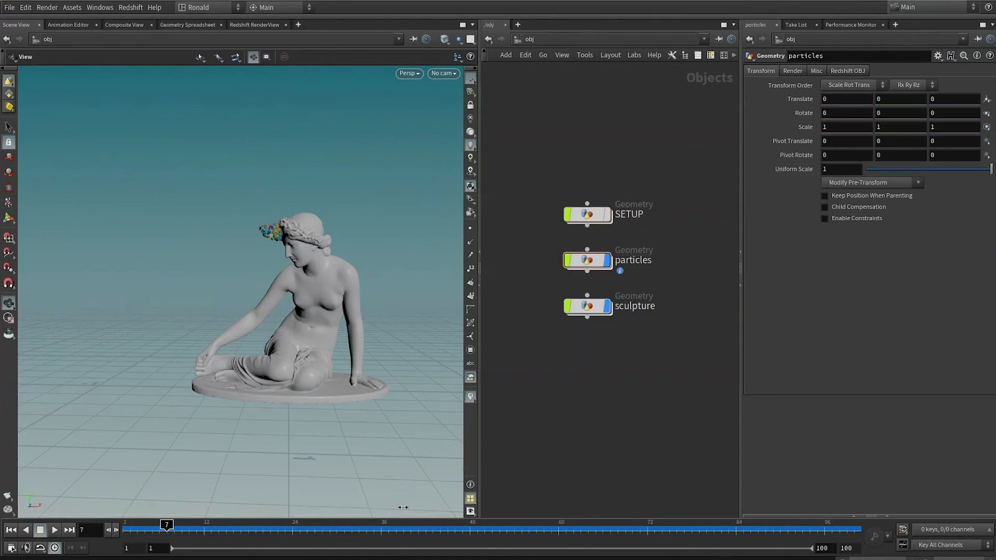
{"action": "left_click_drag", "start_coordinate": [403, 508], "coordinate": [403, 508]}
{"action": "left_click_drag", "start_coordinate": [203, 531], "coordinate": [196, 528]}
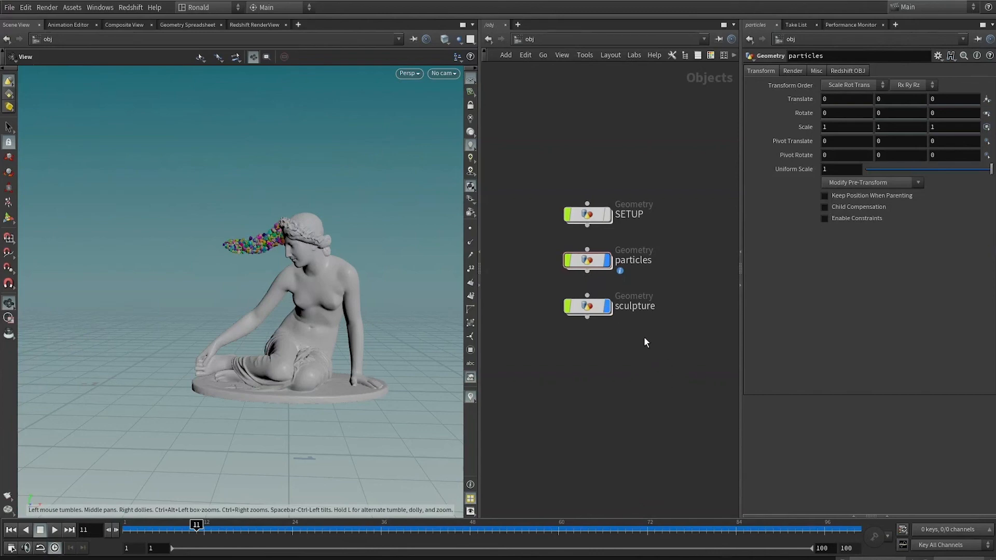
{"action": "left_click", "coordinate": [603, 258]}
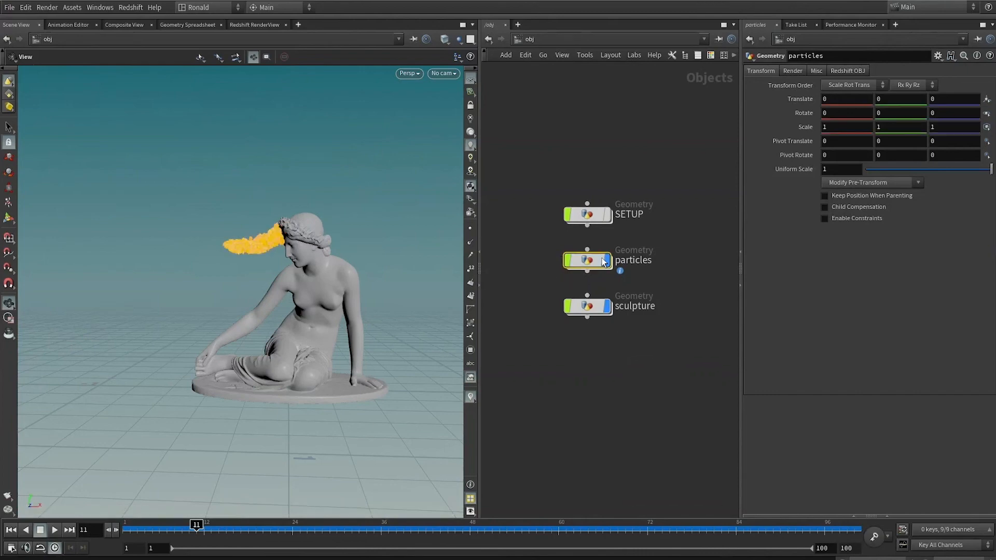
{"action": "left_click", "coordinate": [679, 357]}
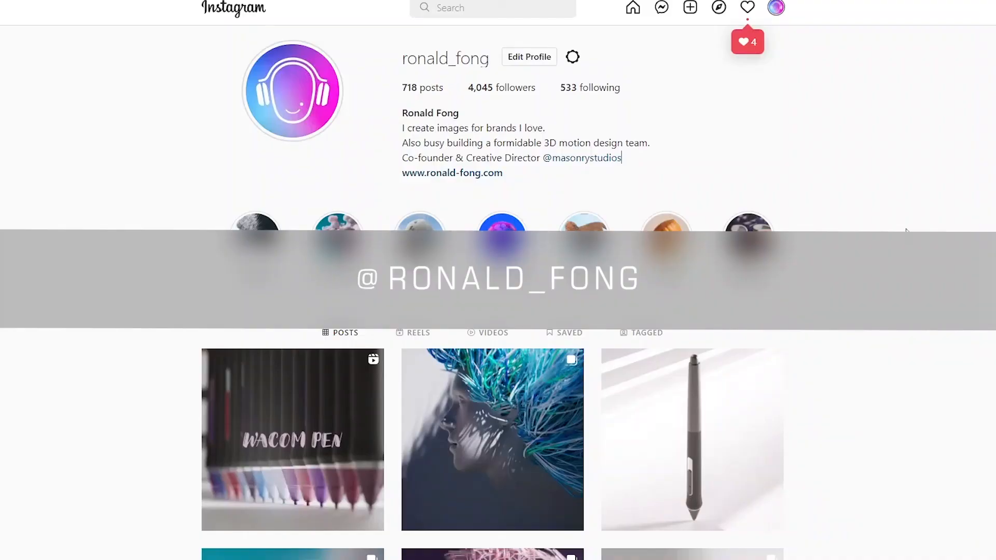
Browse the artist's Instagram post grid and open the Wacom pen reel.
{"action": "scroll", "coordinate": [906, 230], "scroll_direction": "down", "scroll_amount": 6}
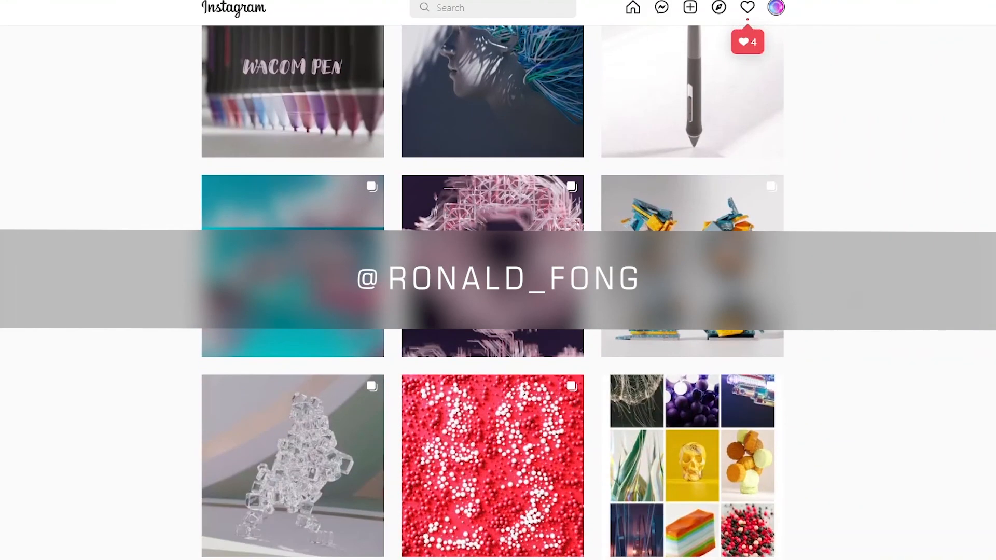
{"action": "scroll", "coordinate": [906, 230], "scroll_direction": "up", "scroll_amount": 3}
{"action": "left_click", "coordinate": [292, 254]}
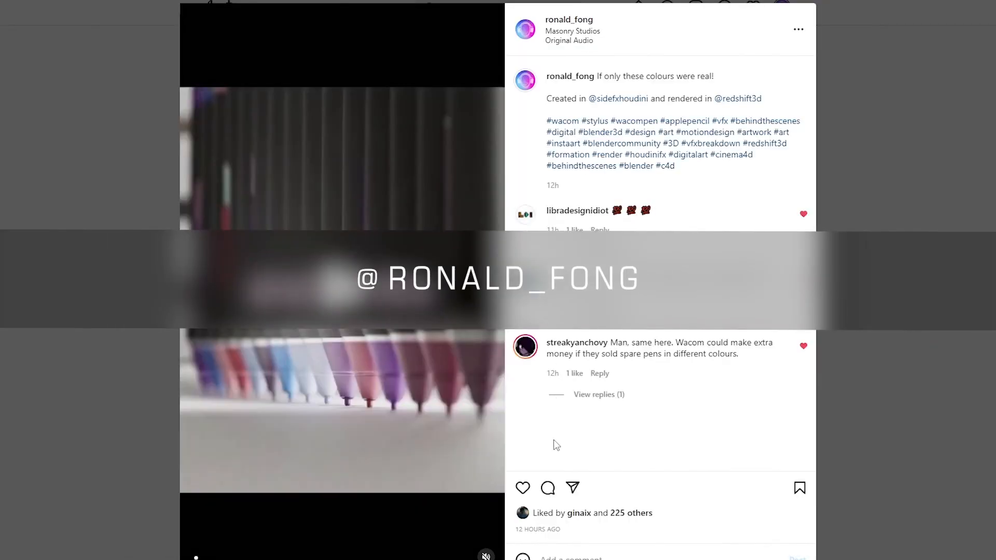